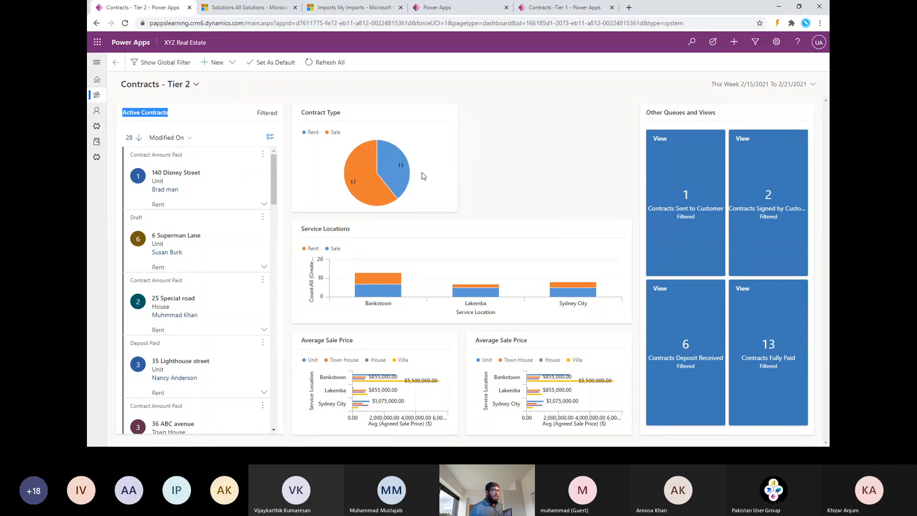
Step: Filter the dashboard to Sale contracts through the Contract Type chart and remove the filter again
mouse_move(357, 183)
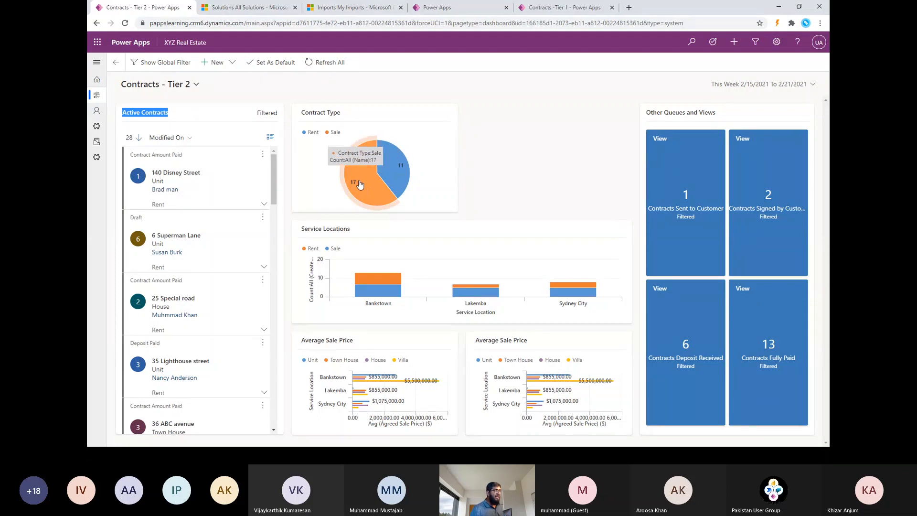
left_click(358, 184)
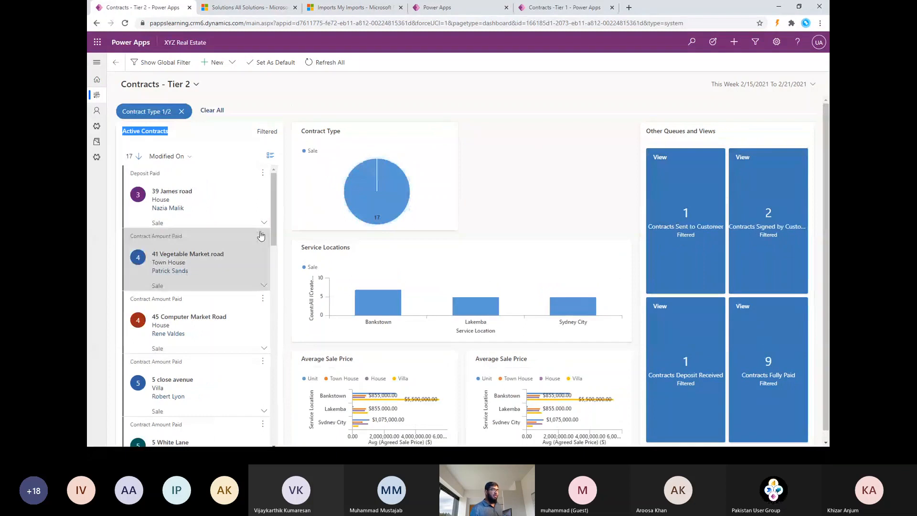
mouse_move(373, 214)
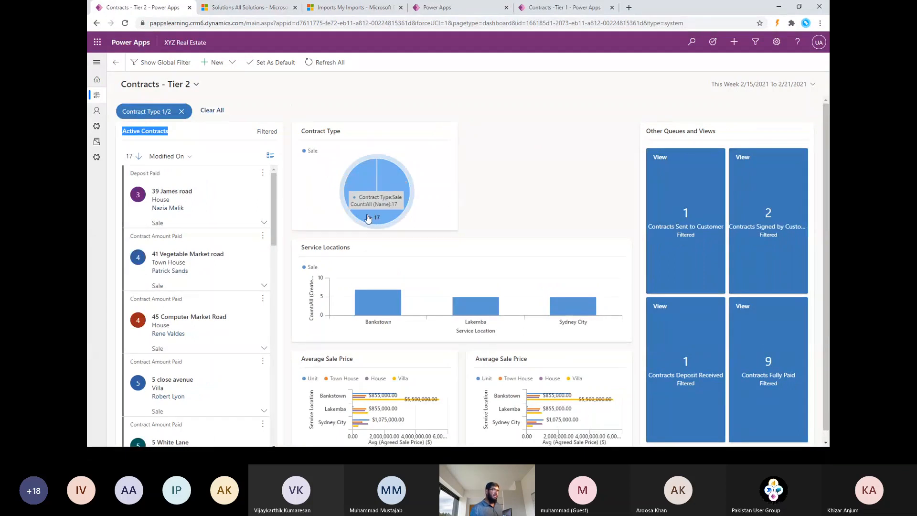
left_click(182, 114)
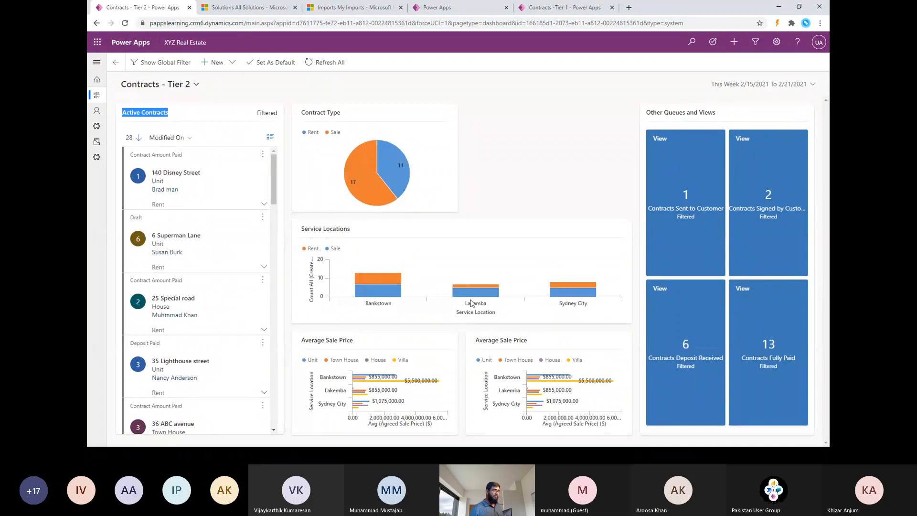
Step: Filter the dashboard to Lakemba's Rent contracts through the Service Locations chart and remove both filters again
left_click(476, 287)
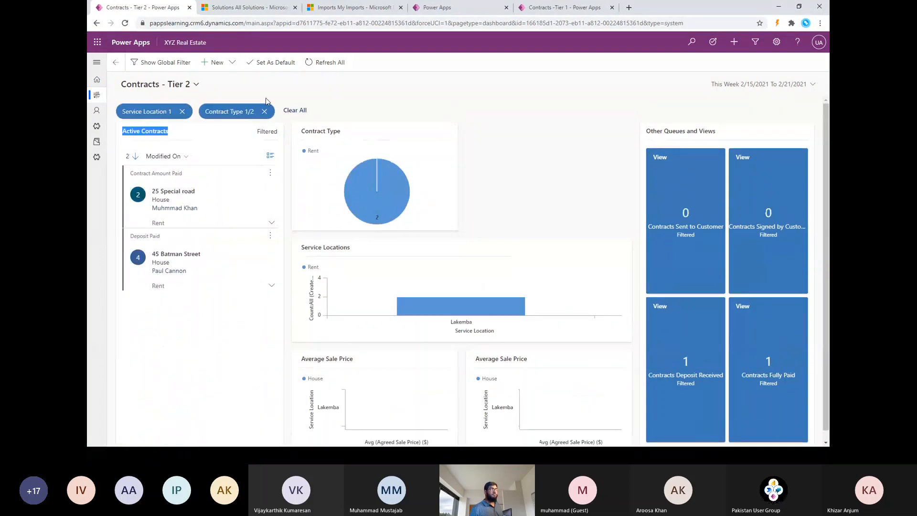
left_click(264, 112)
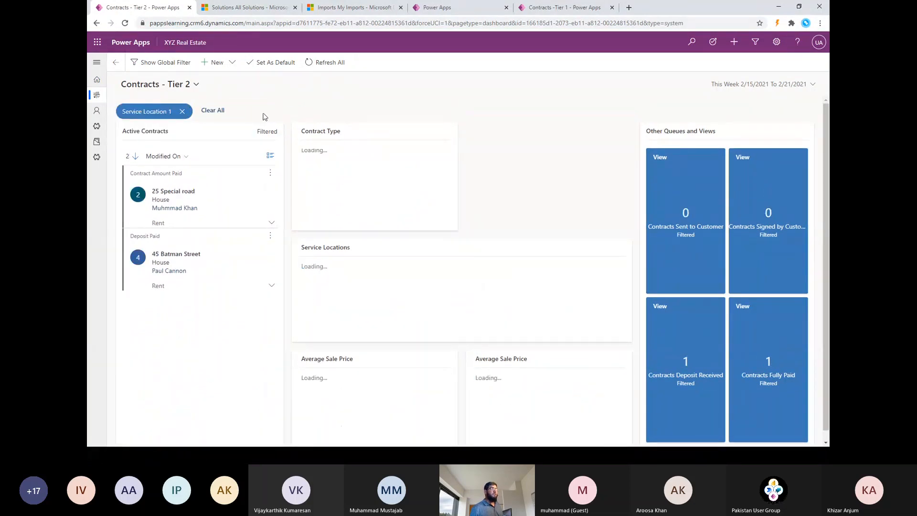
left_click(181, 113)
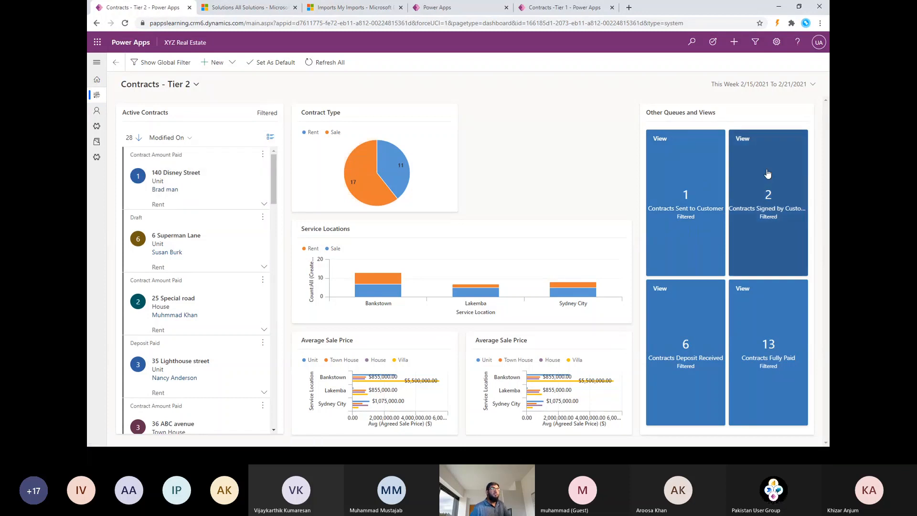
mouse_move(369, 168)
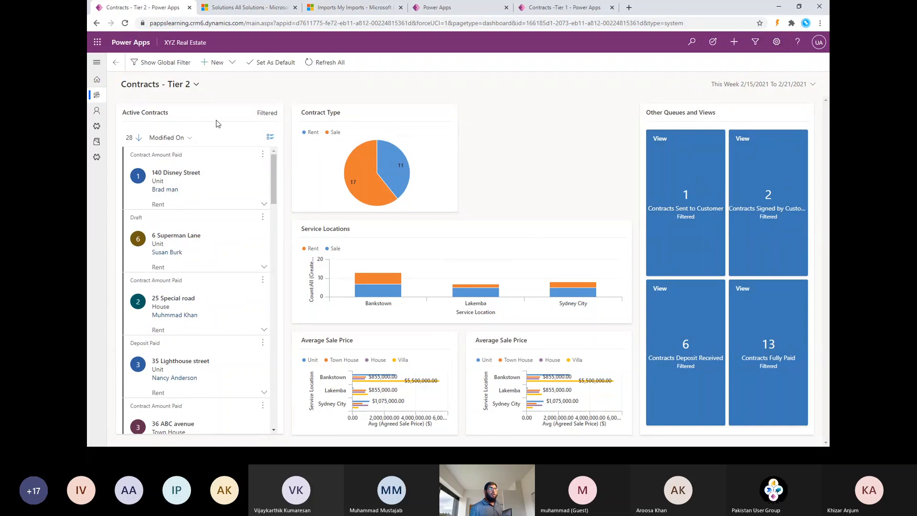
left_click(193, 84)
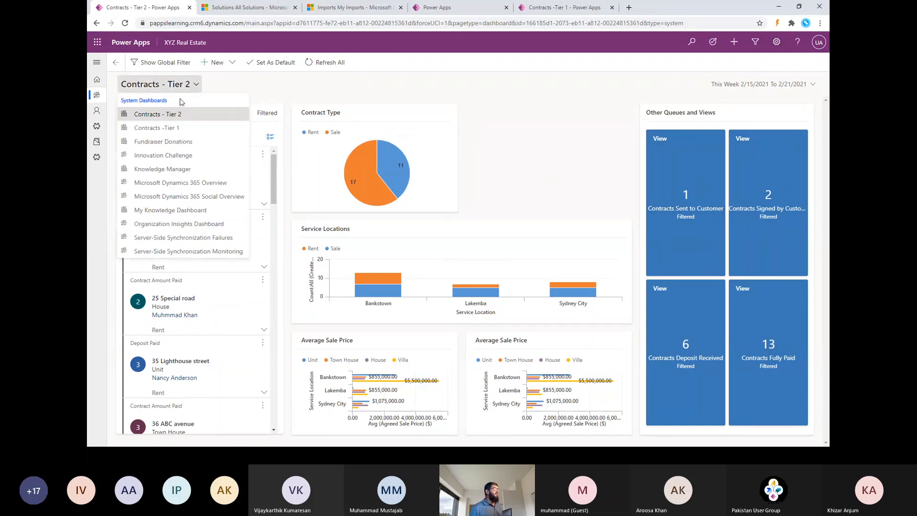
left_click(769, 44)
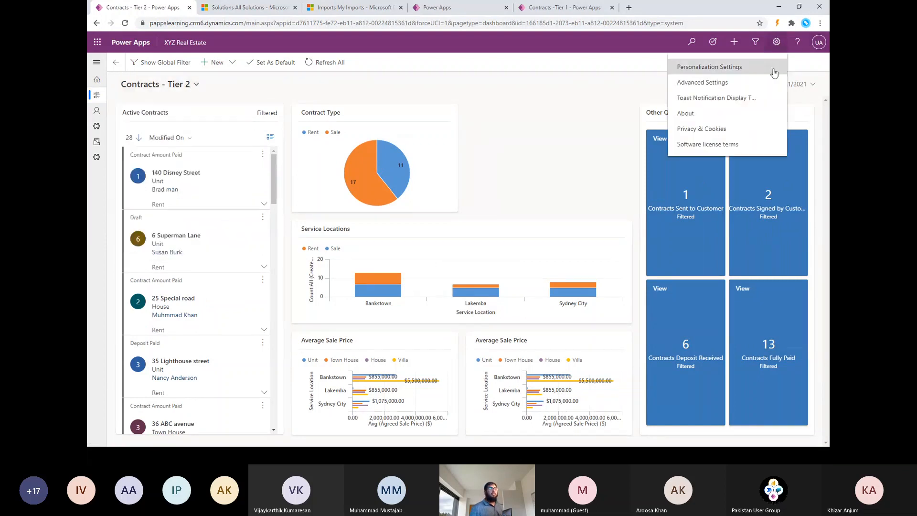
left_click(312, 75)
key("alt+Tab")
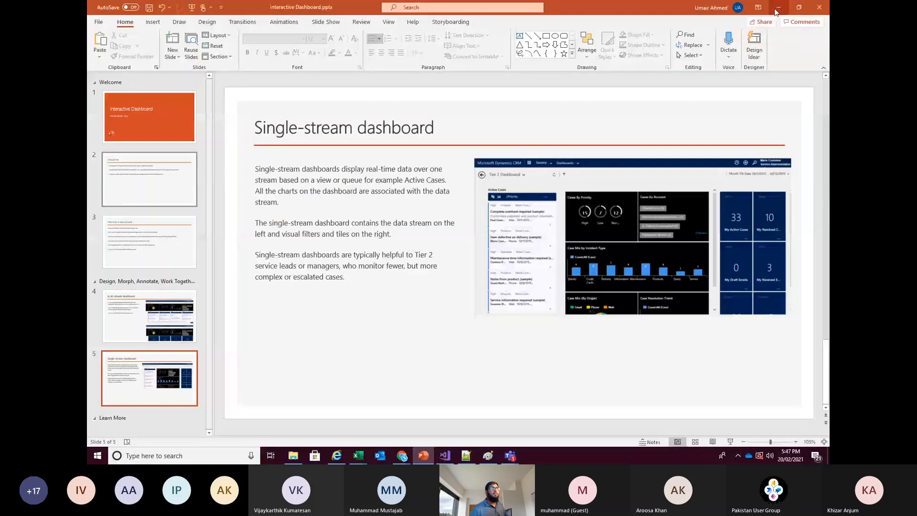
left_click(778, 8)
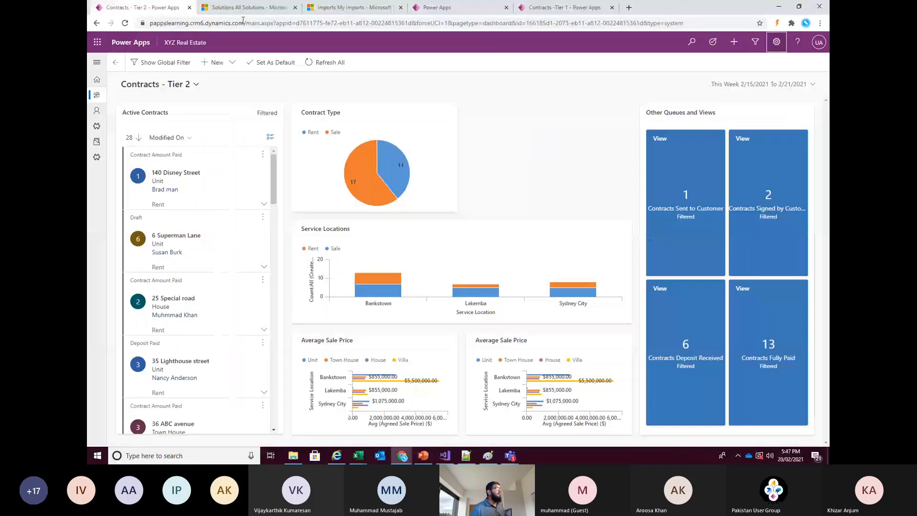
Step: Open the dashboards of the RealEstate Solution and start a new interactive dashboard
left_click(246, 7)
left_click(198, 133)
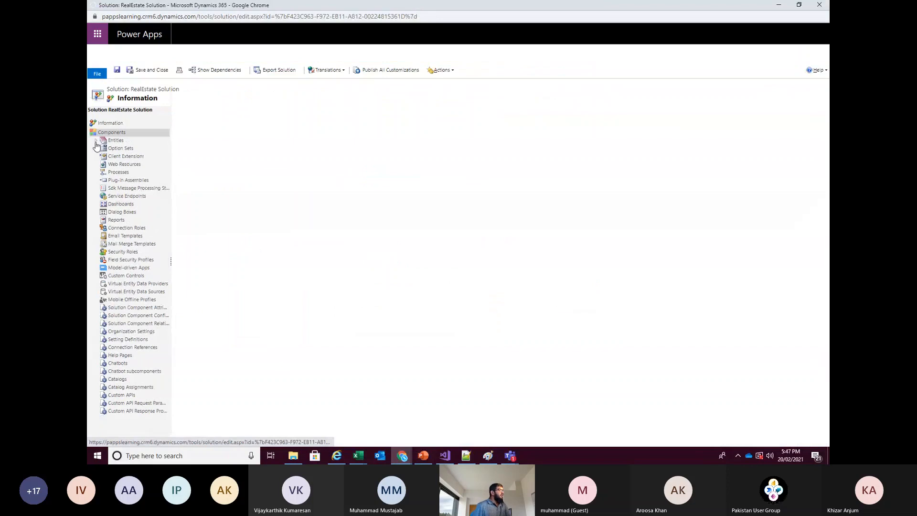
left_click(96, 141)
left_click(96, 141)
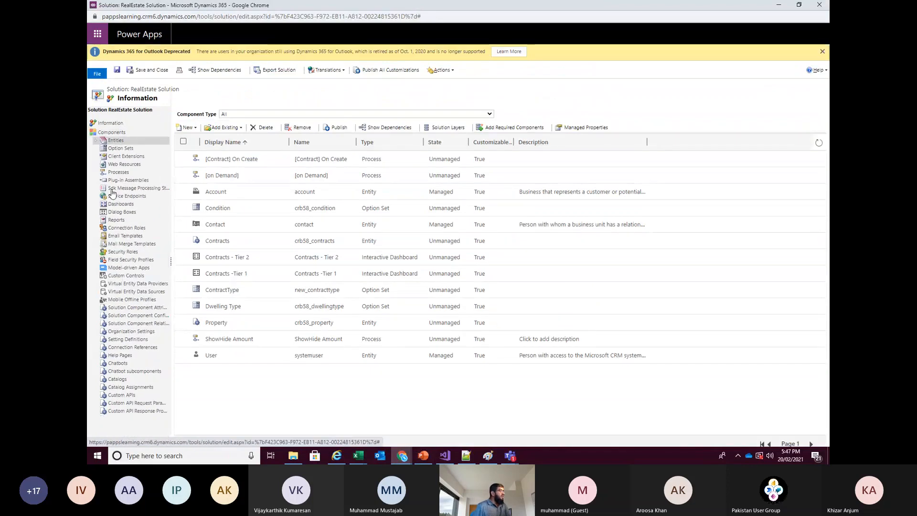
left_click(122, 204)
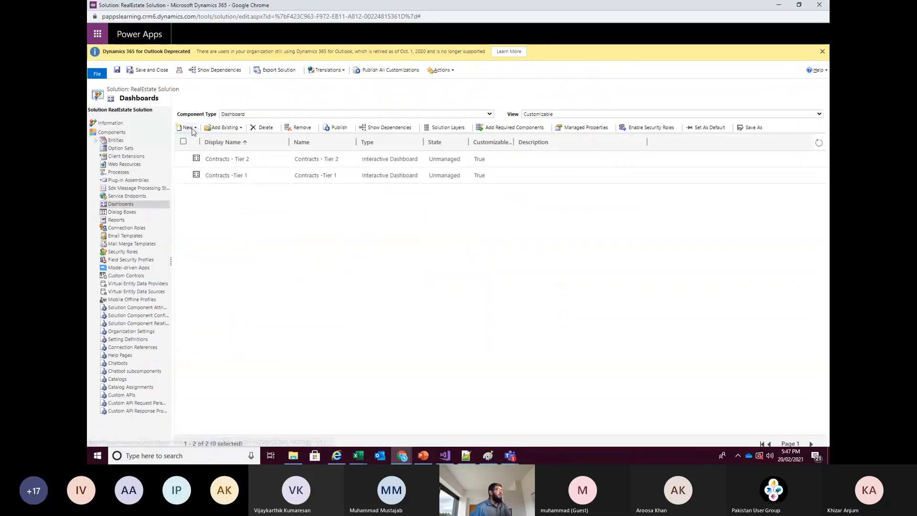
left_click(185, 127)
left_click(196, 143)
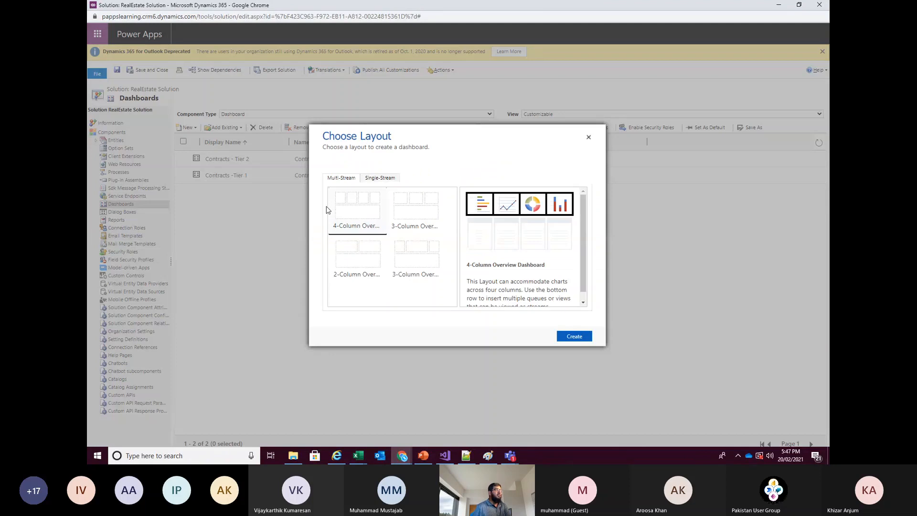
Step: Look over the single-stream layouts and preview the multi-stream overview layouts for the new dashboard
left_click(381, 179)
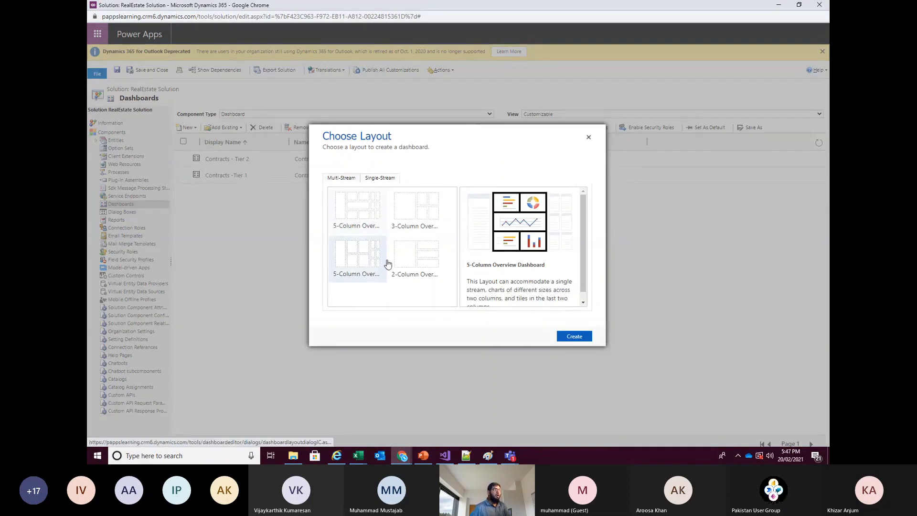
left_click(341, 180)
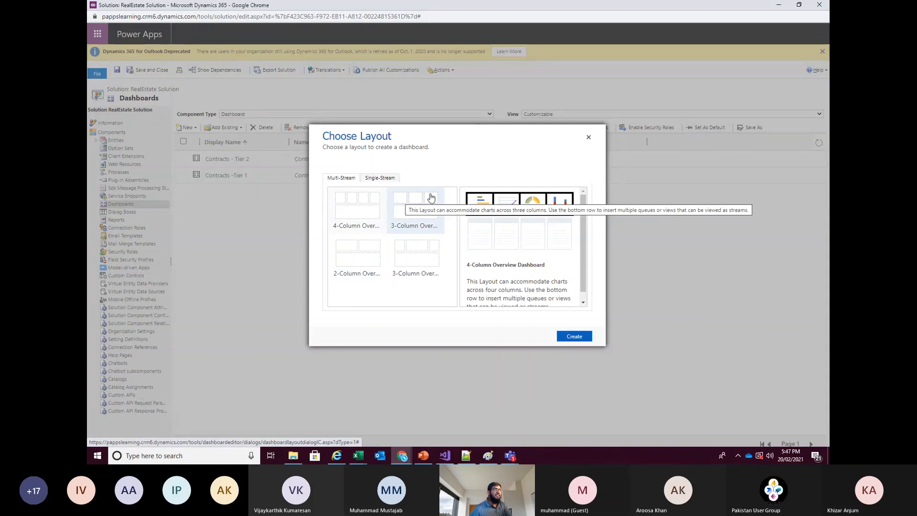
left_click(356, 261)
left_click(403, 263)
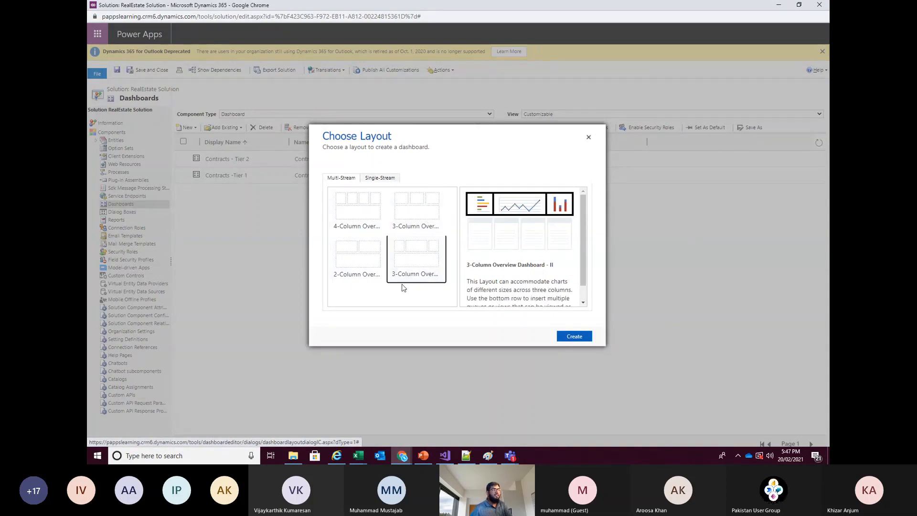
left_click(368, 214)
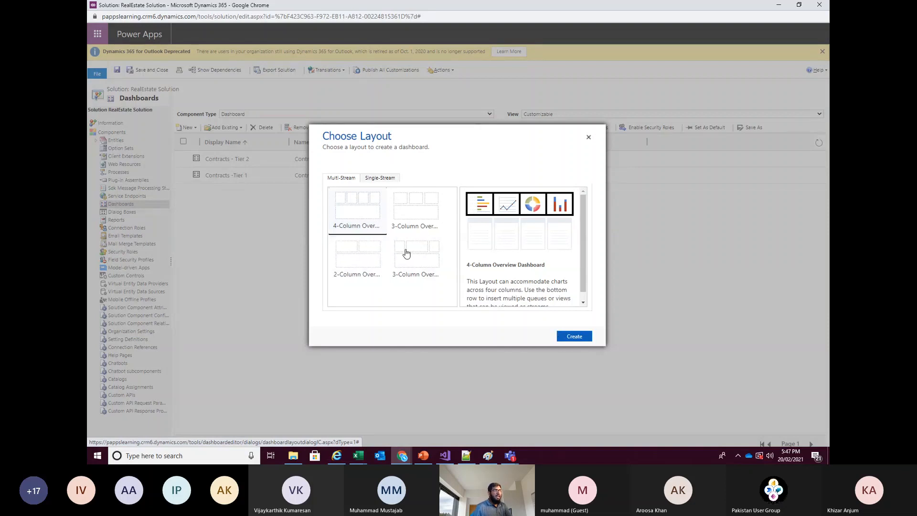
Step: Preview and compare the four single-stream layouts: both 5-Column, the 3-Column and the 2-Column Overview
left_click(380, 181)
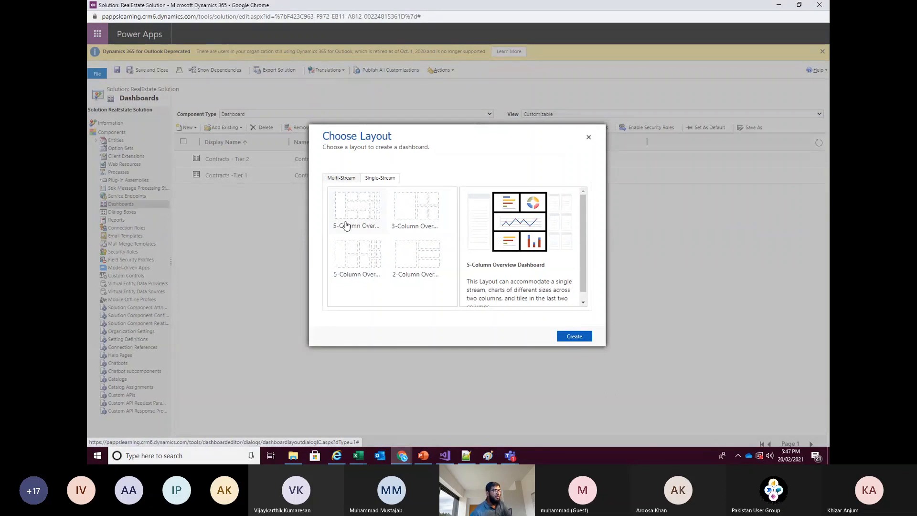
left_click(402, 208)
left_click(345, 266)
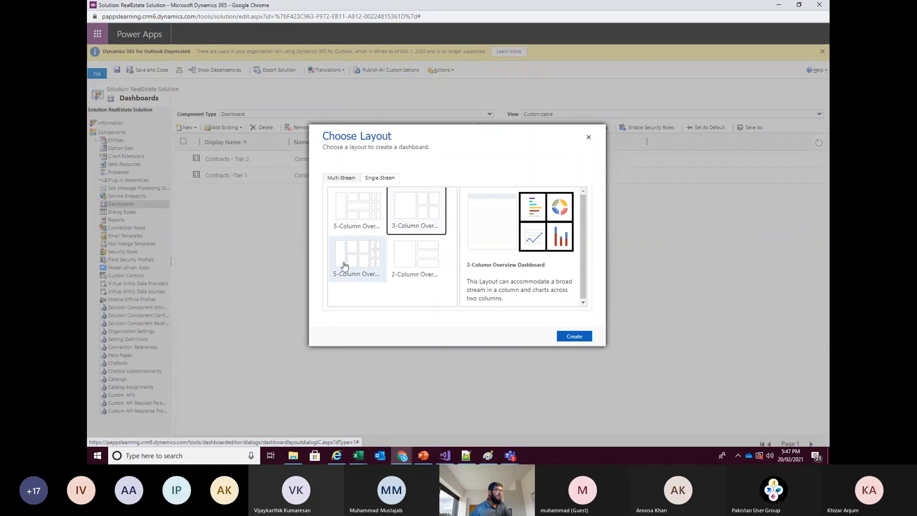
left_click(415, 274)
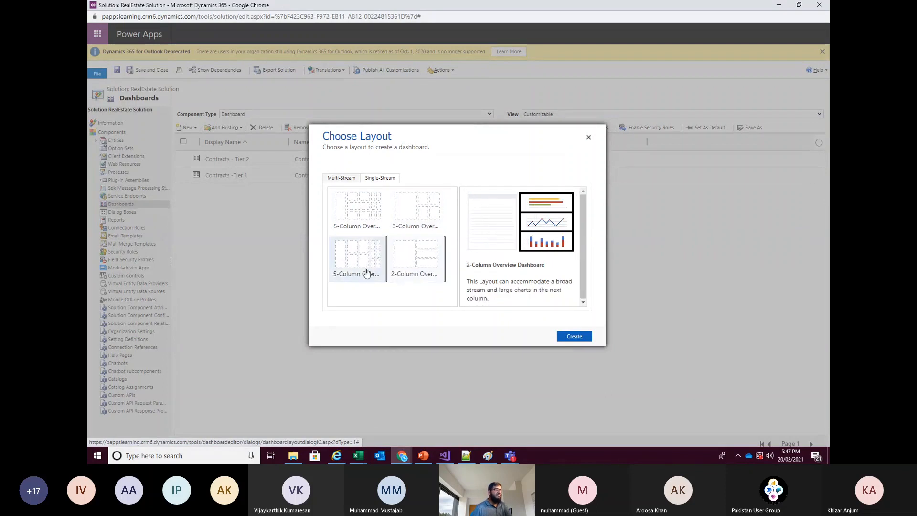
left_click(367, 272)
left_click(419, 258)
left_click(419, 215)
left_click(368, 218)
left_click(365, 263)
left_click(415, 217)
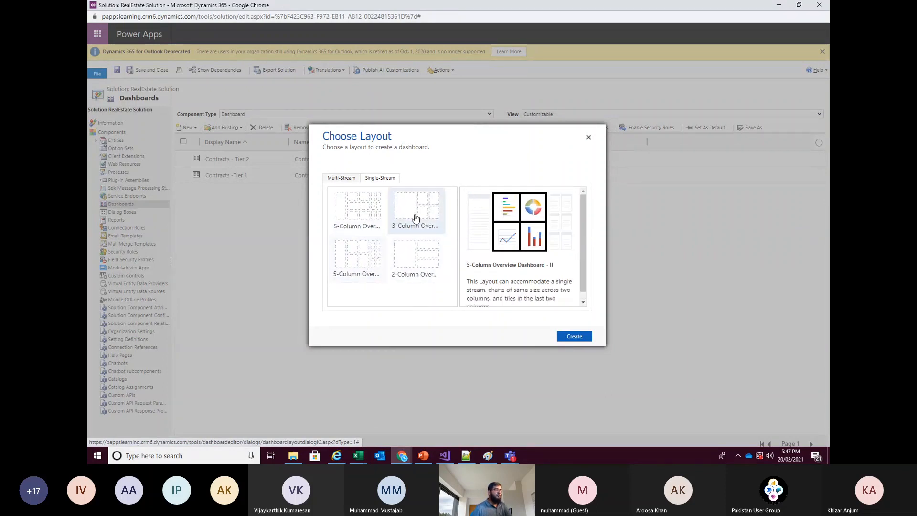
left_click(365, 215)
left_click(375, 265)
left_click(408, 211)
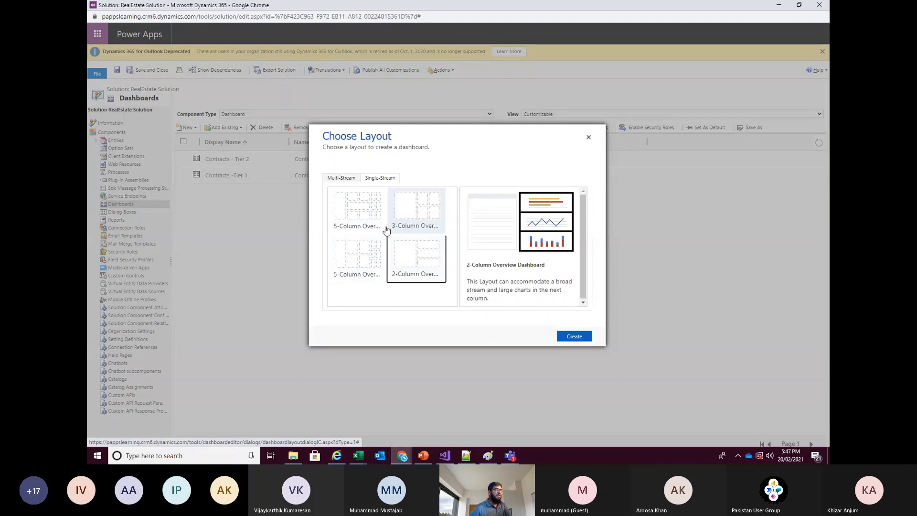
left_click(357, 253)
left_click(417, 253)
left_click(415, 210)
left_click(356, 210)
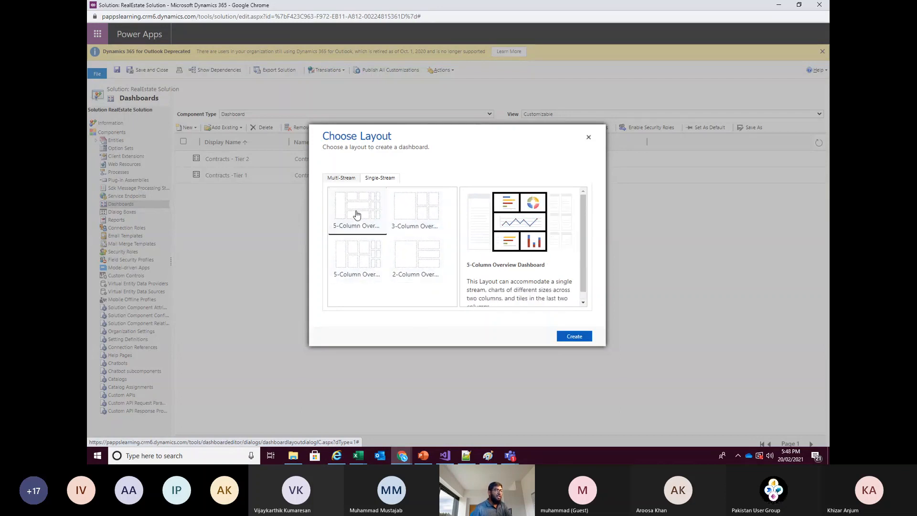
left_click(357, 246)
Step: Create the dashboard with the multi-stream 4-Column Overview layout
left_click(341, 177)
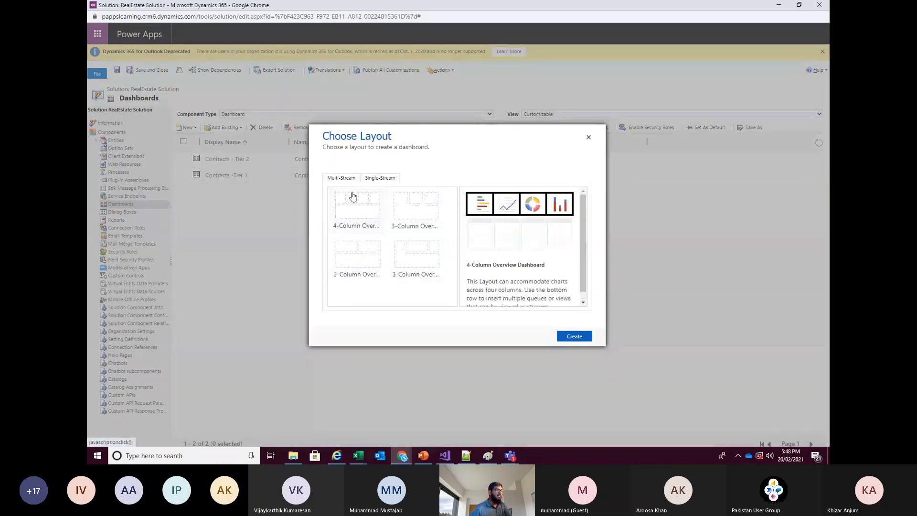
left_click(352, 197)
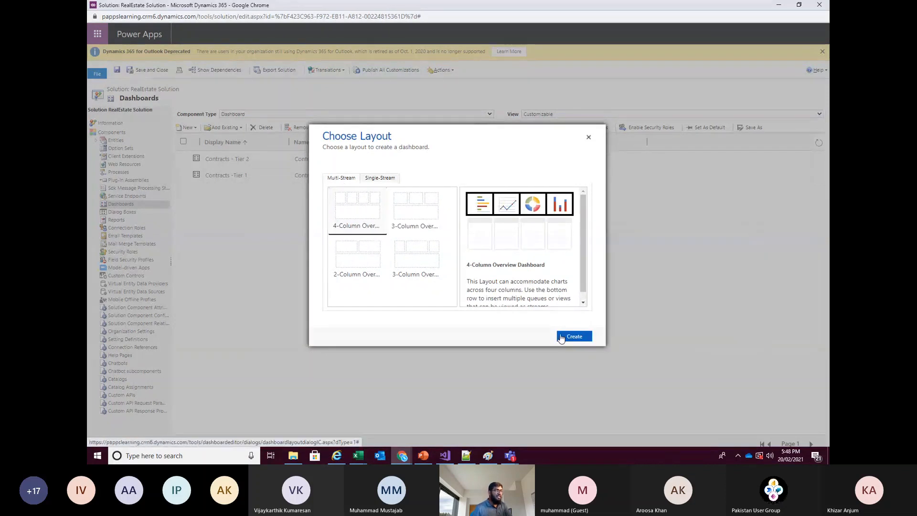
left_click(561, 337)
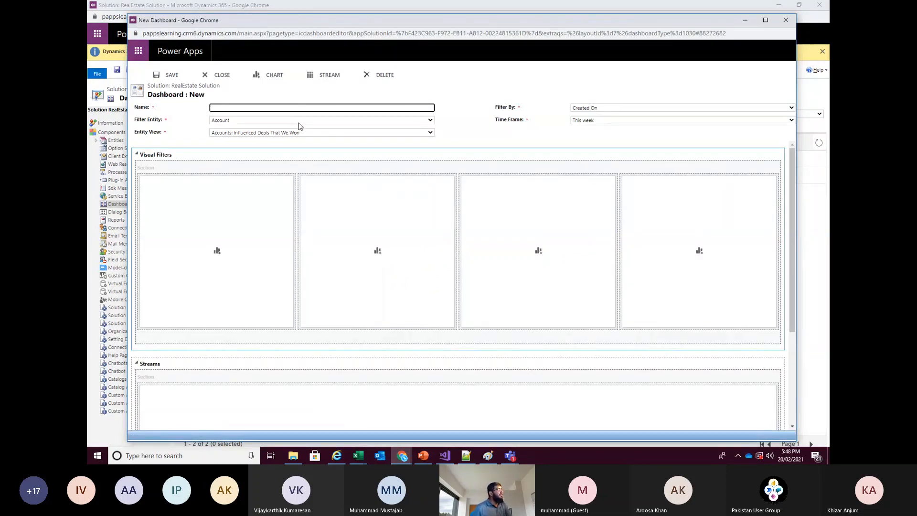
Step: Name the dashboard "Contract Pipleline" and keep it filtered by Created On with the This week time frame
left_click(274, 110)
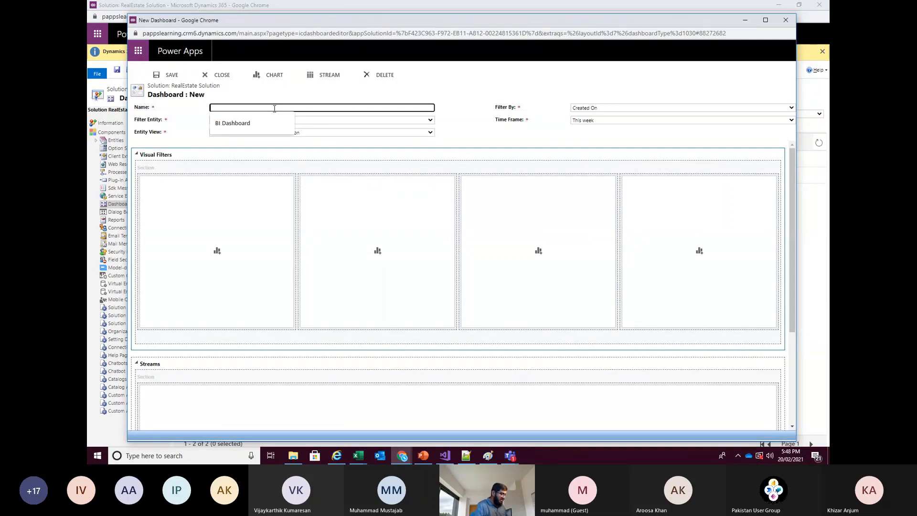
type("Contract Pipleline")
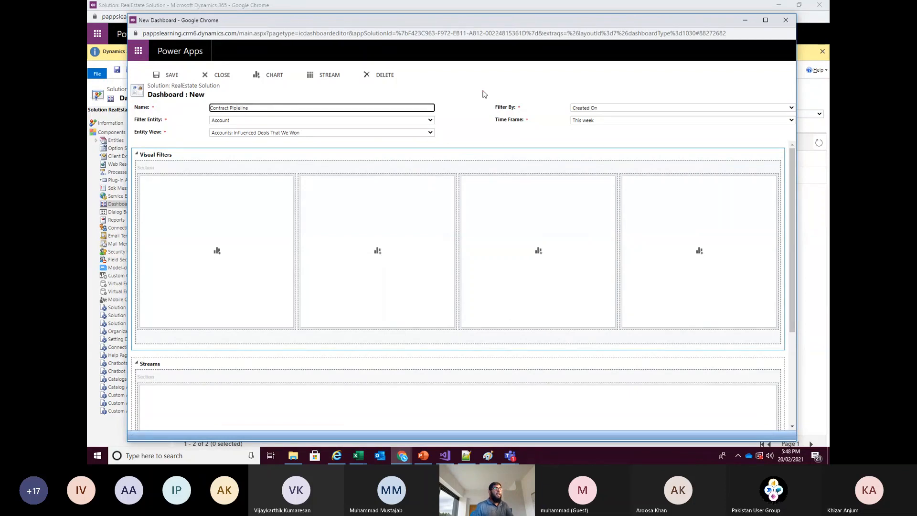
left_click(653, 108)
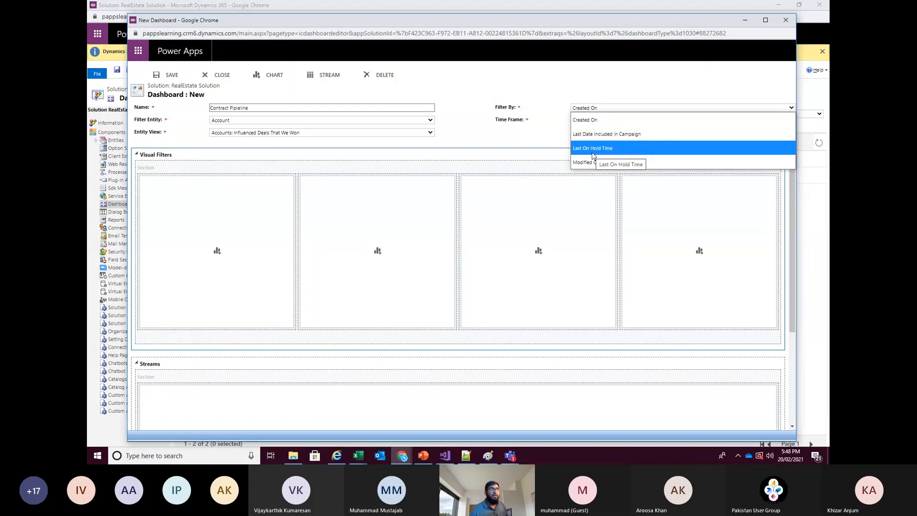
left_click(583, 122)
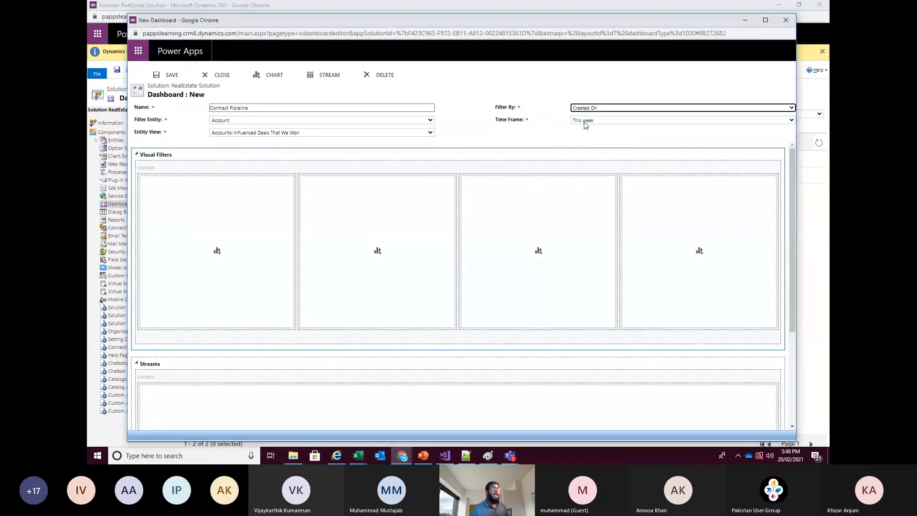
left_click(586, 123)
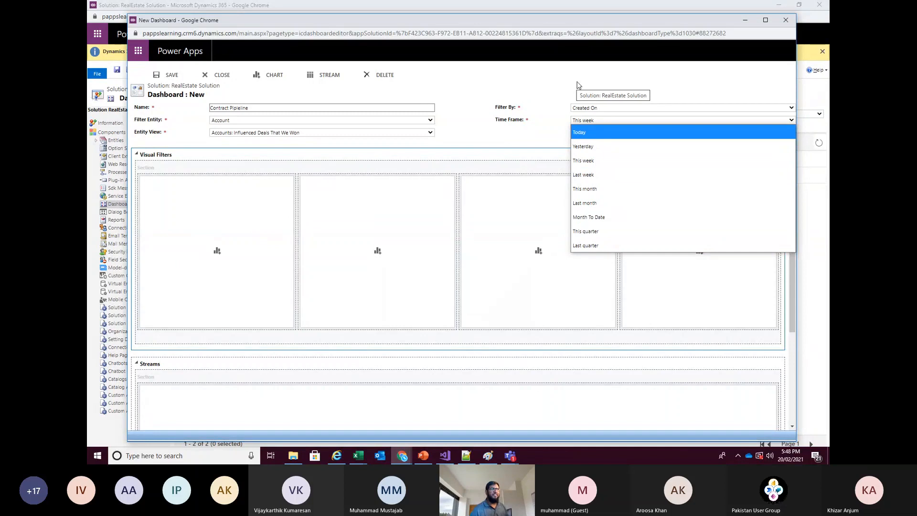
left_click(579, 85)
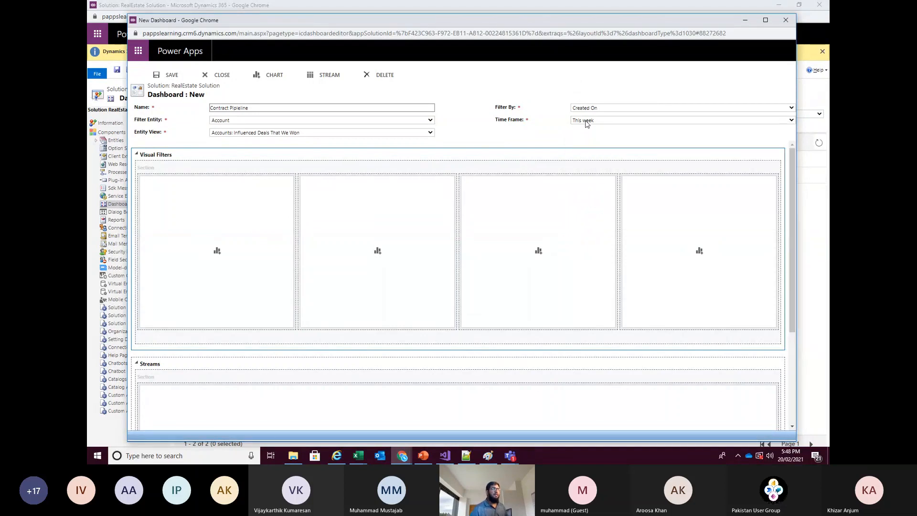
Step: Set the dashboard's filter entity to Contracts and maximize the dashboard editor window
left_click(319, 122)
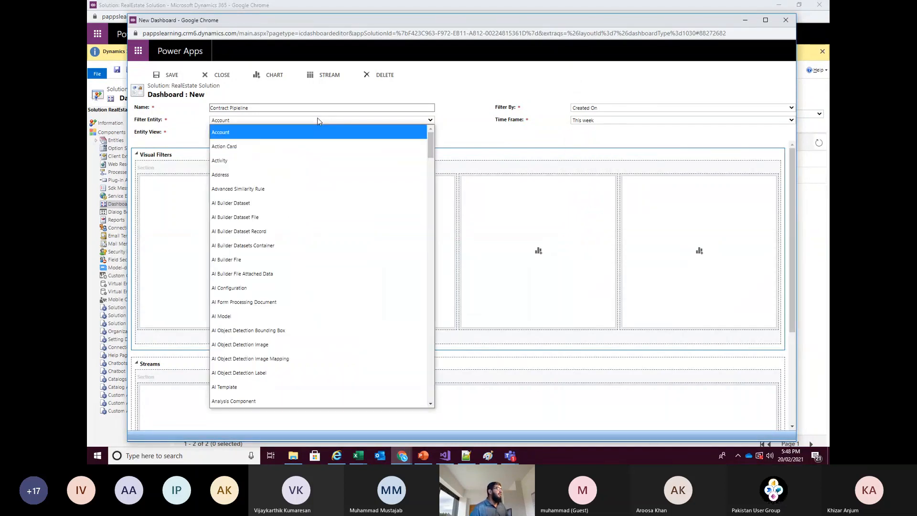
type("cont")
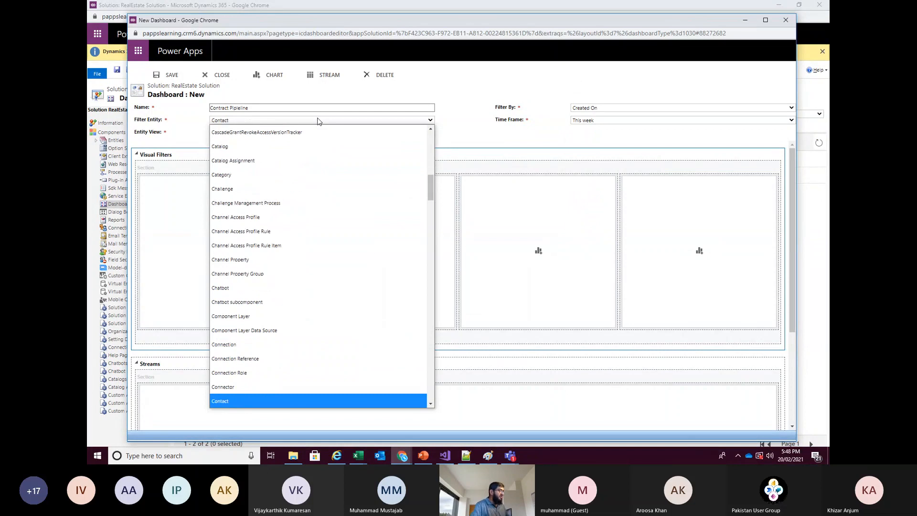
key("Down")
key("Down")
key("Down")
key("Up")
key("Up")
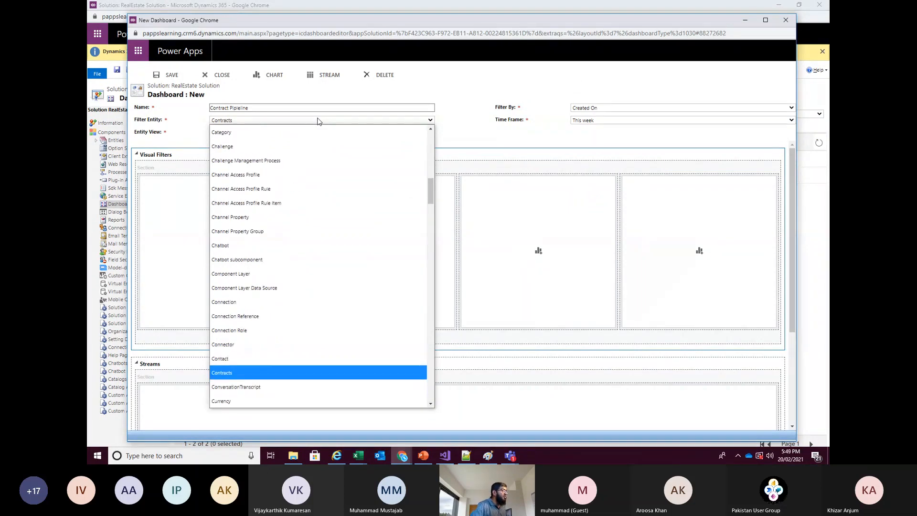
key("Return")
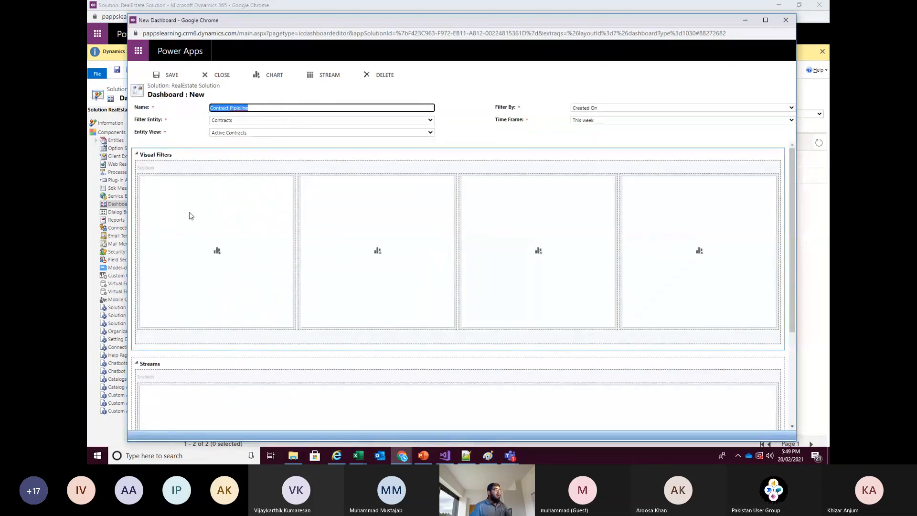
left_click(765, 20)
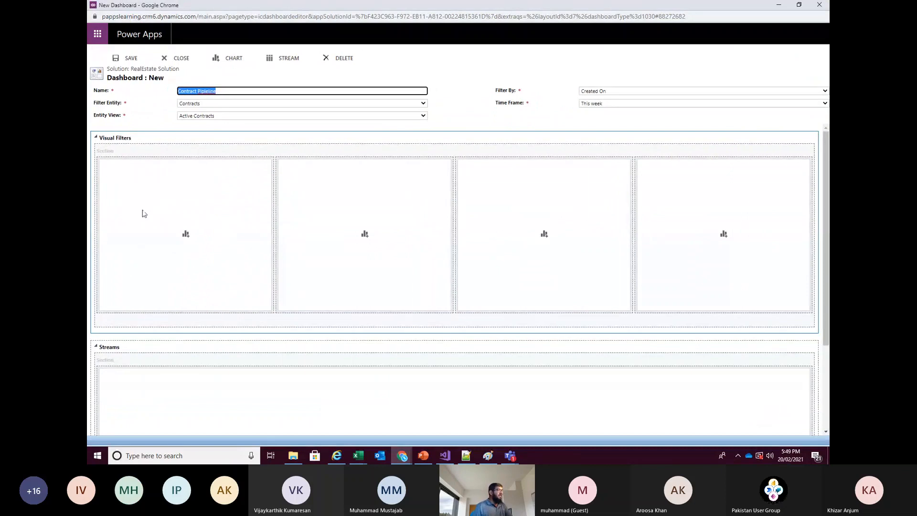
Step: Collapse and re-expand the Visual Filters and Streams sections to review the dashboard's structure
left_click(96, 138)
left_click(97, 156)
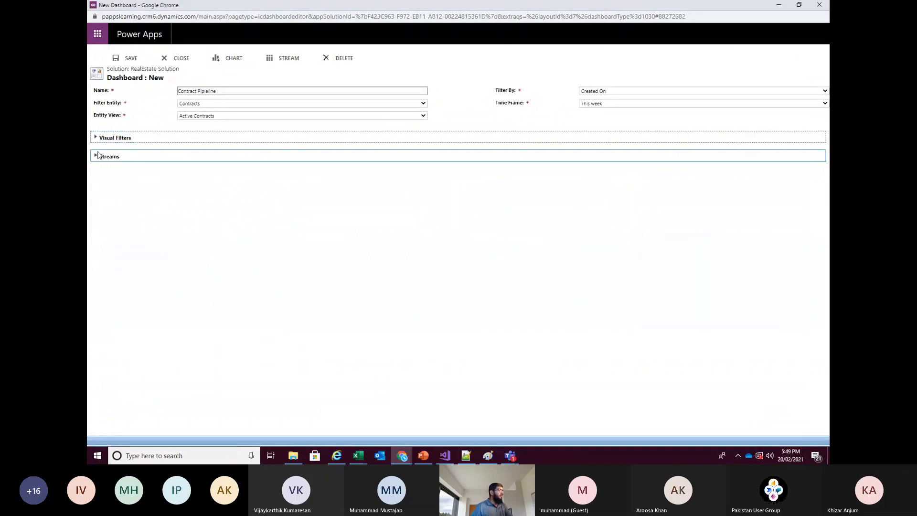
left_click(95, 138)
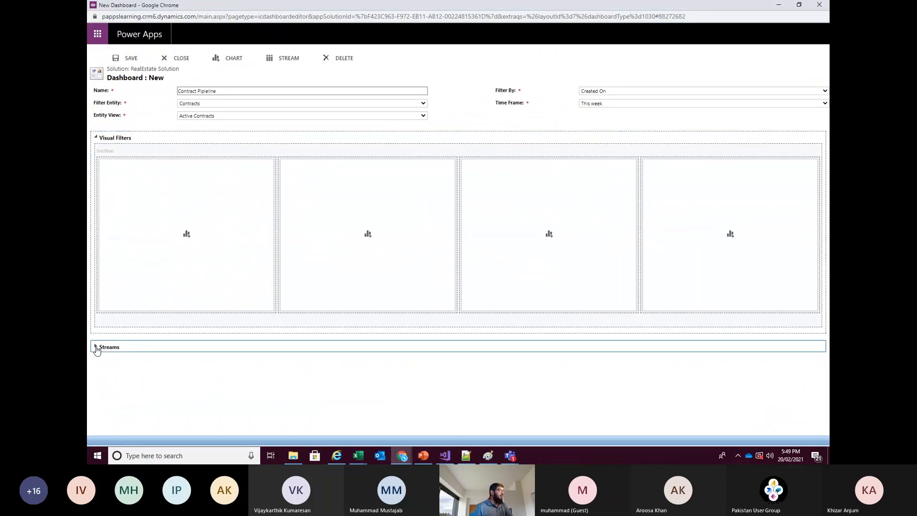
left_click(96, 347)
scroll(133, 287, "up", 3)
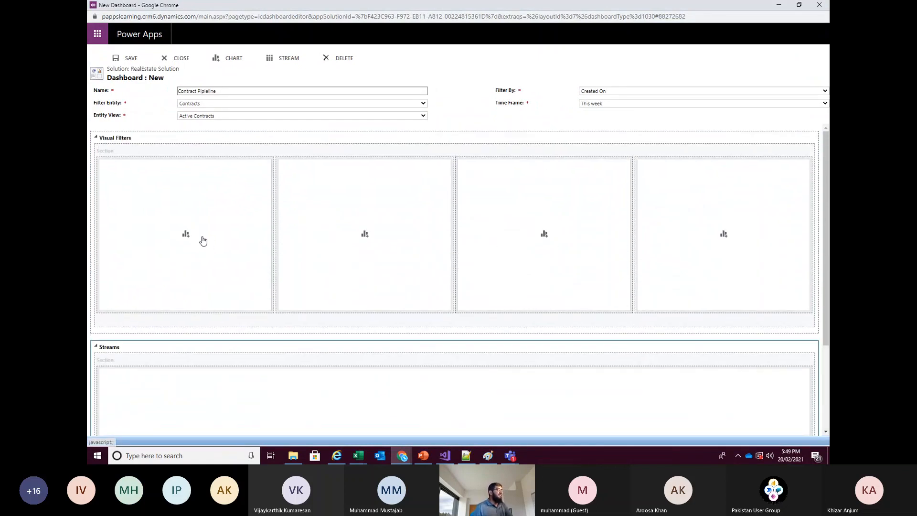
Step: Add the Contract Type chart to the first visual filter slot
left_click(186, 235)
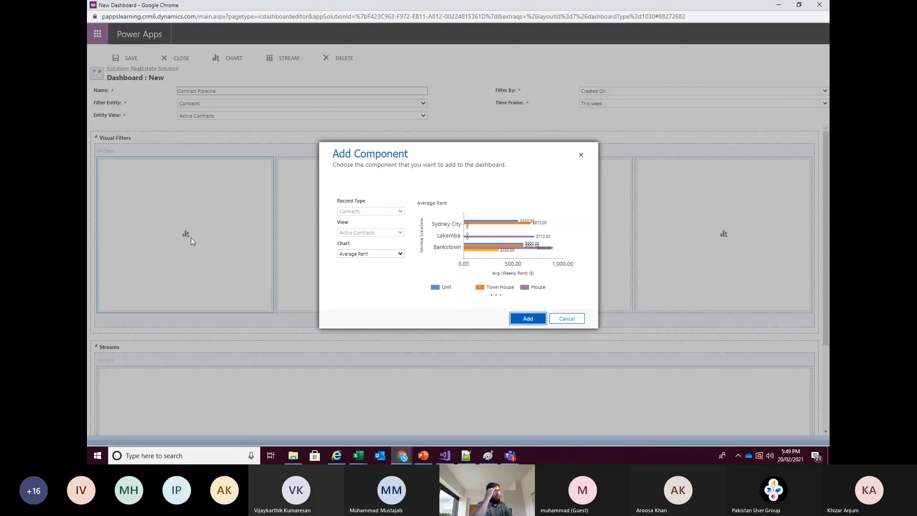
left_click(356, 254)
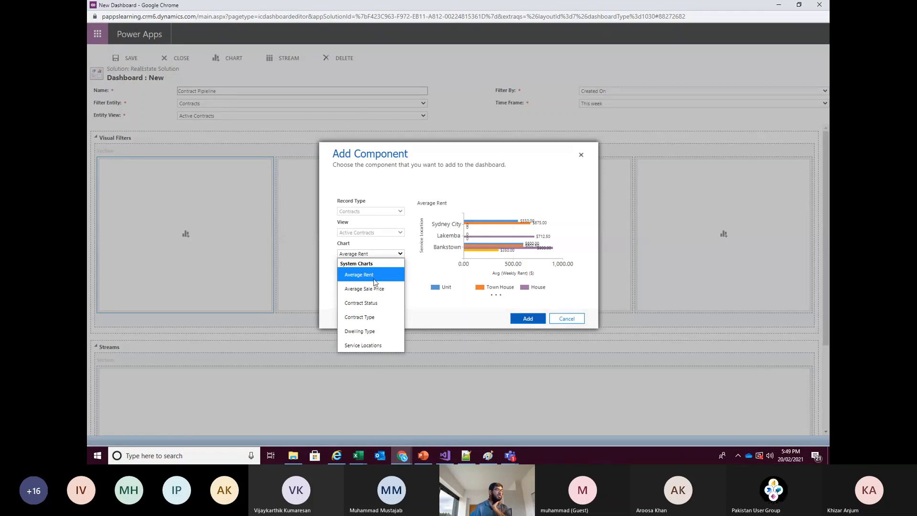
left_click(371, 317)
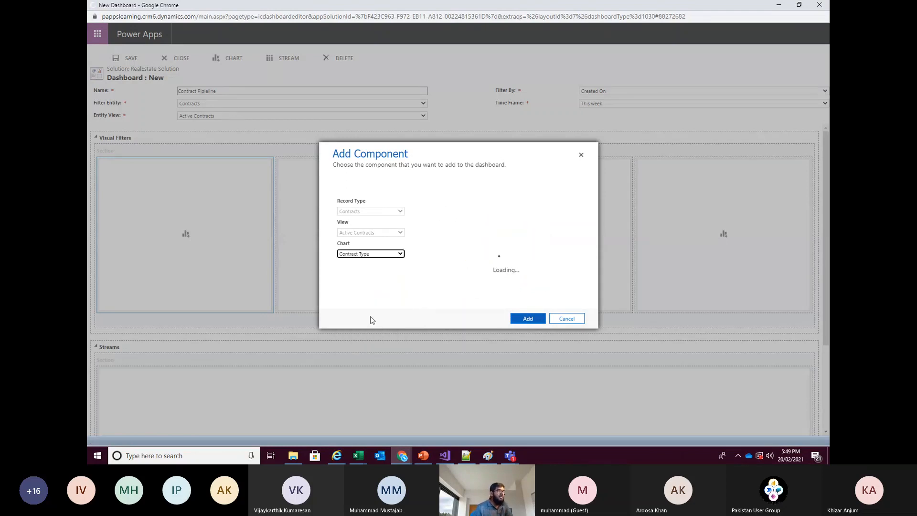
left_click(525, 319)
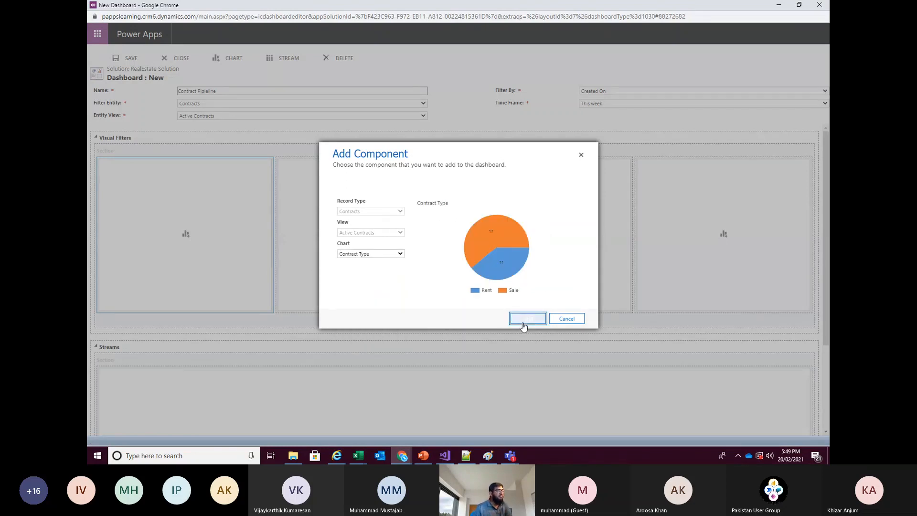
Step: Add the Service Locations chart to the second visual filter slot after trying the Dwelling Type chart
left_click(365, 235)
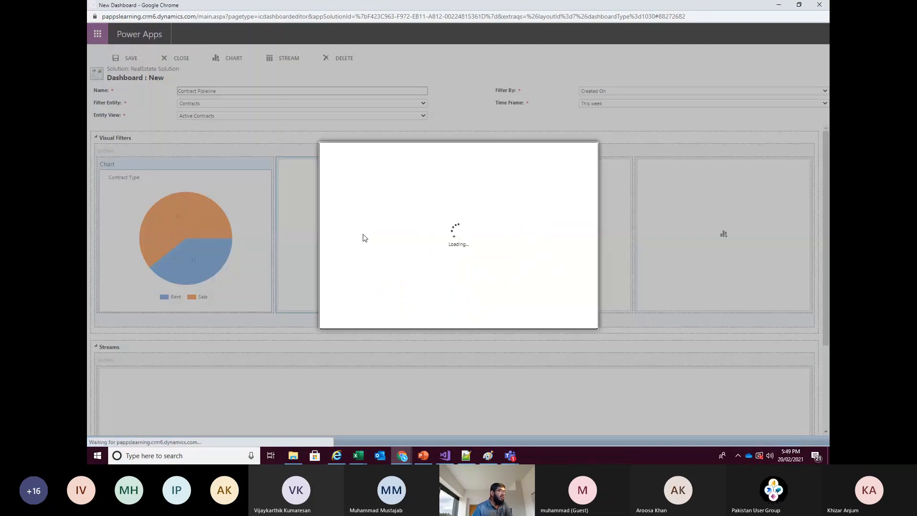
left_click(368, 253)
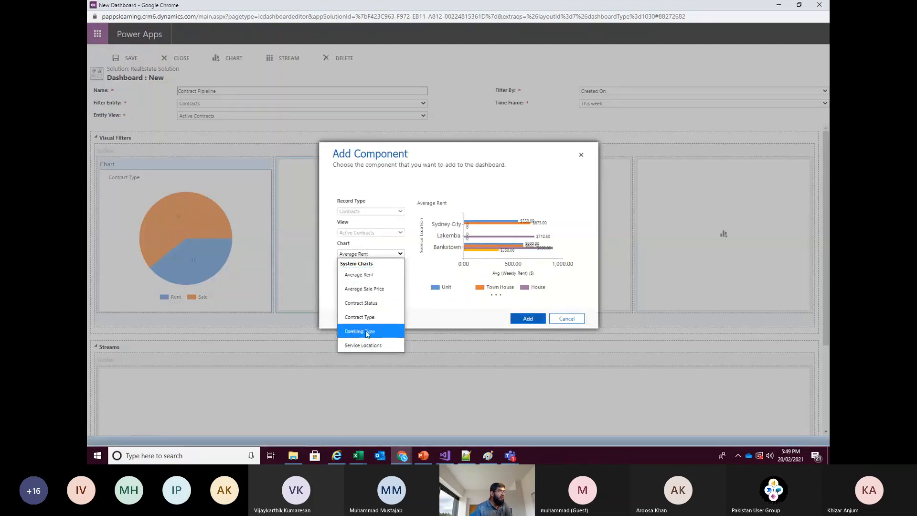
left_click(359, 331)
left_click(525, 320)
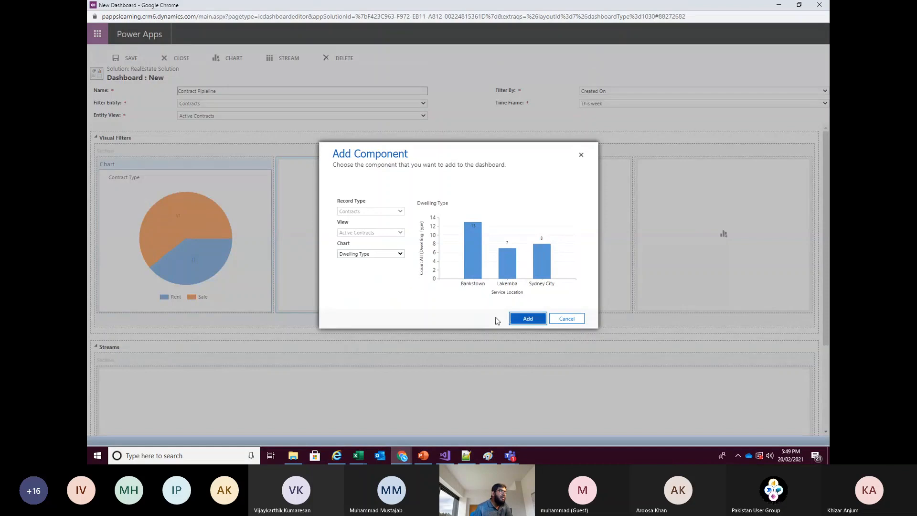
left_click(376, 254)
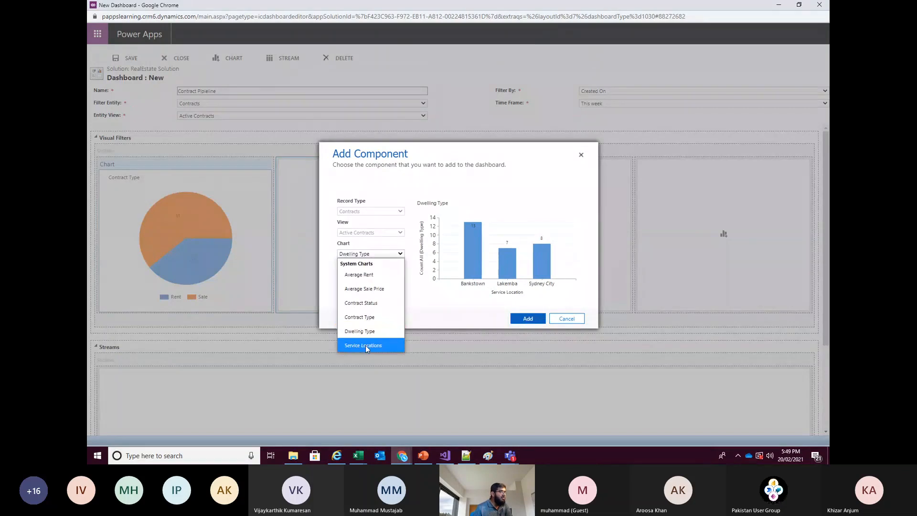
left_click(365, 346)
left_click(526, 319)
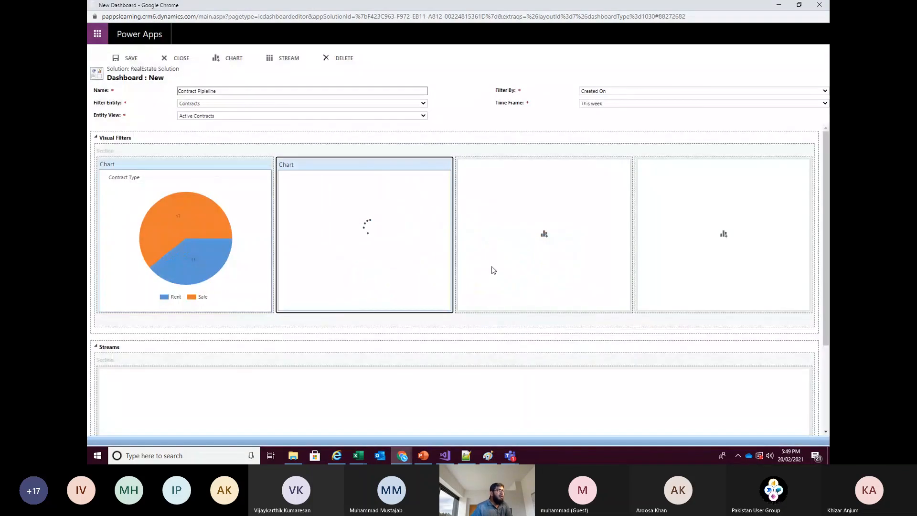
Step: Add the Contract Status chart to the third visual filter slot
left_click(543, 234)
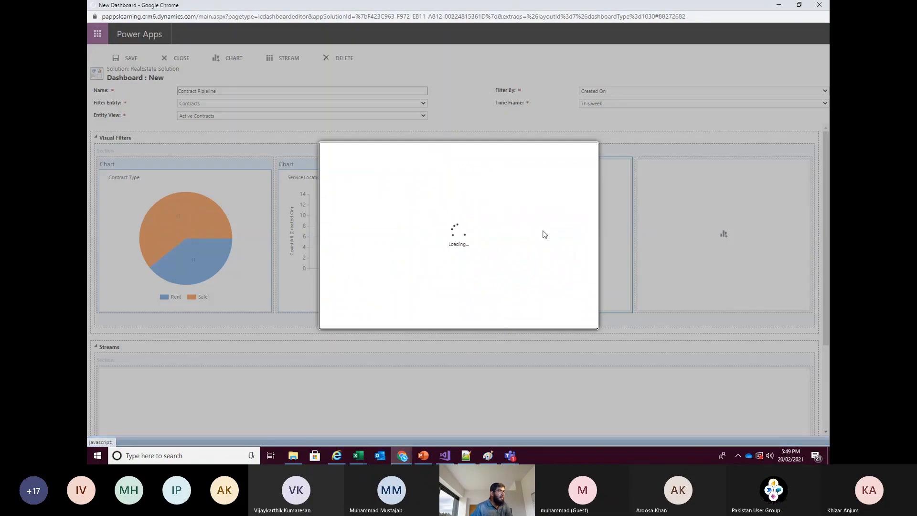
left_click(368, 254)
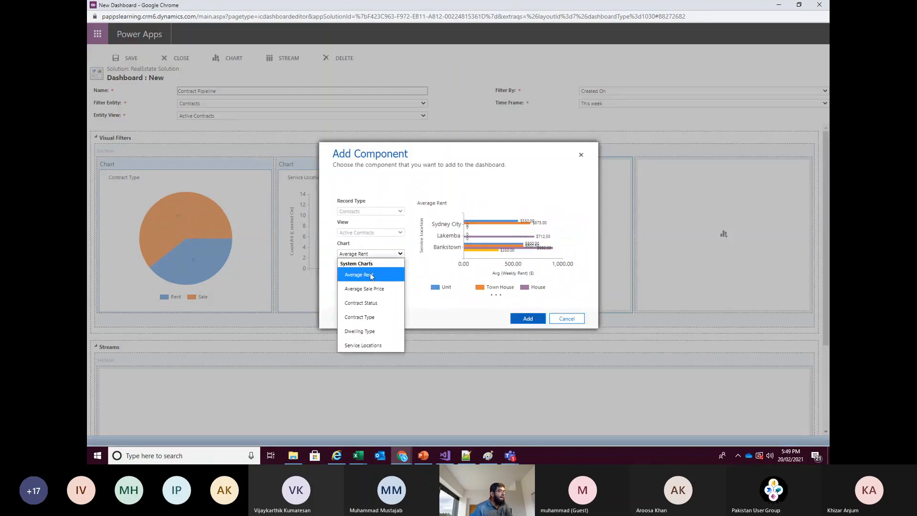
left_click(372, 303)
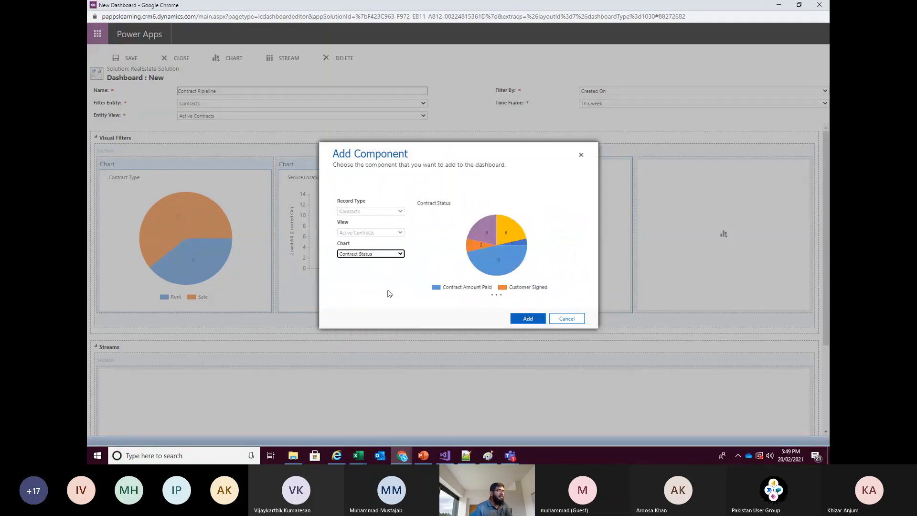
left_click(527, 319)
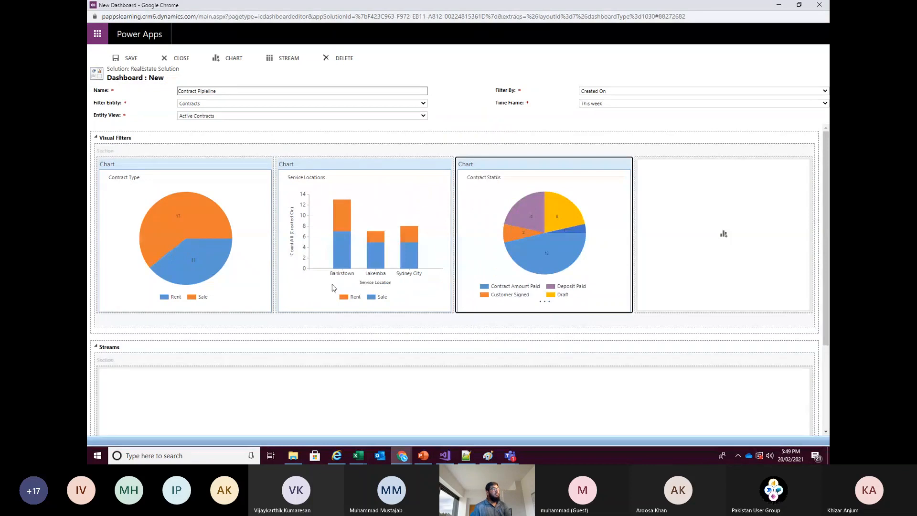
scroll(380, 260, "down", 3)
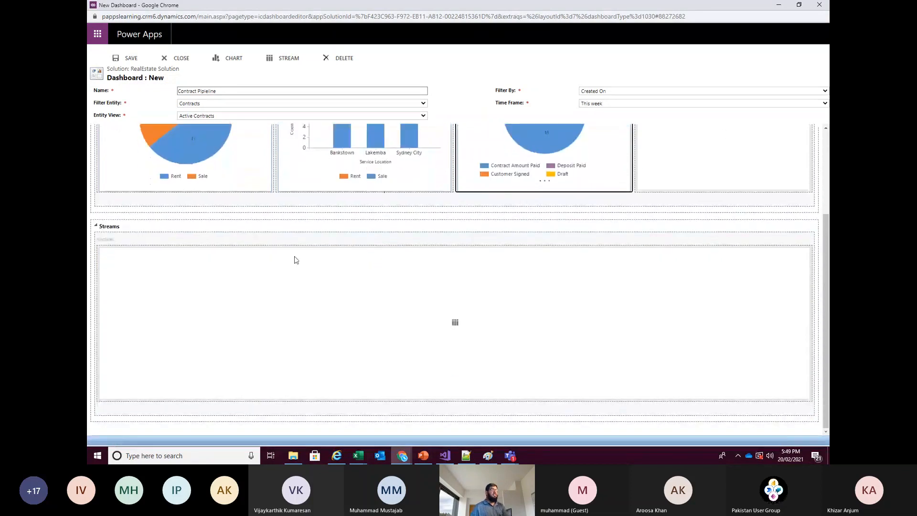
scroll(723, 234, "up", 3)
scroll(425, 301, "down", 3)
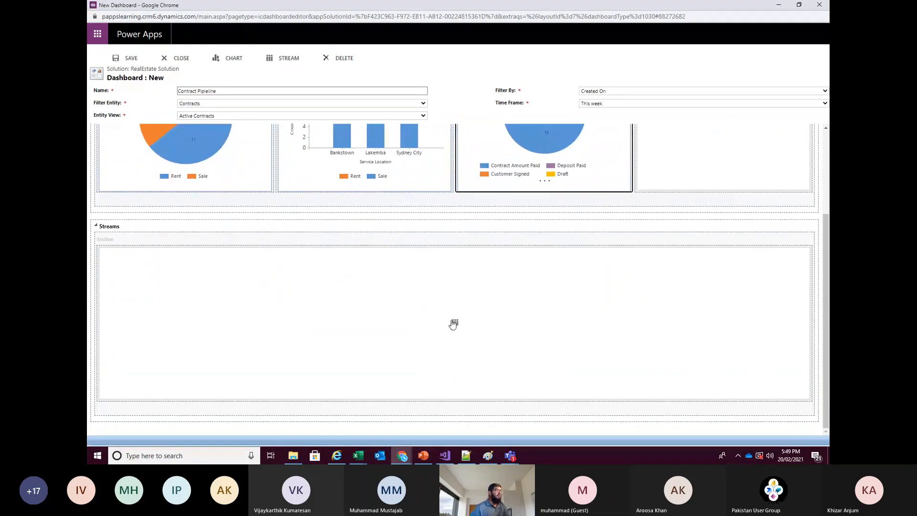
scroll(418, 262, "up", 3)
mouse_move(522, 230)
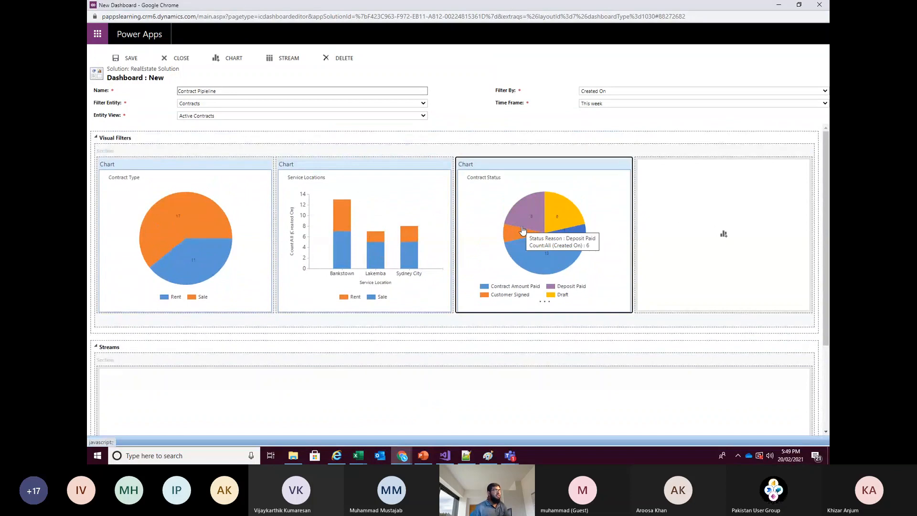
Step: Minimize the dashboard editor and open the charts list of the Contracts entity in the RealEstate Solution
left_click(778, 6)
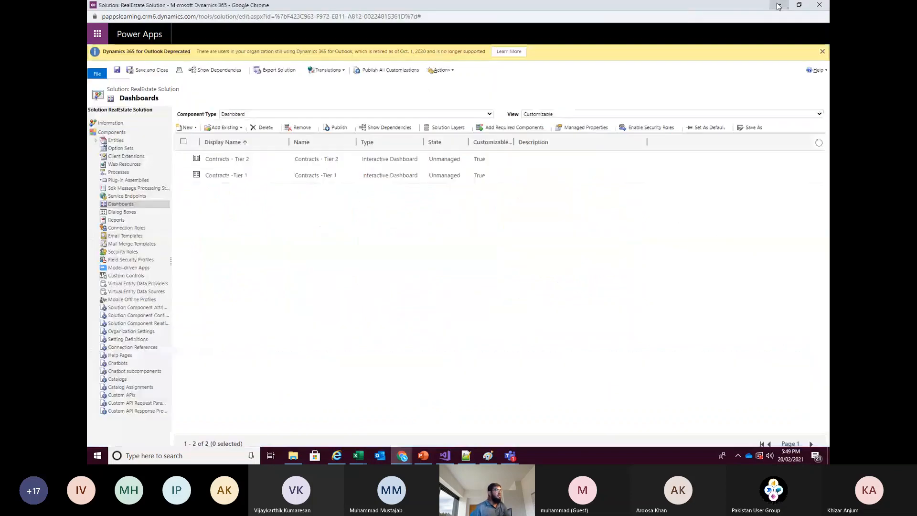
left_click(95, 141)
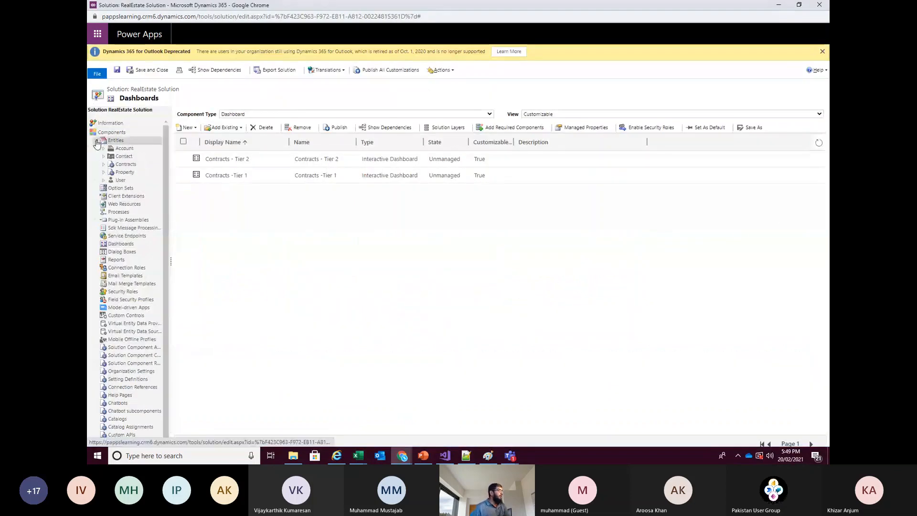
left_click(103, 164)
left_click(130, 195)
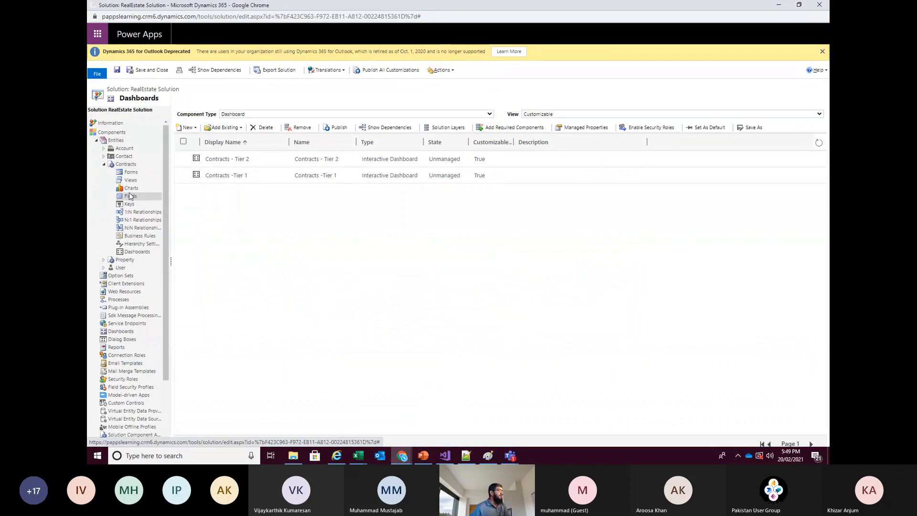
left_click(131, 189)
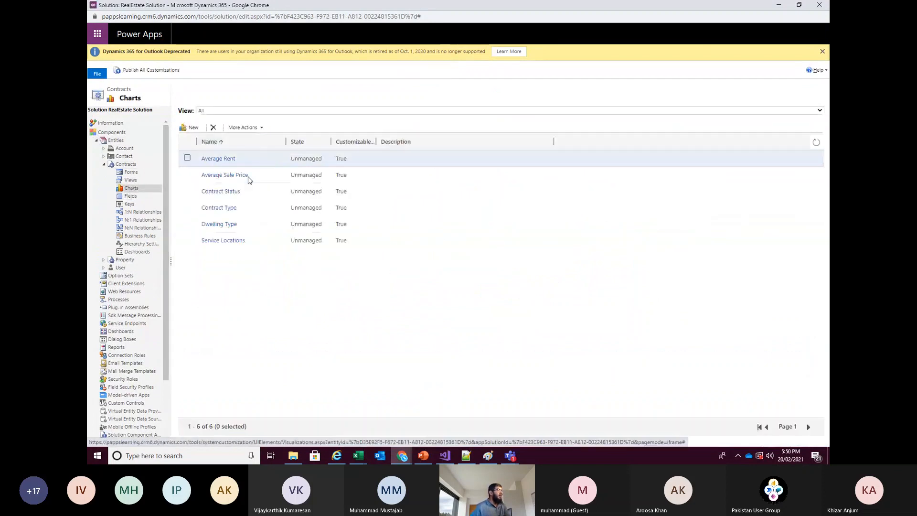
Step: Create a chart for the Contracts entity in a maximized designer window and name it "New Dwelling Type"
left_click(193, 128)
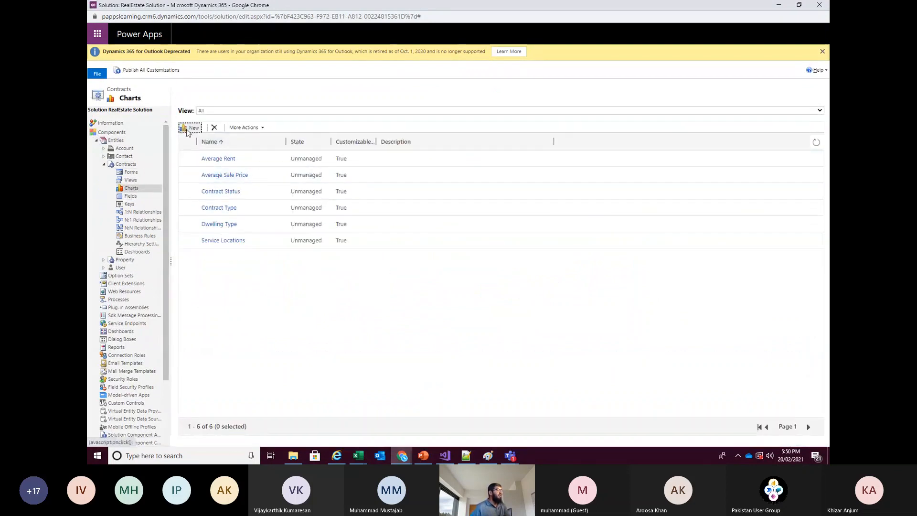
double_click(399, 45)
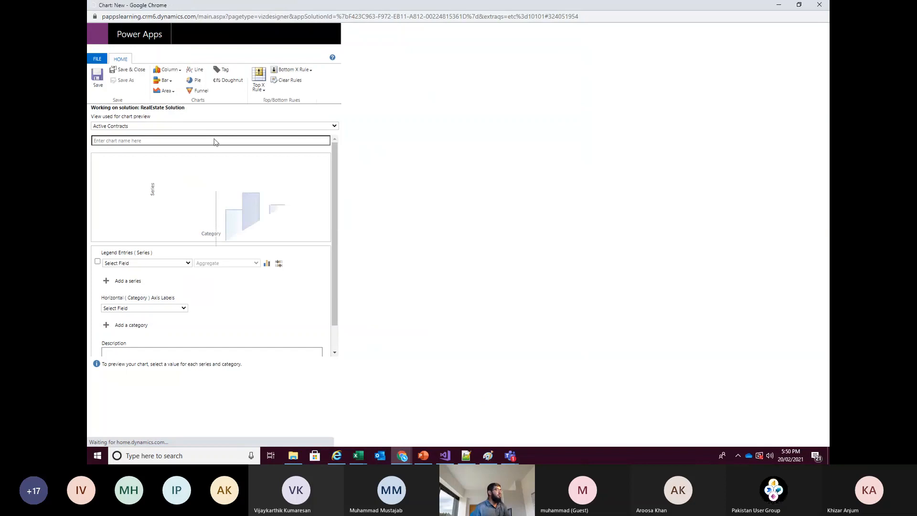
left_click(234, 139)
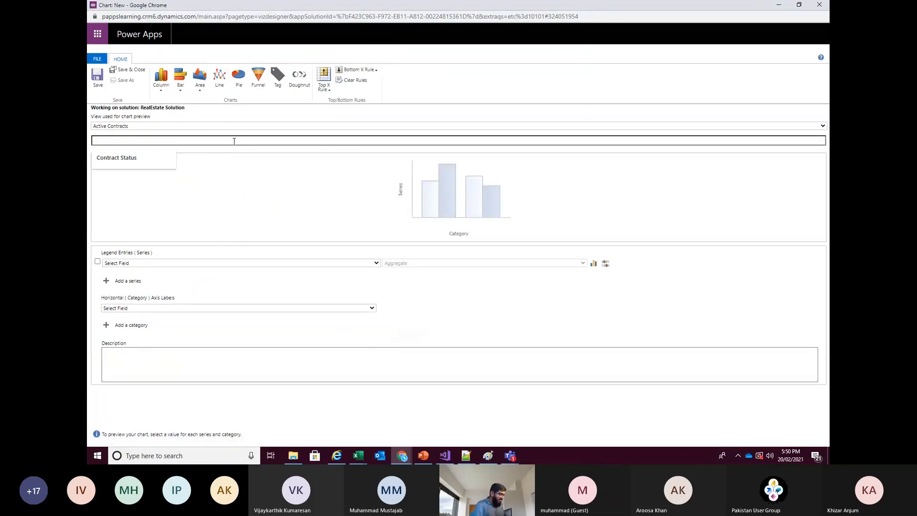
type("New Dwelling Type")
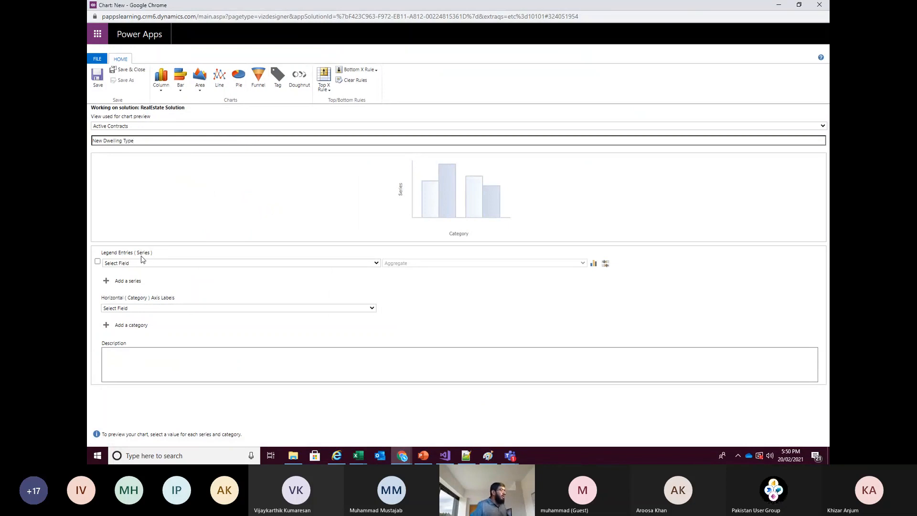
Step: Set the chart's legend series to Created On and its horizontal category axis to Dwelling Type
left_click(142, 263)
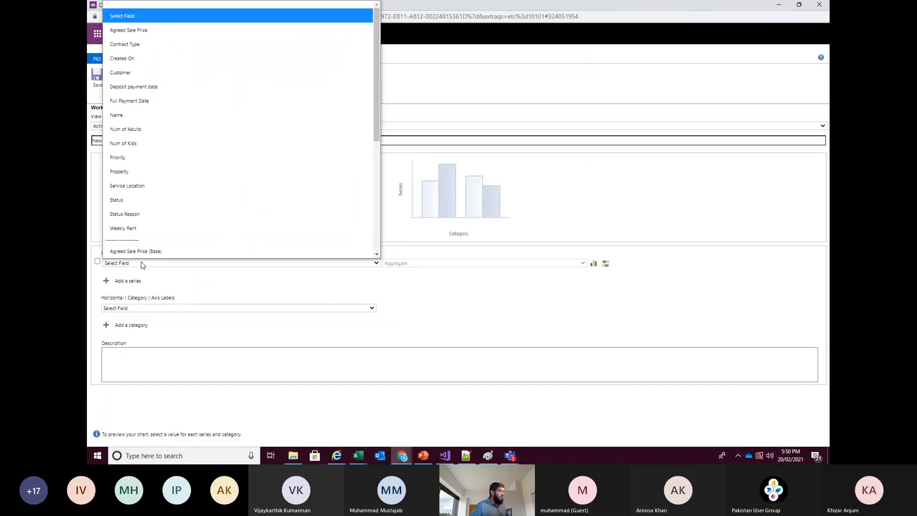
key("Down")
key("Down")
key("Down")
key("Return")
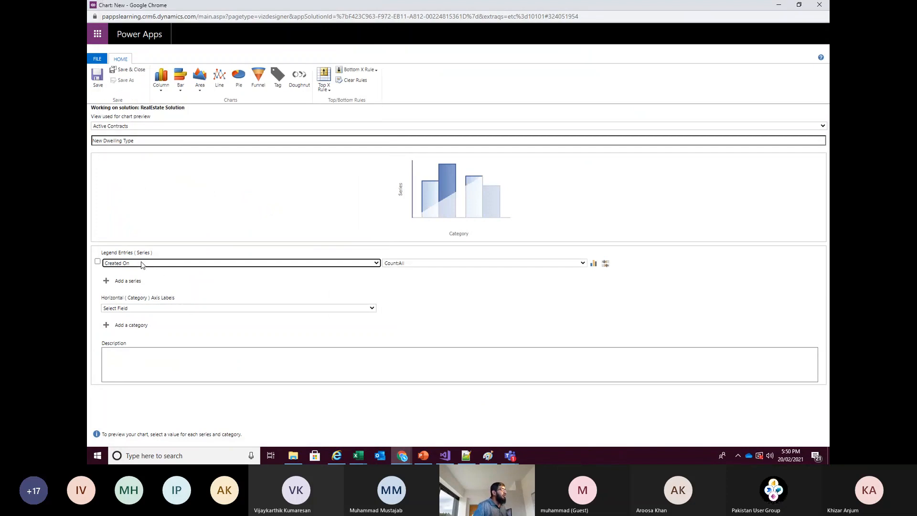
left_click(151, 309)
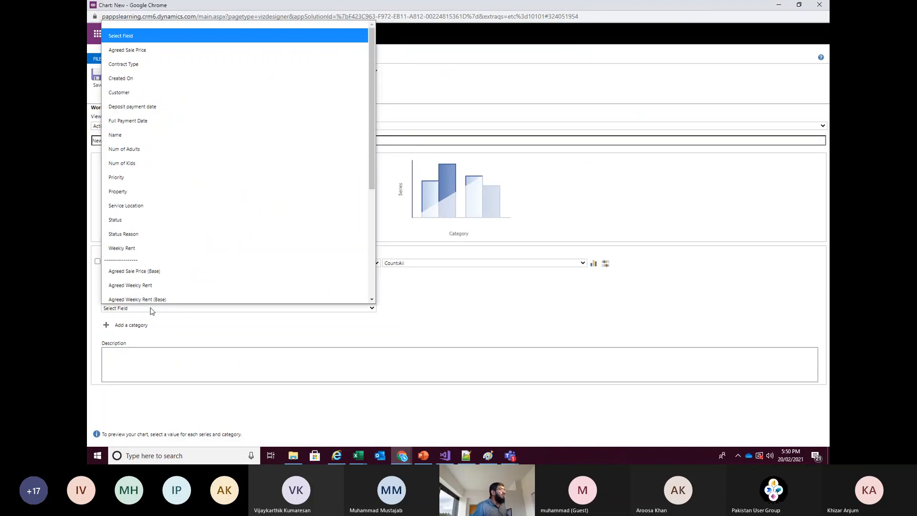
scroll(158, 303, "down", 2)
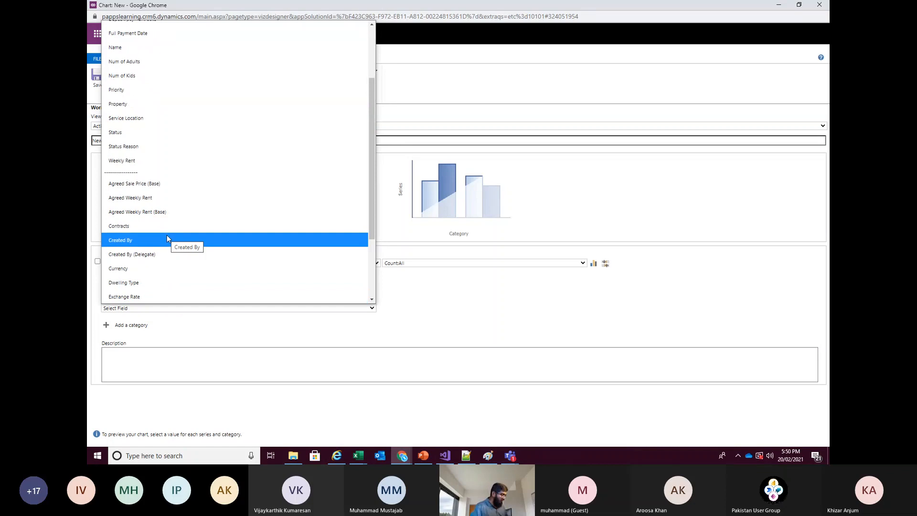
key("Down")
key("Down")
key("Down")
key("Return")
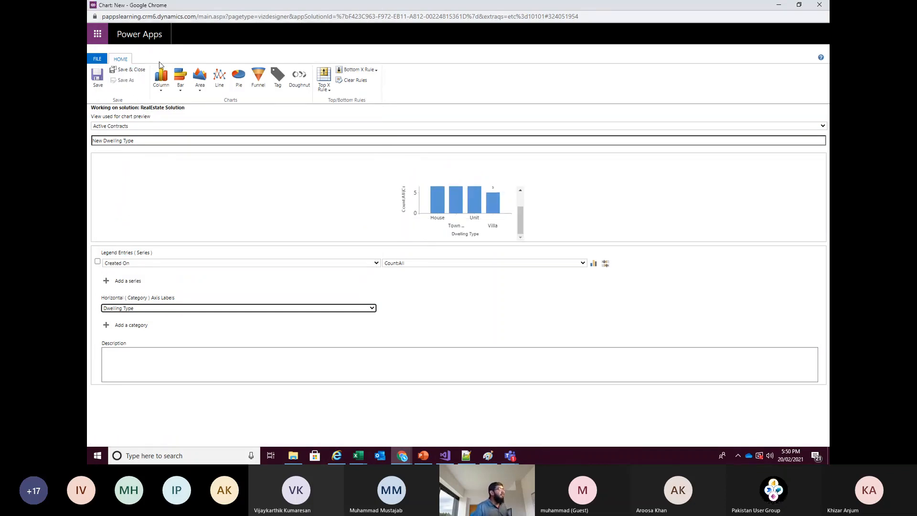
Step: Save and close the New Dwelling Type chart and publish the Contracts entity
left_click(139, 77)
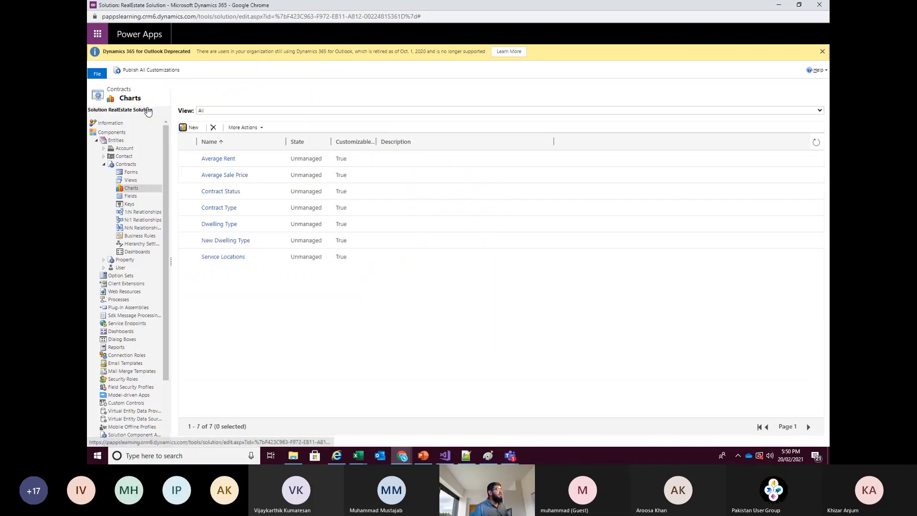
left_click(119, 166)
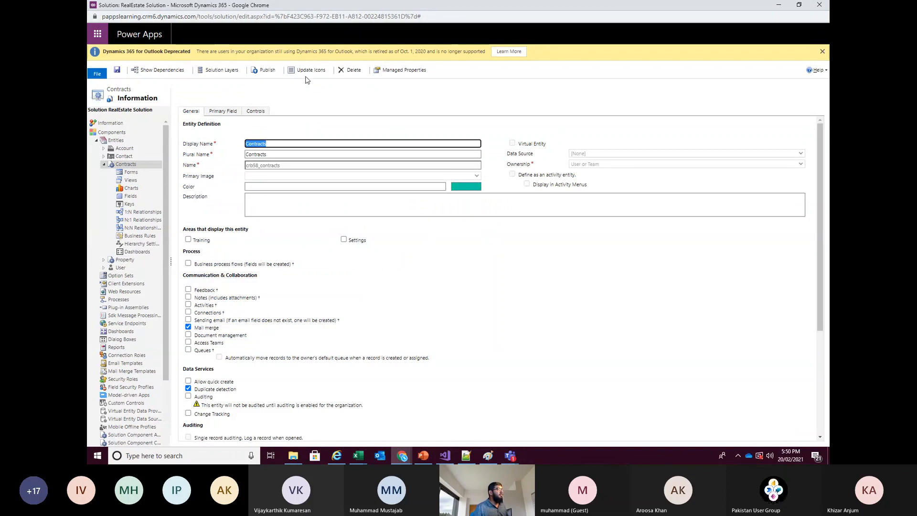
left_click(264, 69)
Step: Return to the New Dashboard editor window and try to save the dashboard
left_click(402, 455)
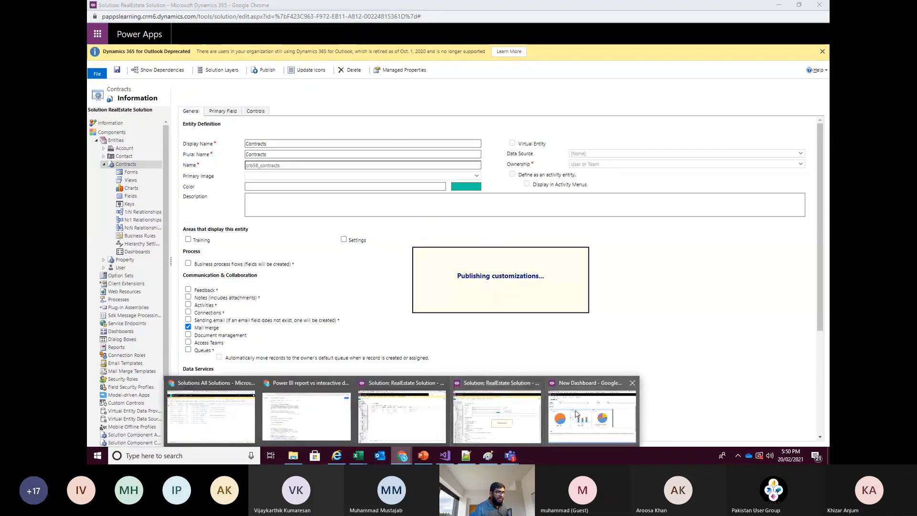
left_click(577, 414)
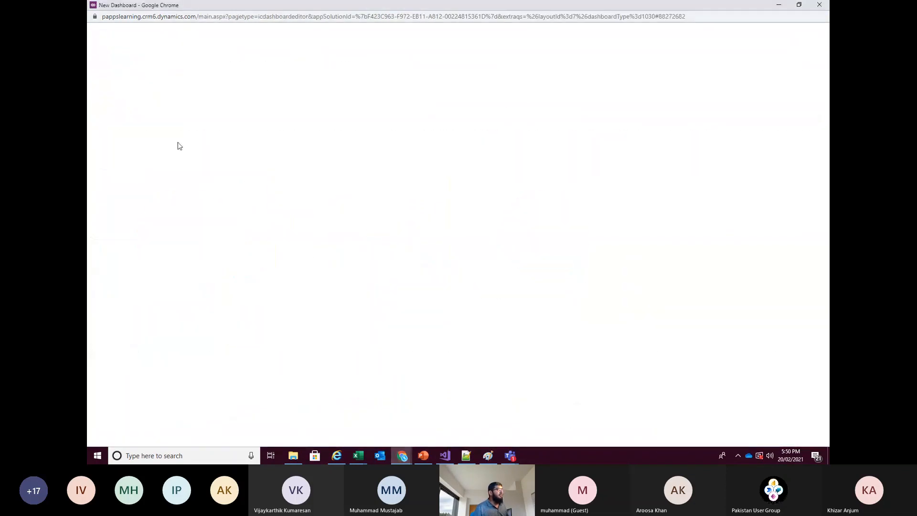
left_click(130, 59)
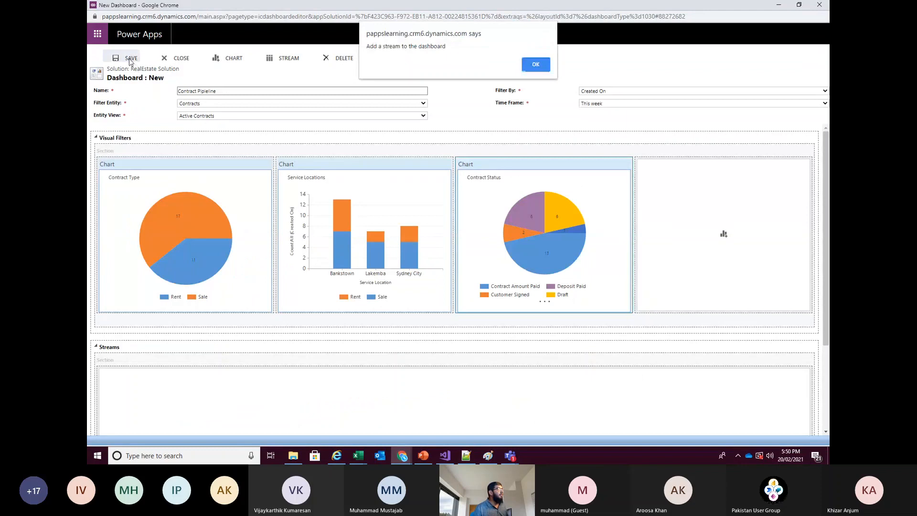
left_click(536, 65)
Step: Start adding a stream to the empty Streams section of the dashboard
scroll(240, 372, "down", 3)
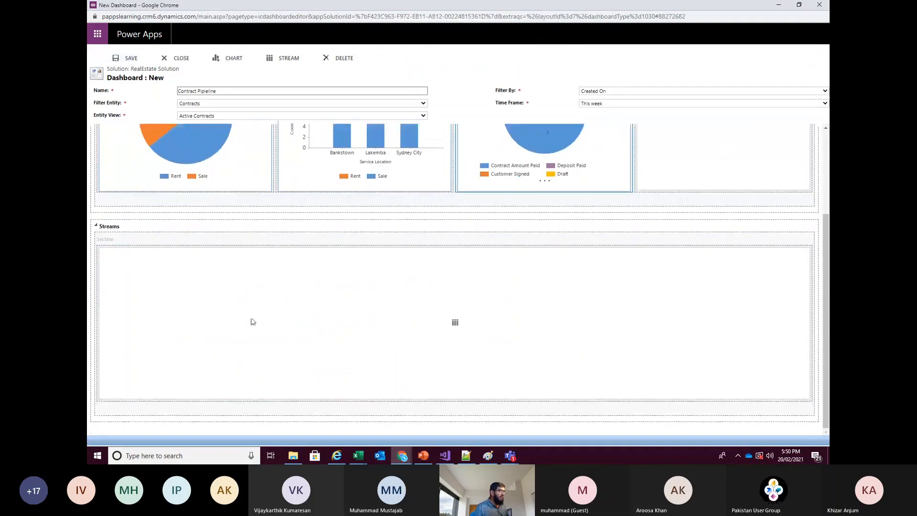
left_click(425, 322)
left_click(456, 326)
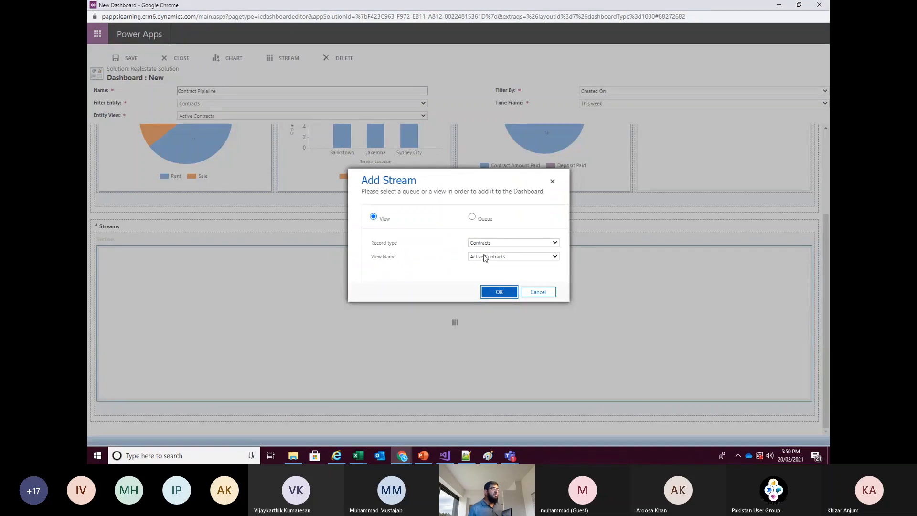
Step: Examine the Contracts views and the queue options offered as sources for the stream
left_click(484, 257)
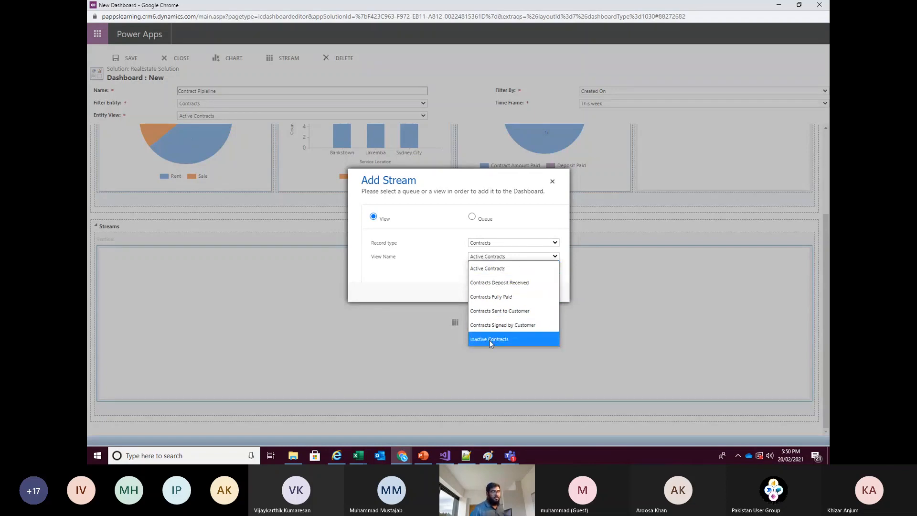
left_click(472, 217)
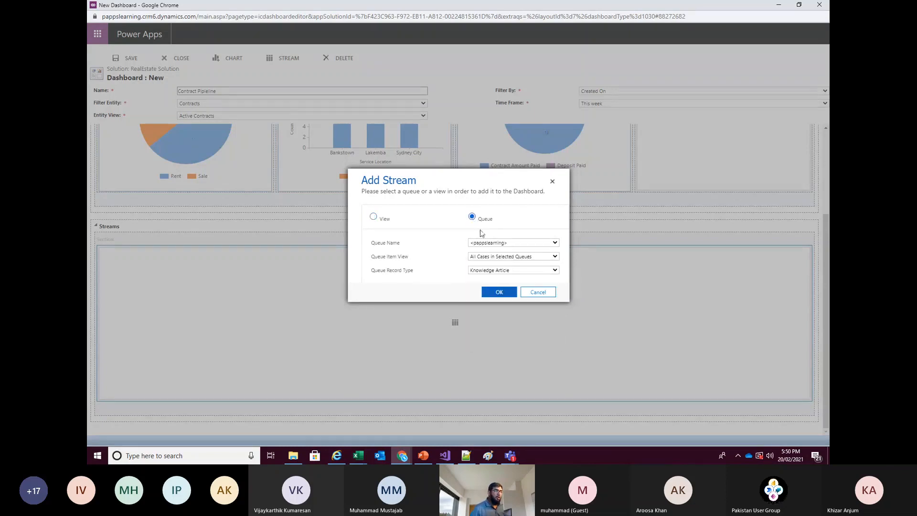
left_click(501, 256)
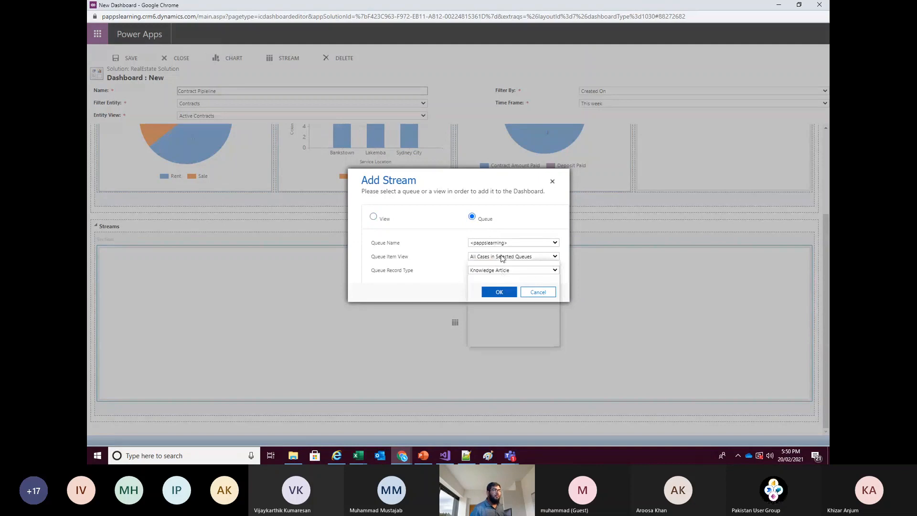
left_click(387, 221)
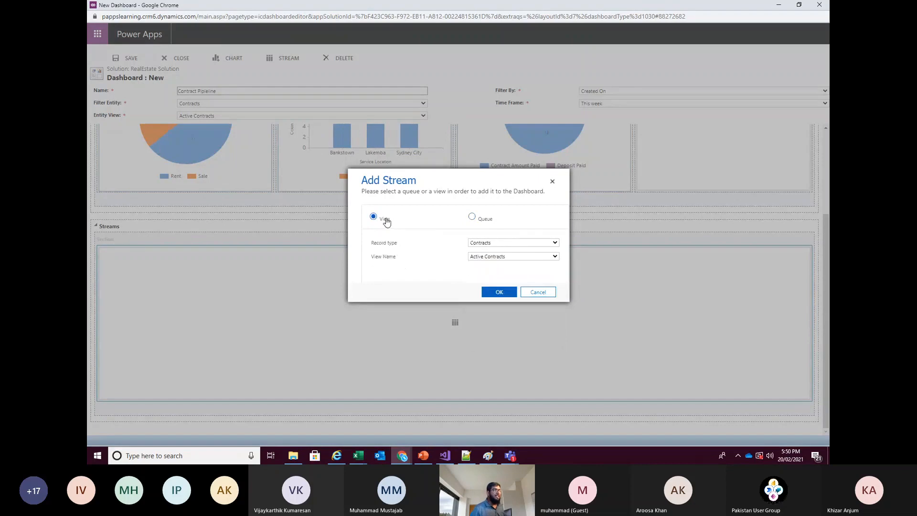
Step: Add the Contracts Sent to Customer view as the first stream of the dashboard
left_click(484, 258)
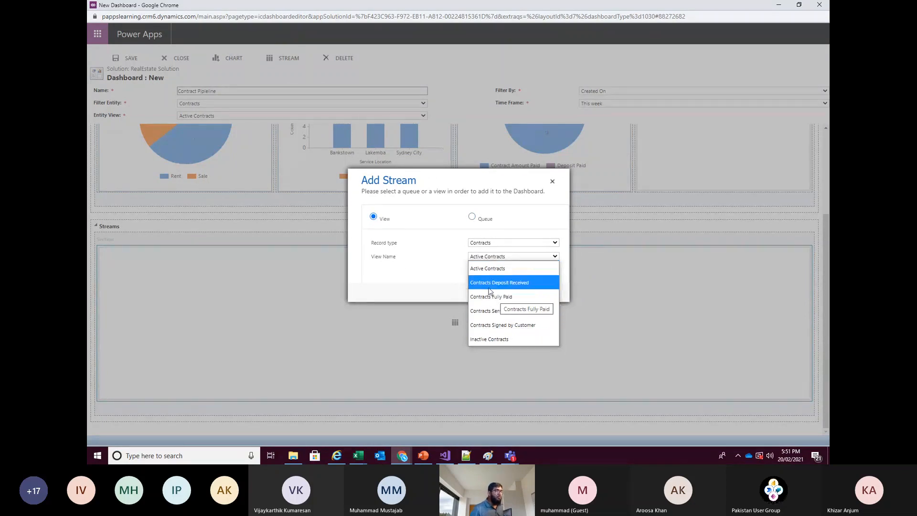
left_click(497, 310)
left_click(492, 292)
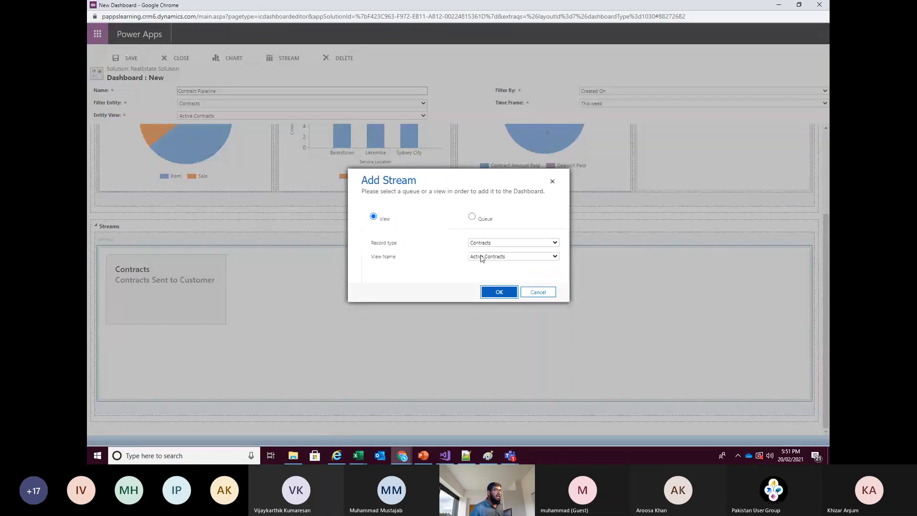
Step: Add two more Contracts streams based on the Contracts Signed by Customer and Contracts Deposit Received views
left_click(482, 256)
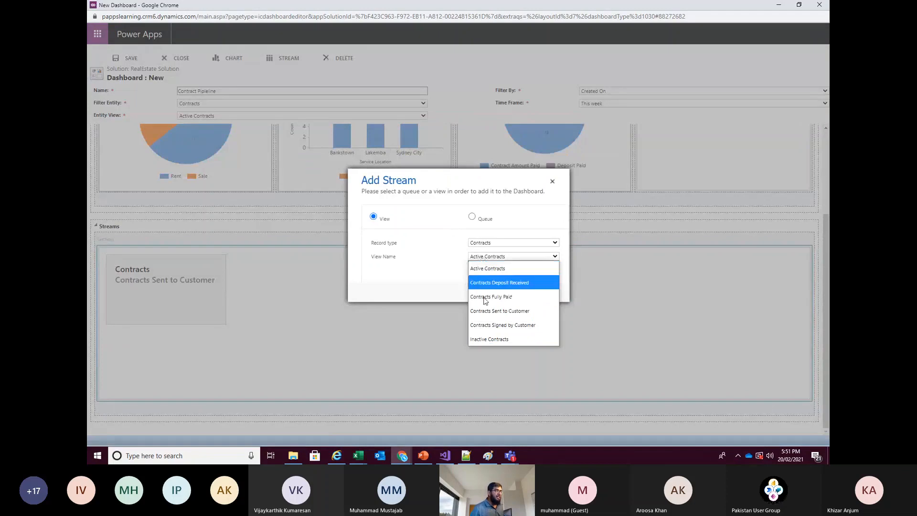
left_click(488, 323)
left_click(492, 291)
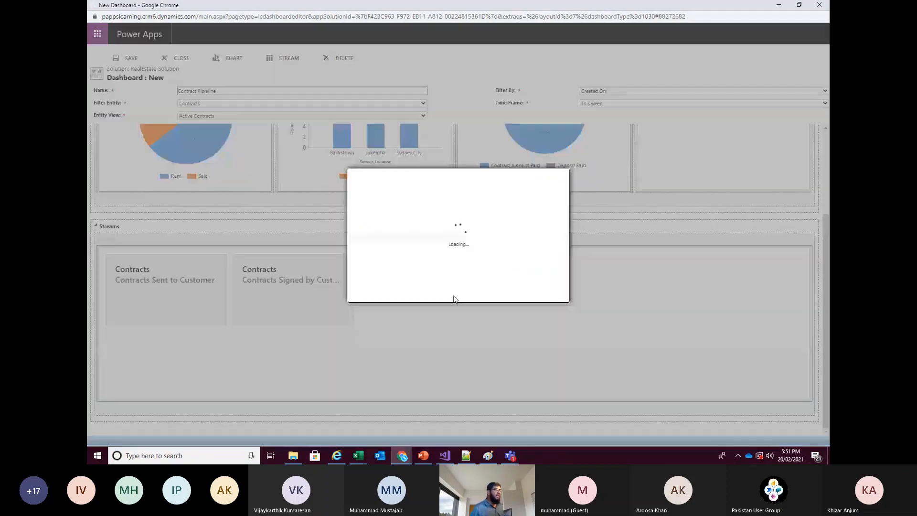
left_click(525, 257)
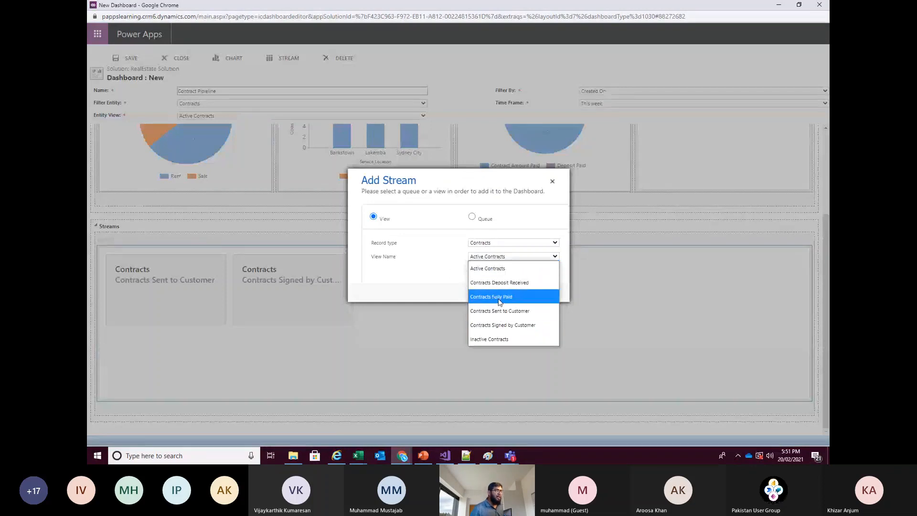
left_click(500, 283)
left_click(499, 294)
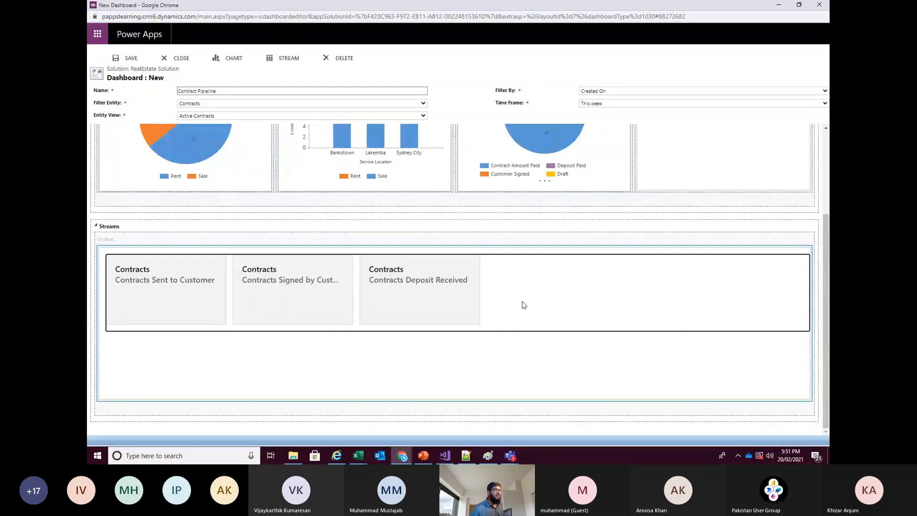
Step: Add the Contracts Fully Paid view as the fourth stream, and save and close the dashboard
double_click(523, 305)
left_click(480, 256)
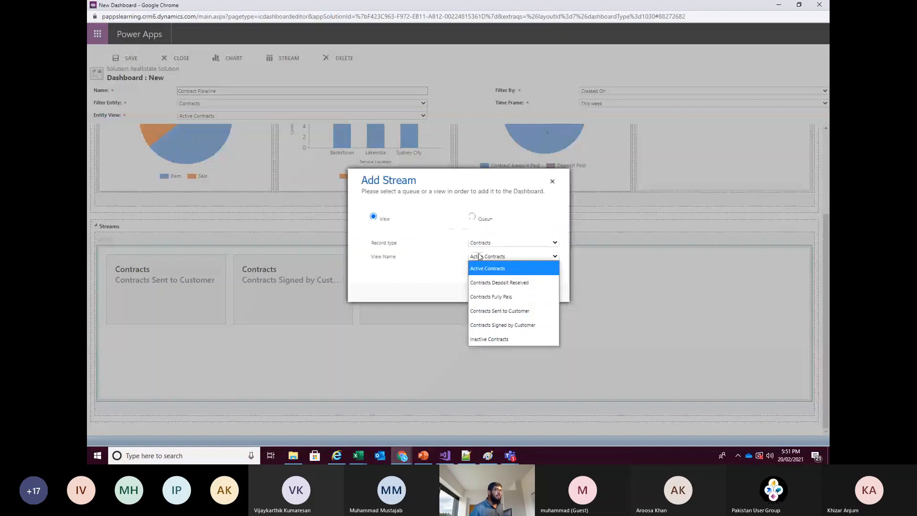
left_click(496, 297)
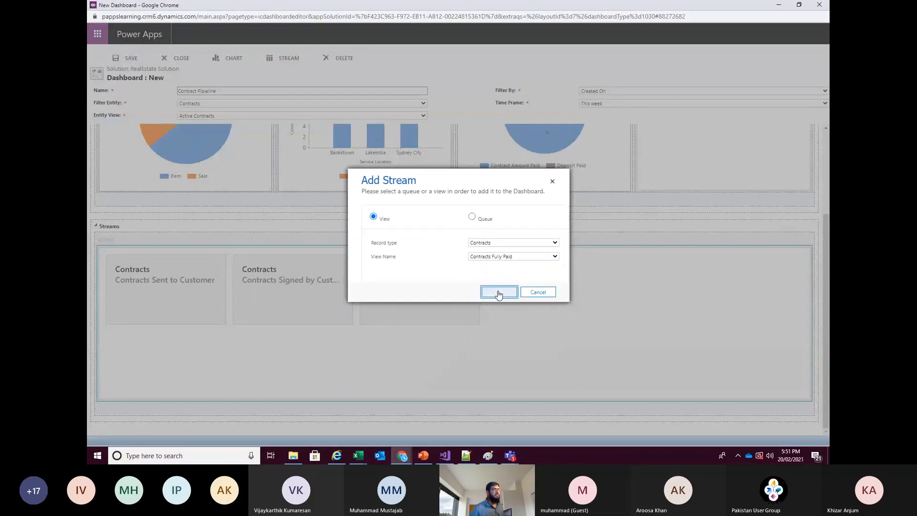
left_click(500, 294)
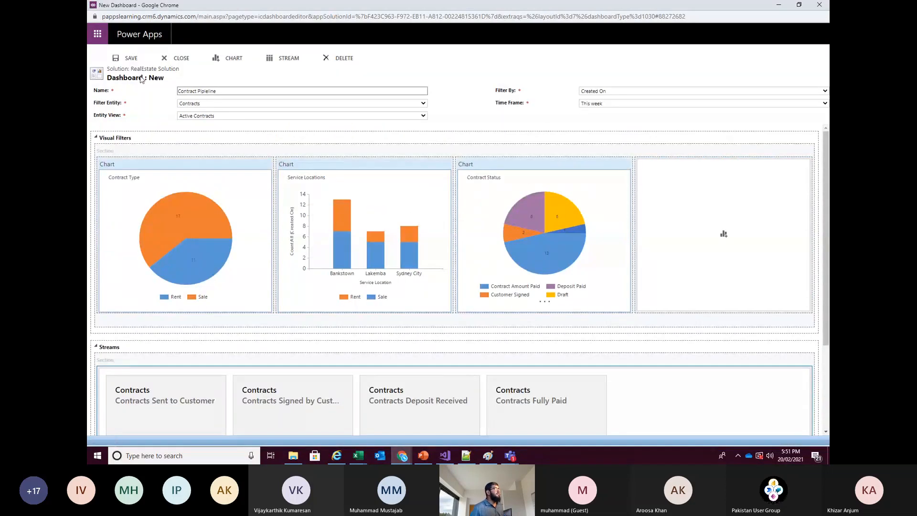
left_click(129, 59)
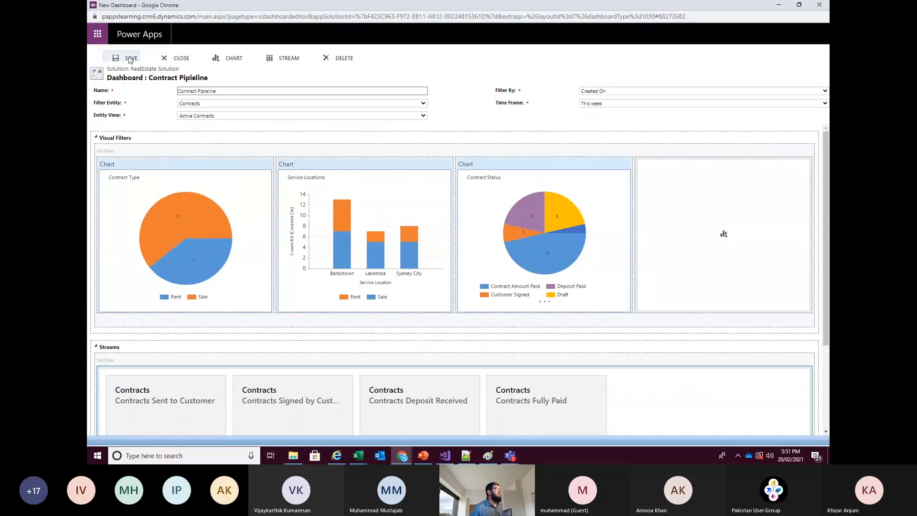
left_click(179, 58)
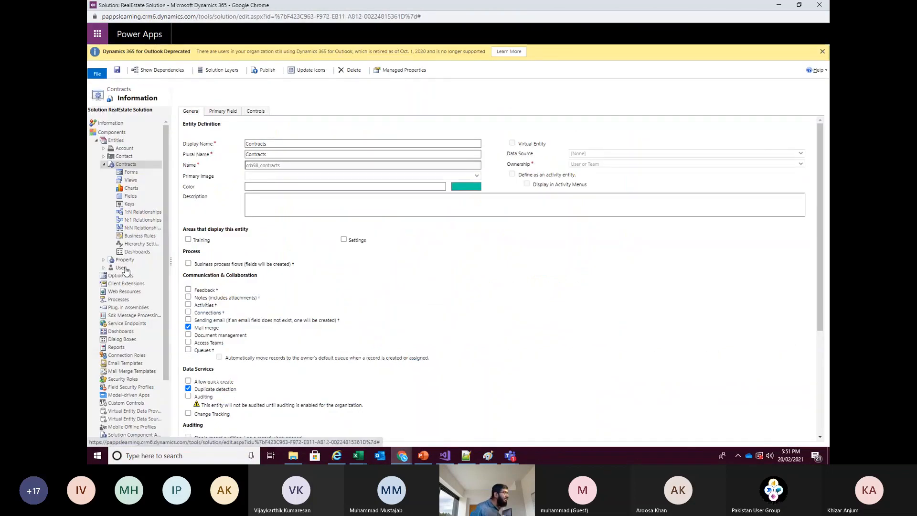
Step: Reopen the Contract Pipleline dashboard from the solution's dashboards list in a maximized editor window
scroll(128, 287, "down", 2)
left_click(126, 287)
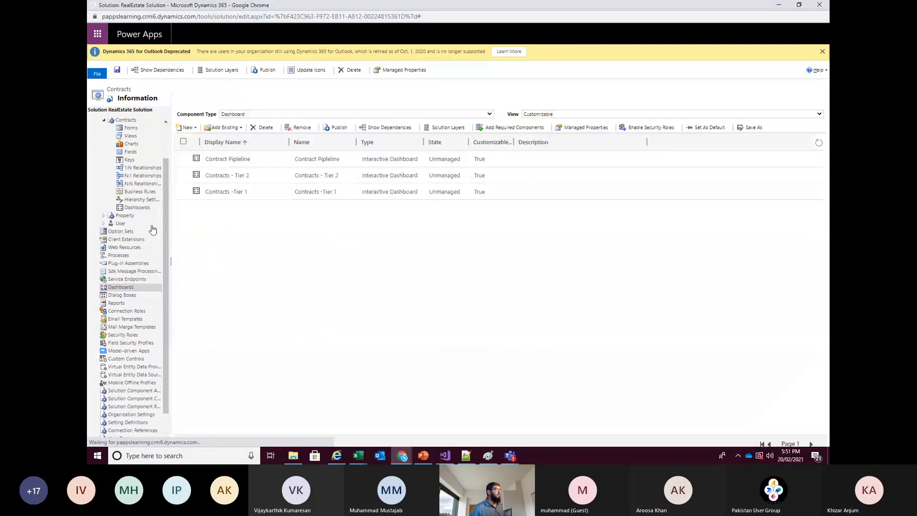
left_click(234, 160)
double_click(454, 22)
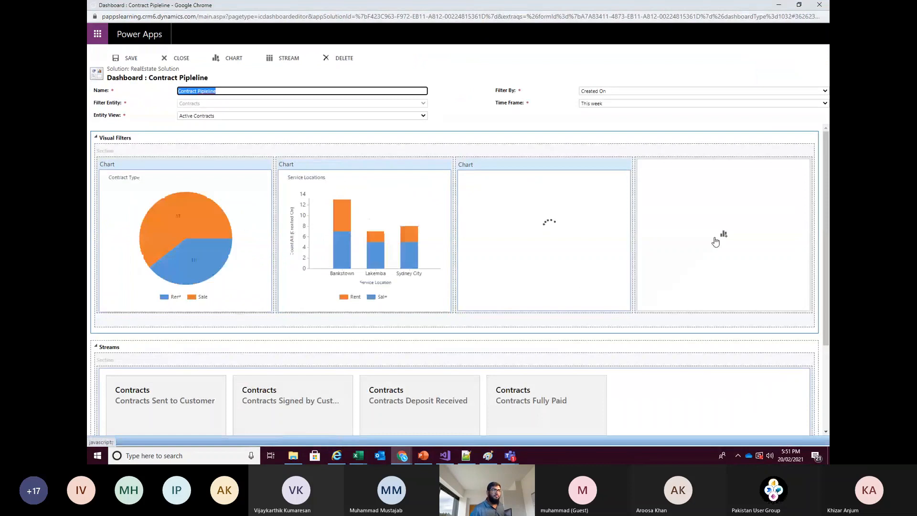
Step: Add the New Dwelling Type chart to the fourth visual filter slot, and save and close the dashboard
left_click(715, 240)
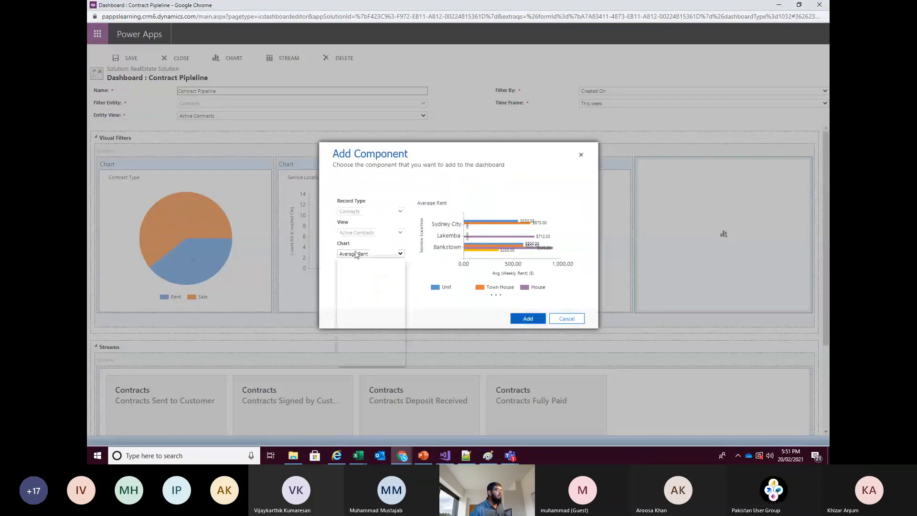
left_click(358, 253)
left_click(363, 342)
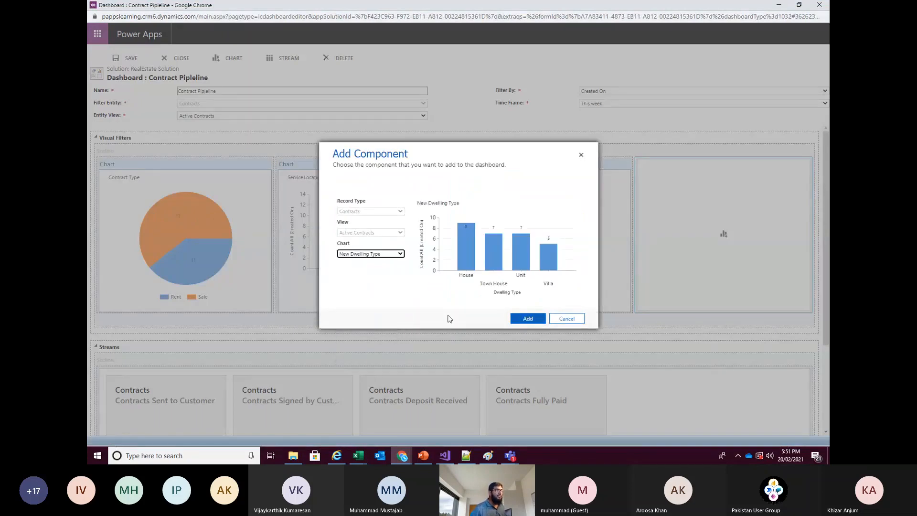
left_click(528, 318)
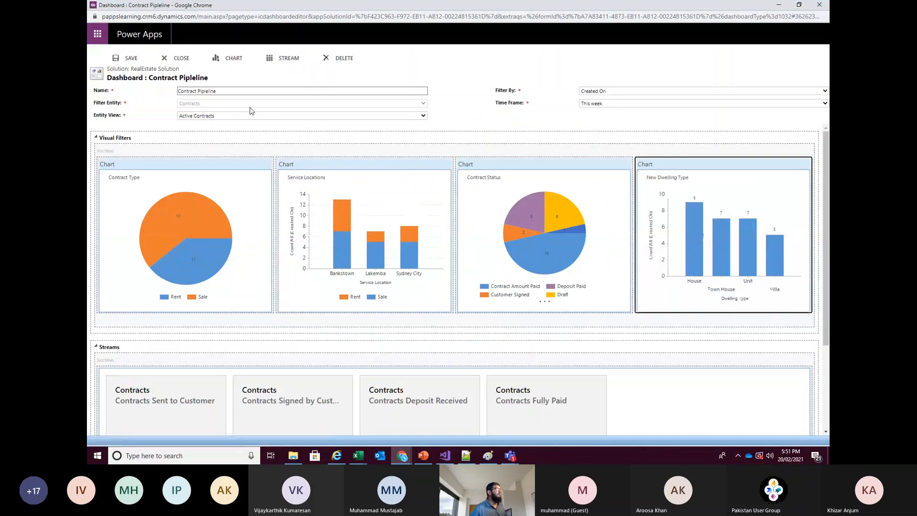
left_click(127, 59)
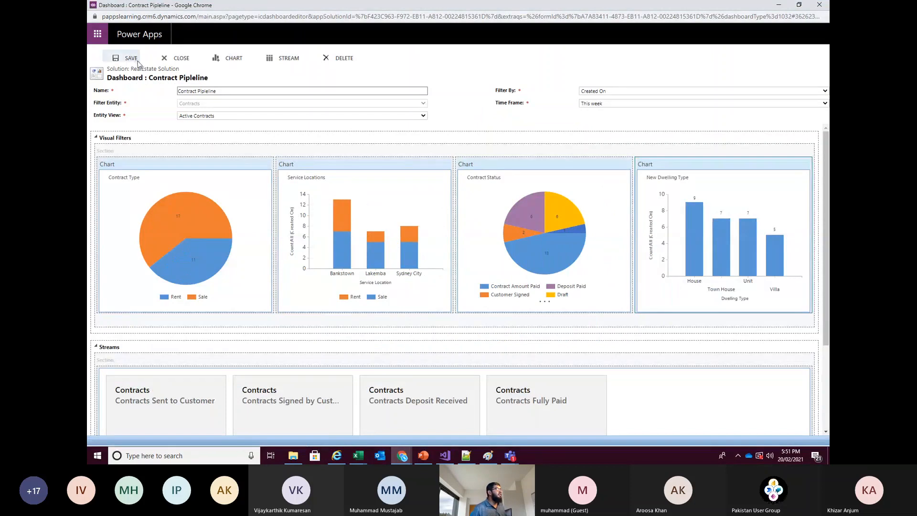
left_click(184, 60)
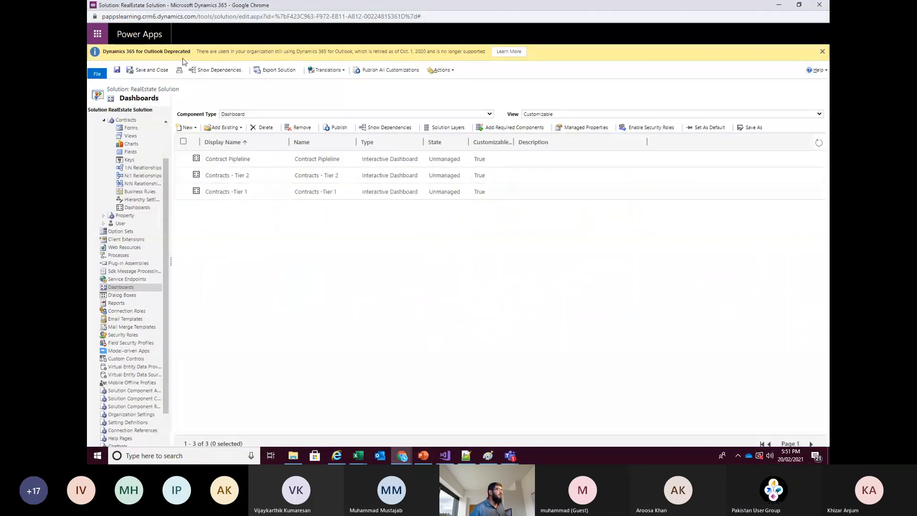
Step: Publish the Contract Pipleline dashboard from the solution's dashboards list and switch to the All Solutions browser window
left_click(267, 157)
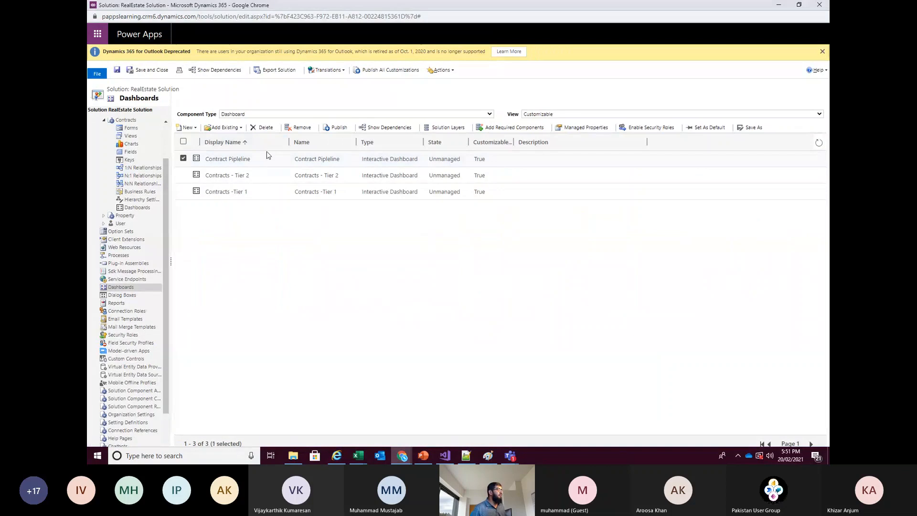
left_click(337, 127)
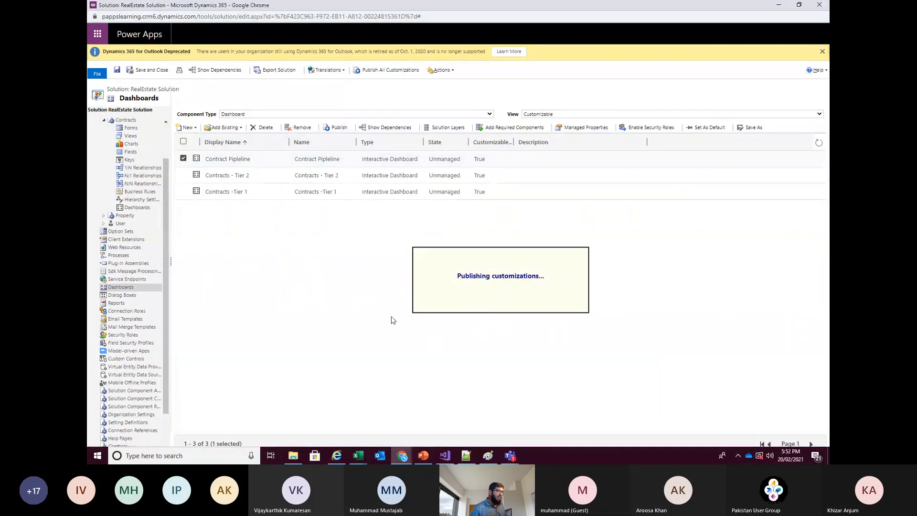
mouse_move(402, 456)
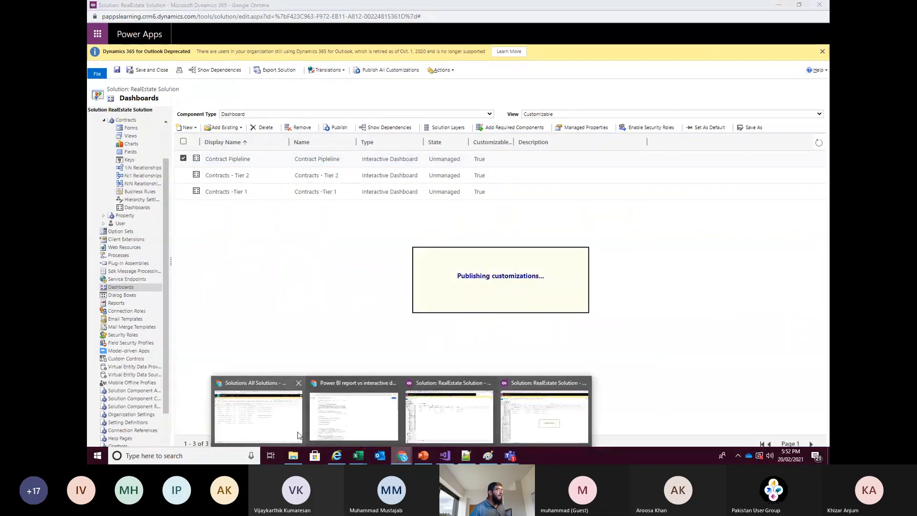
left_click(297, 435)
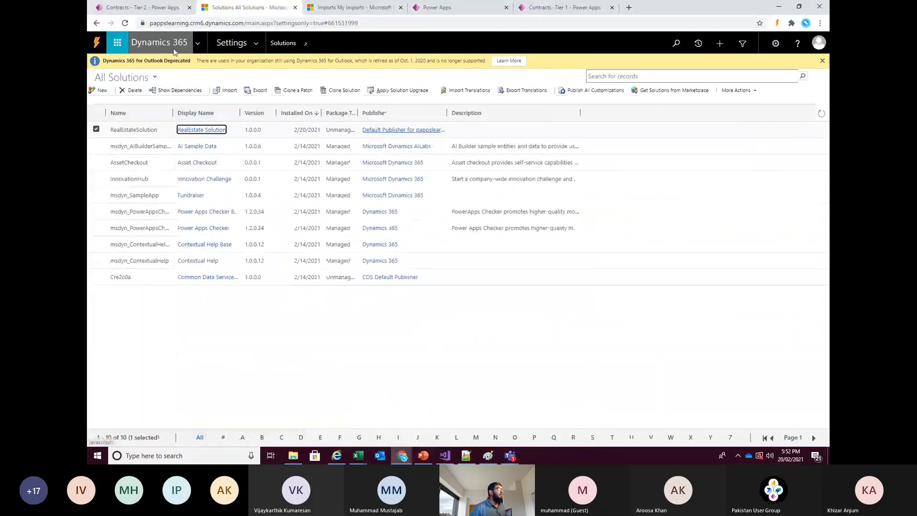
Step: Open the XYZ Real Estate app for editing in App Designer and display its Dashboards component selection
left_click(151, 9)
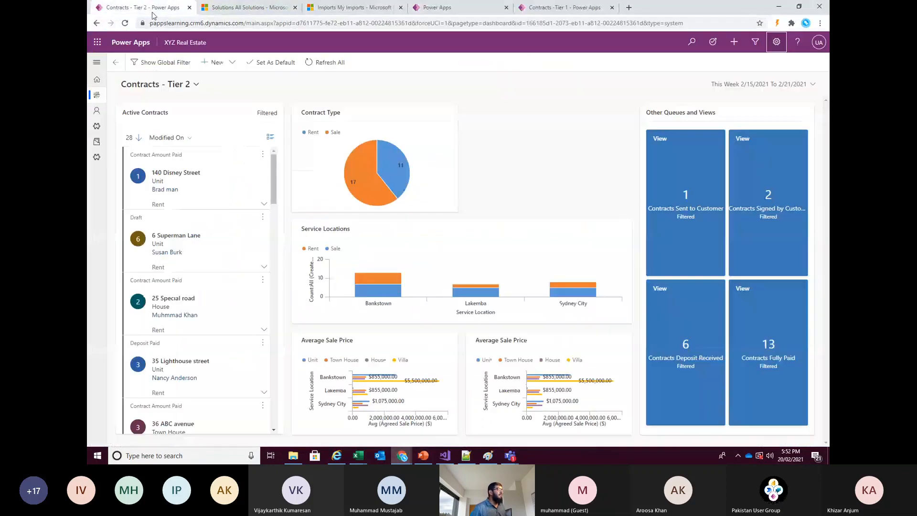
left_click(461, 9)
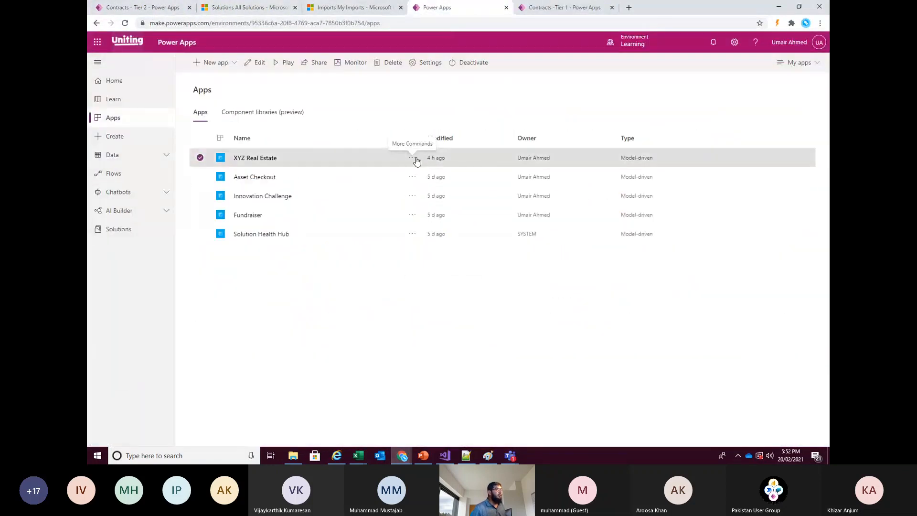
left_click(413, 158)
left_click(419, 171)
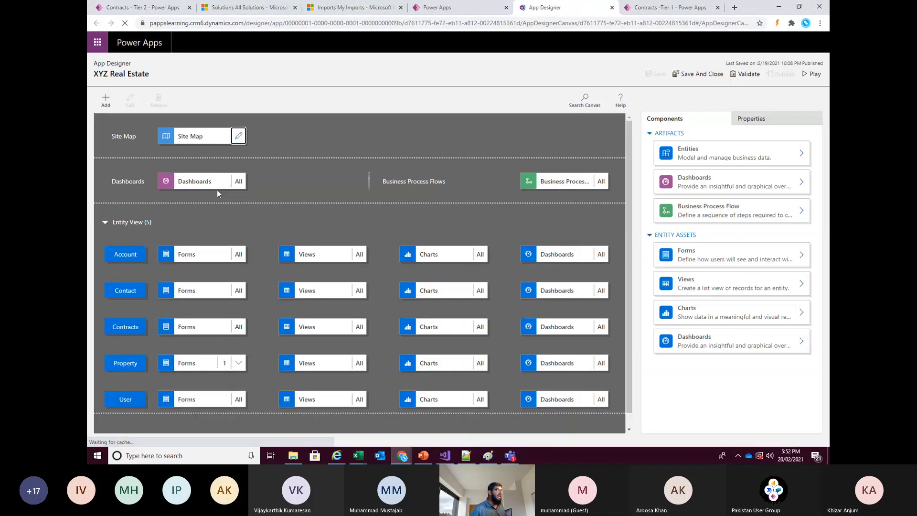
left_click(200, 181)
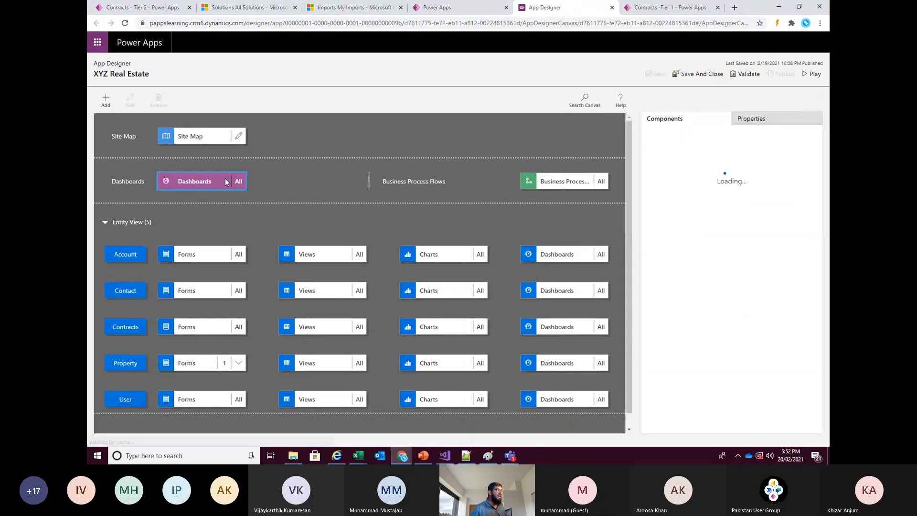
Step: Look for Contract Pipleline in the dashboard selector of the running XYZ Real Estate app, before and after reloading the page
left_click(162, 8)
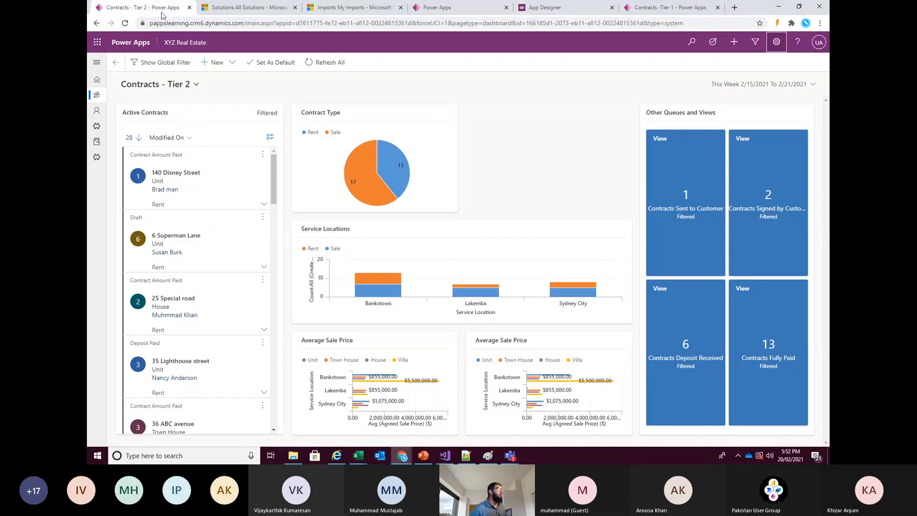
left_click(97, 63)
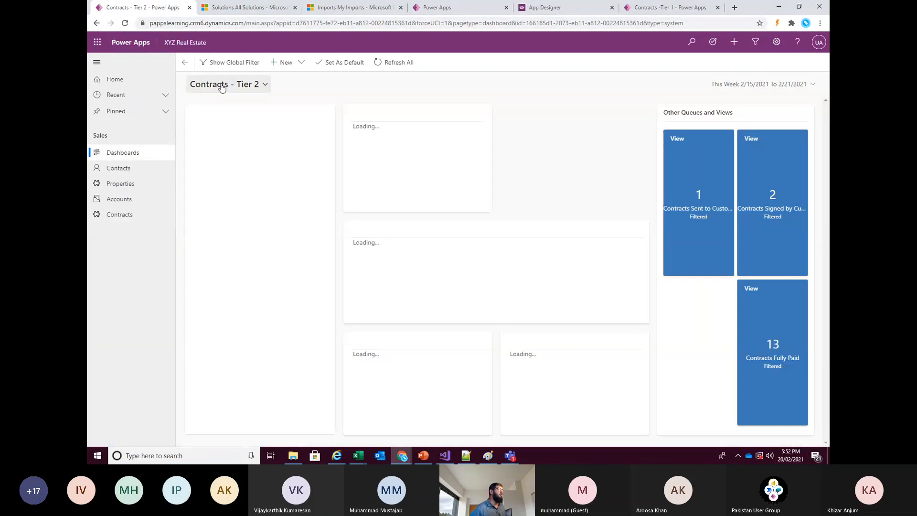
left_click(222, 86)
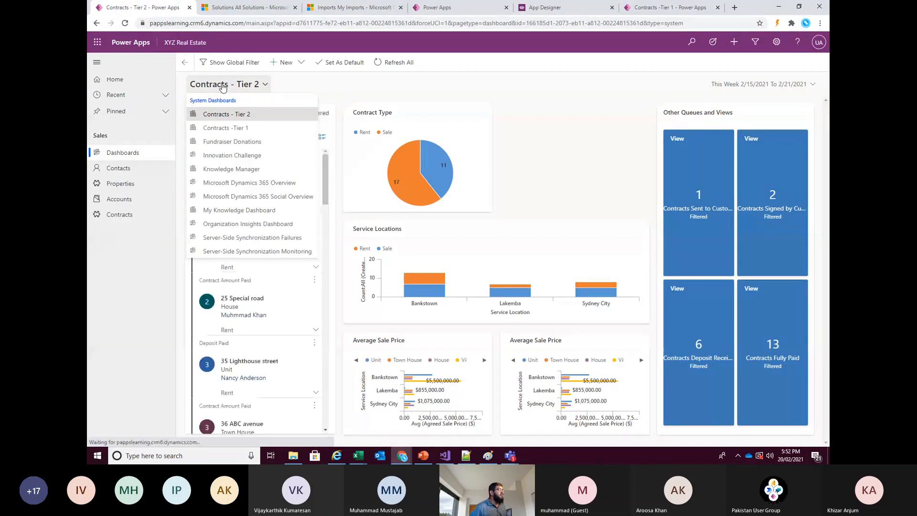
left_click(105, 285)
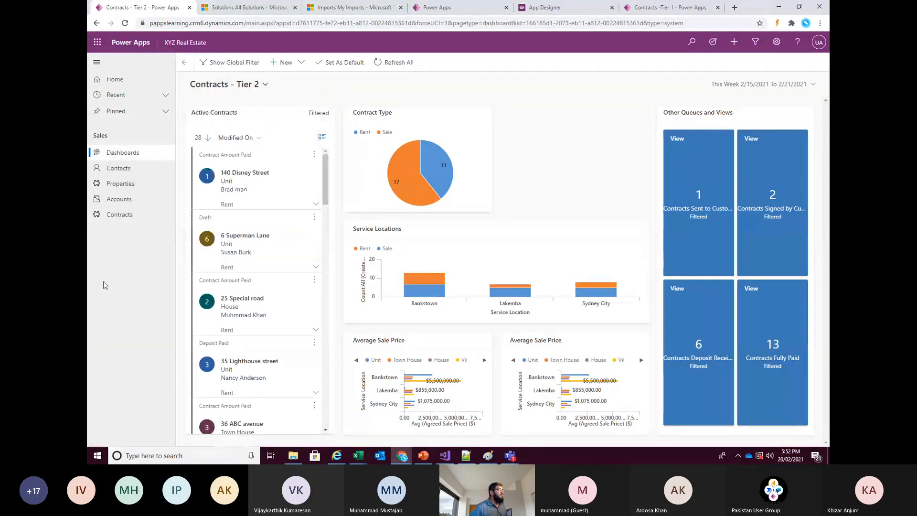
key("F5")
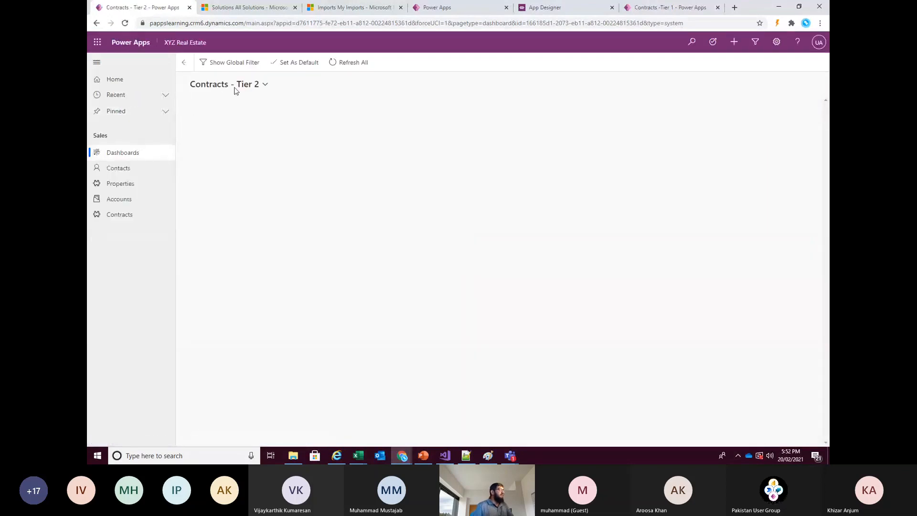
left_click(236, 89)
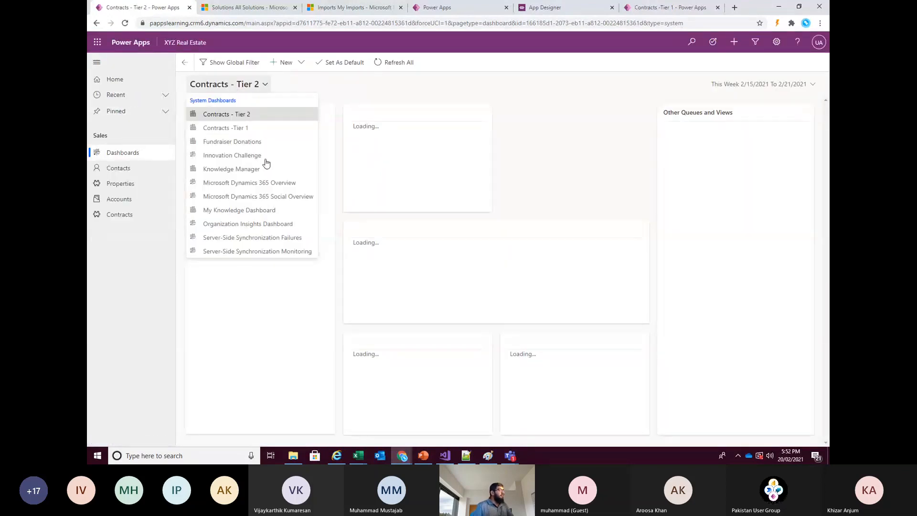
left_click(322, 95)
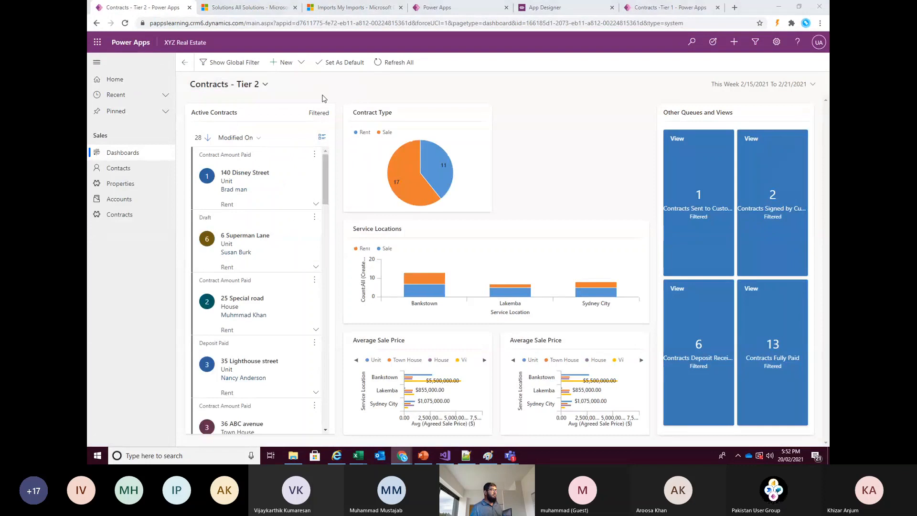
Step: Publish all customizations from the RealEstate Solution window showing the Contracts forms, and minimize that window
key("alt+Tab")
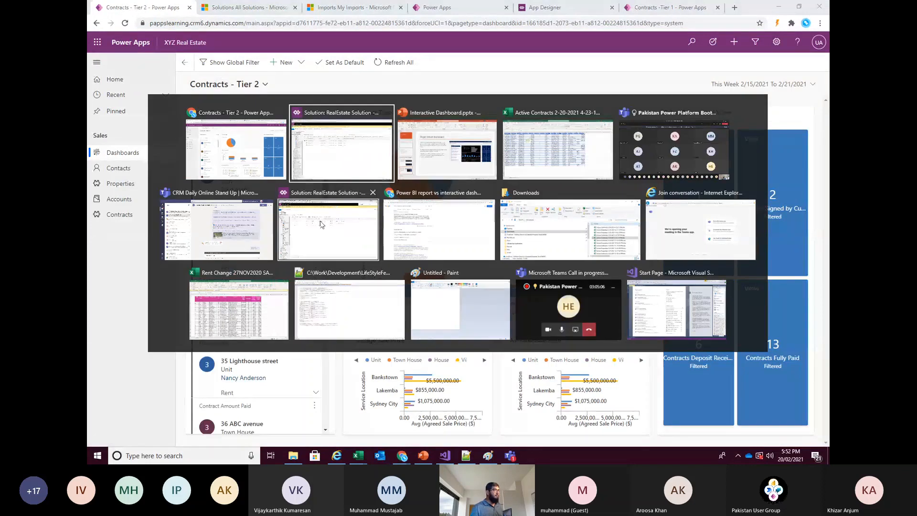
left_click(307, 258)
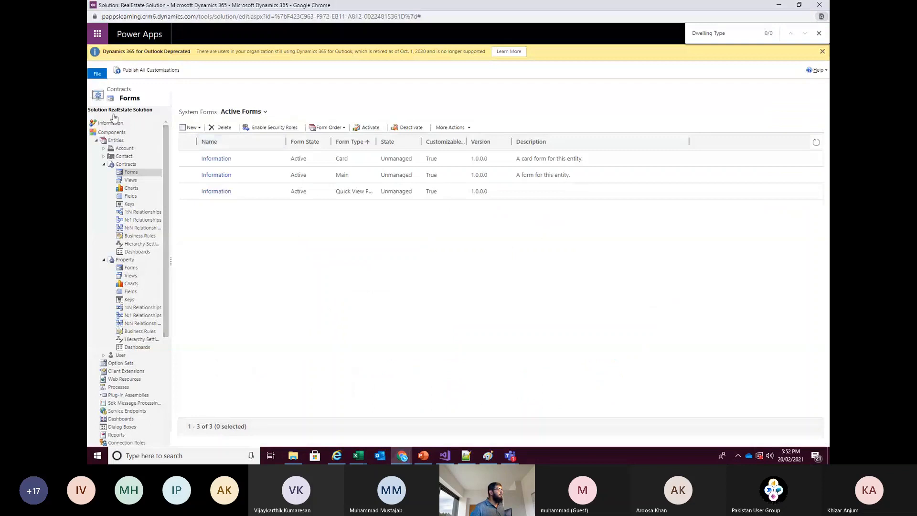
left_click(146, 70)
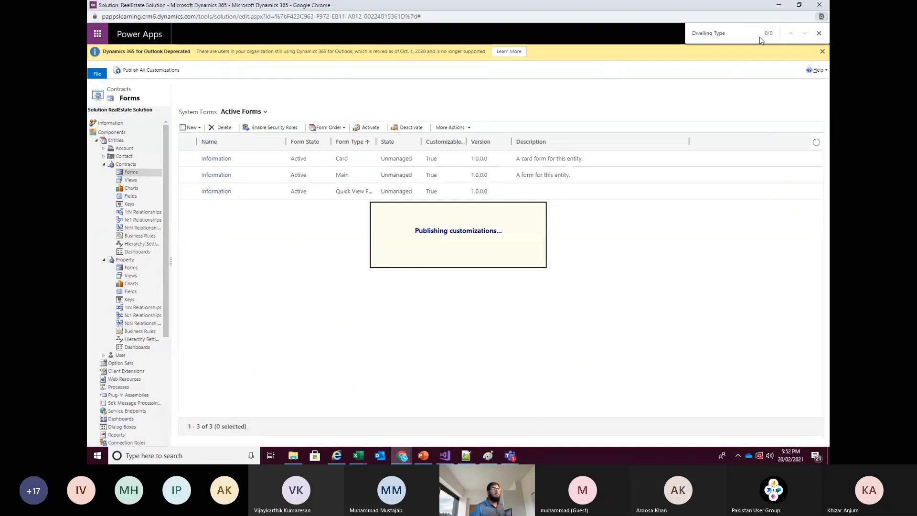
left_click(777, 7)
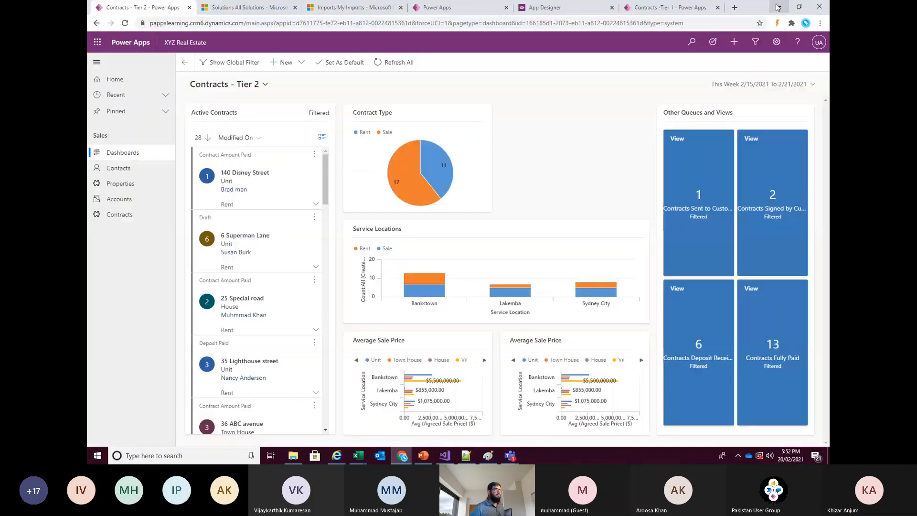
Step: Check the solution's dashboards window and examine the interactive dashboards included in the app in App Designer
left_click(402, 455)
left_click(580, 402)
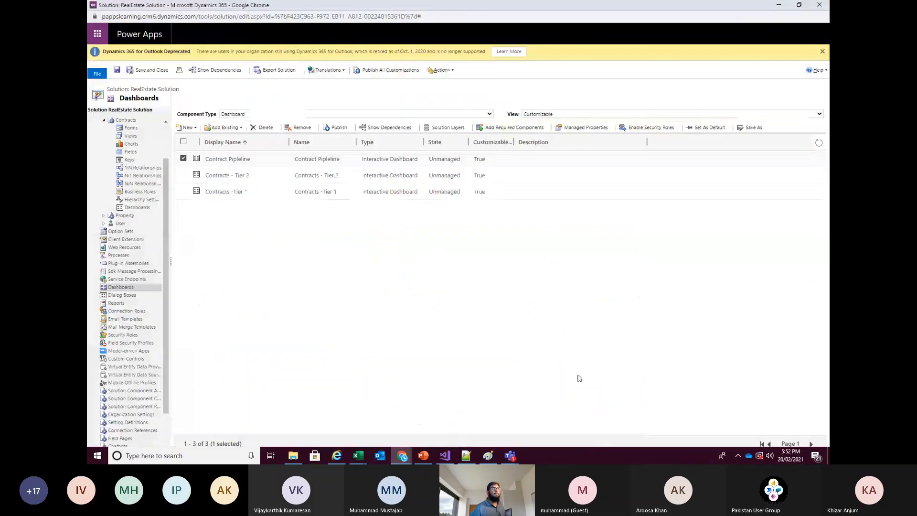
left_click(778, 5)
left_click(666, 7)
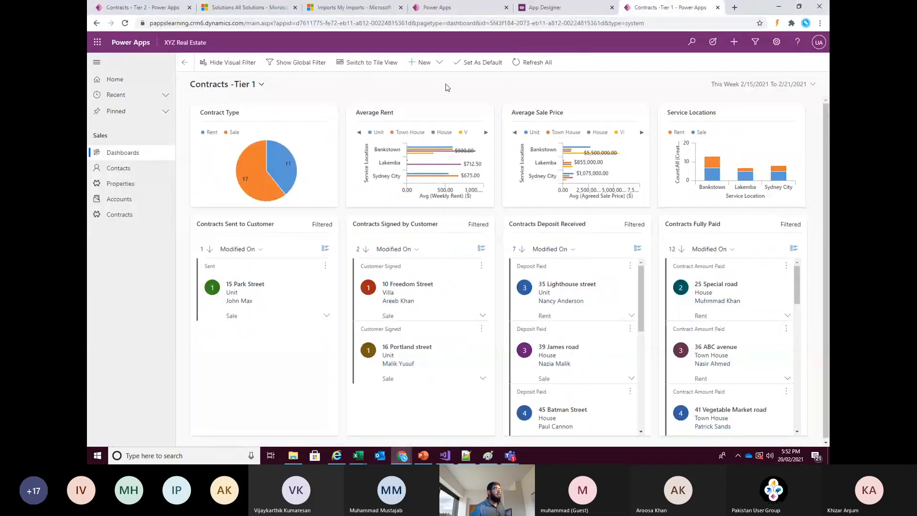
left_click(549, 7)
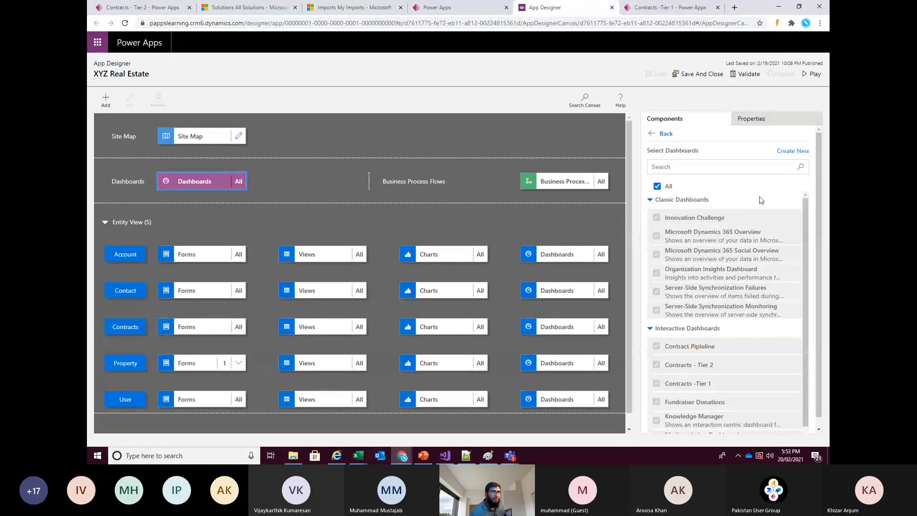
scroll(679, 293, "down", 1)
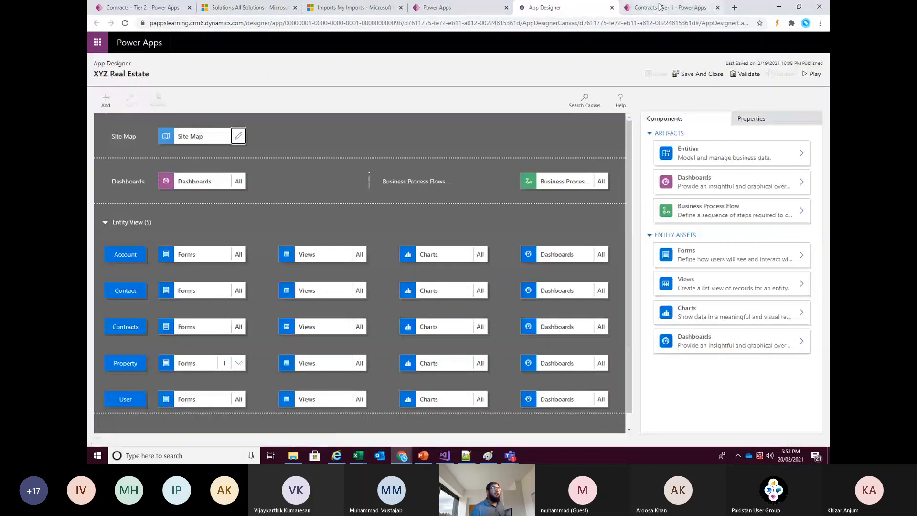
Step: Reload the app page showing Contracts -Tier 1, switch to the Contract Pipleline dashboard, and show its visual filter
left_click(660, 7)
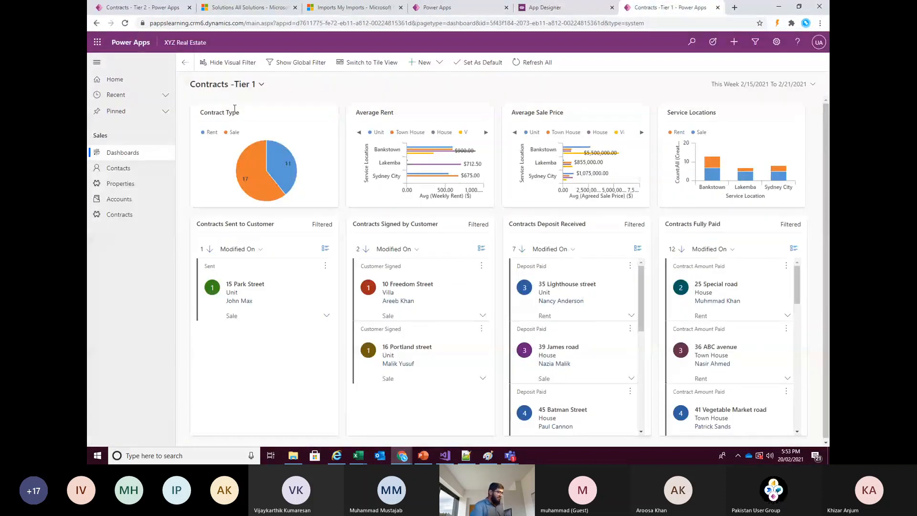
key("F5")
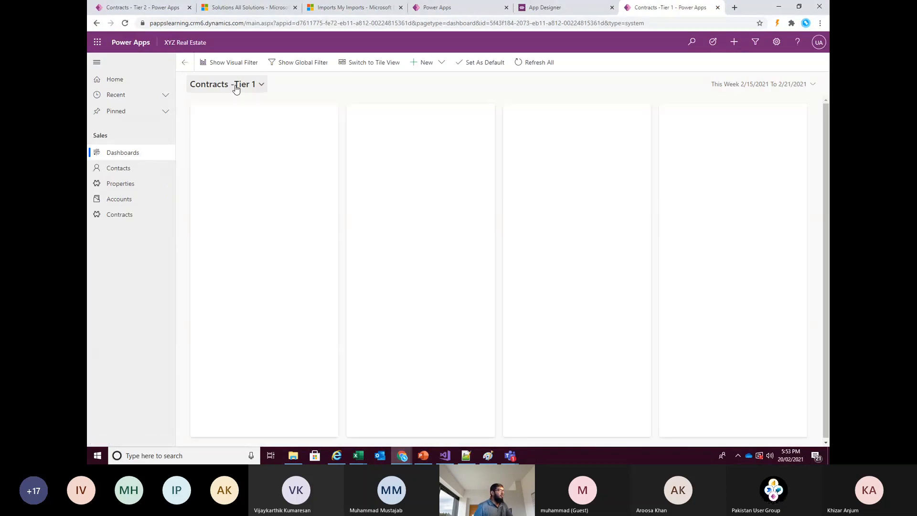
left_click(236, 89)
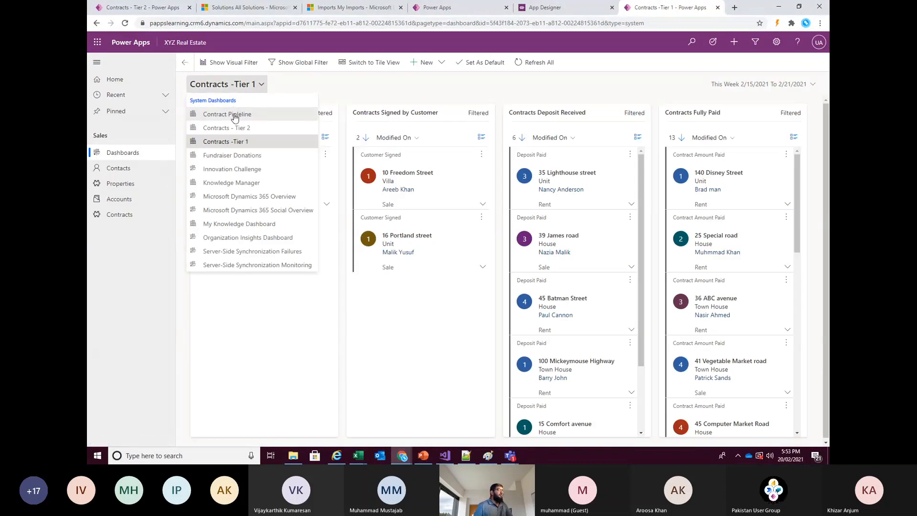
left_click(235, 114)
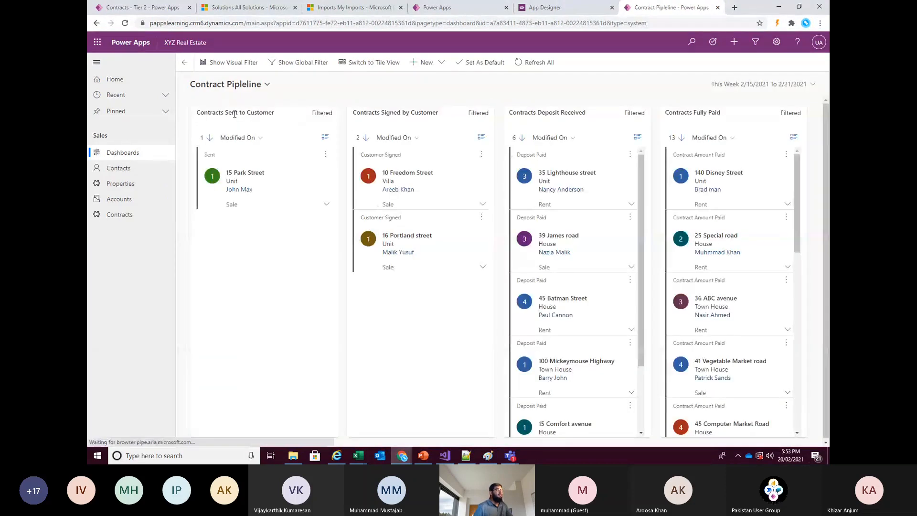
left_click(235, 65)
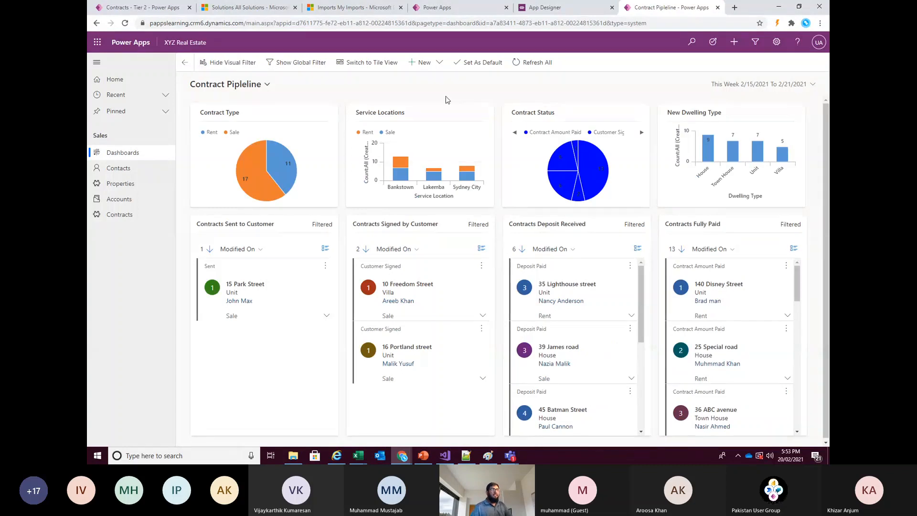
Step: Filter the Contract Pipleline dashboard by a custom time frame from 2/16/2021 to 2/18/2021
left_click(784, 84)
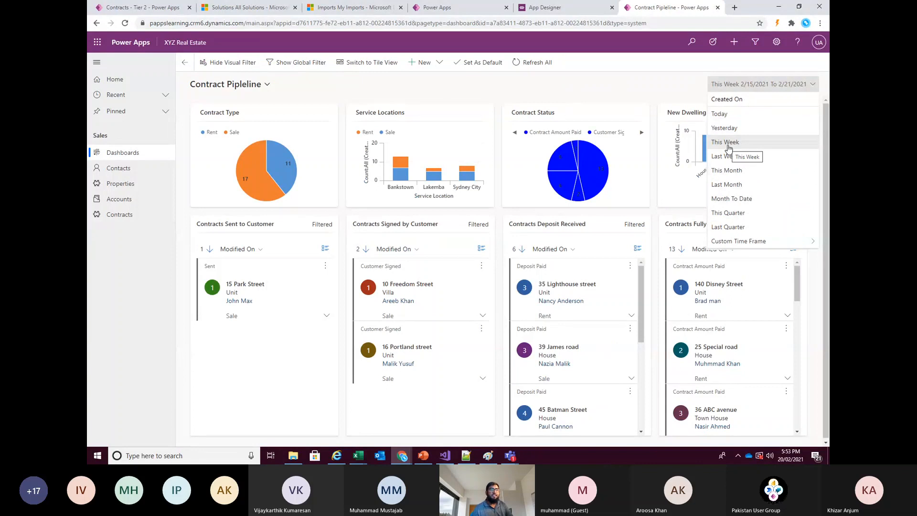
left_click(735, 241)
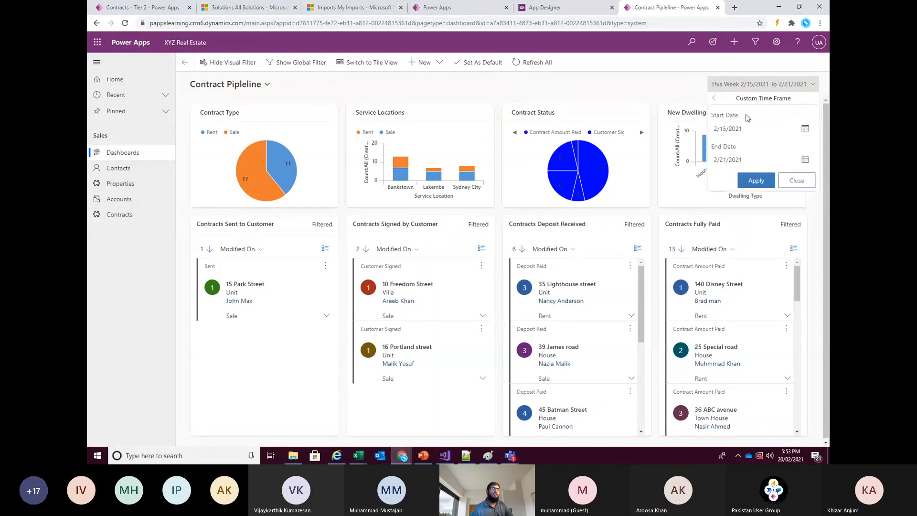
left_click(804, 128)
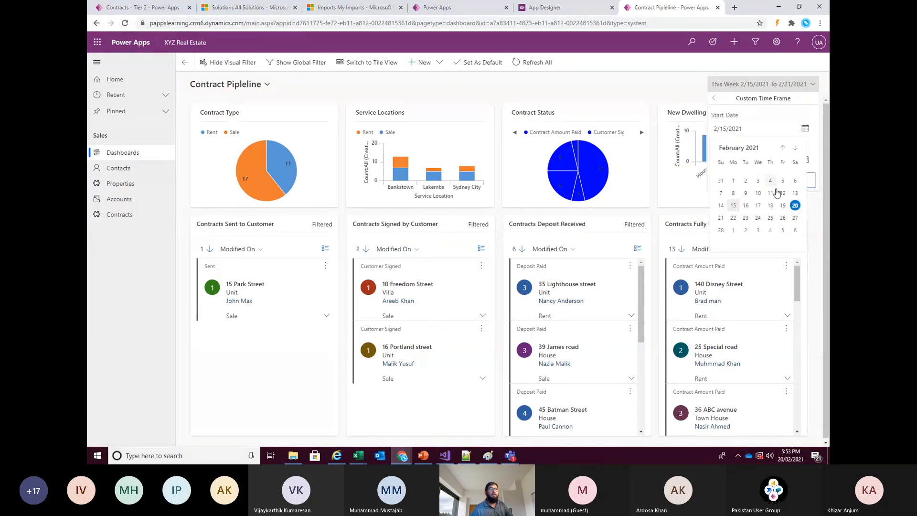
left_click(746, 205)
left_click(805, 159)
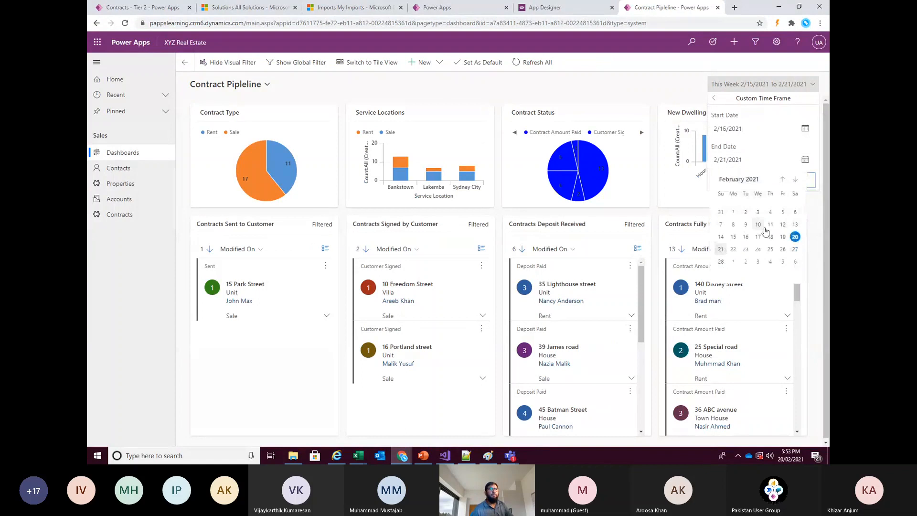
left_click(769, 236)
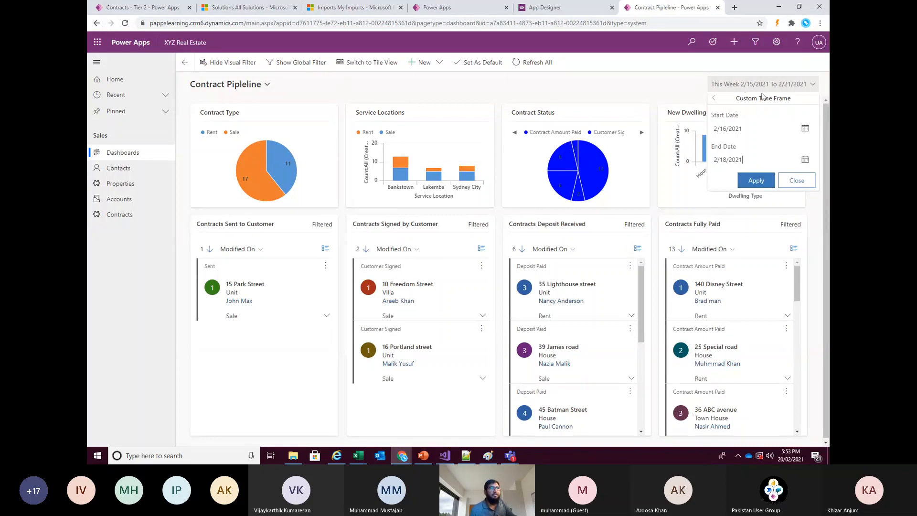
left_click(754, 181)
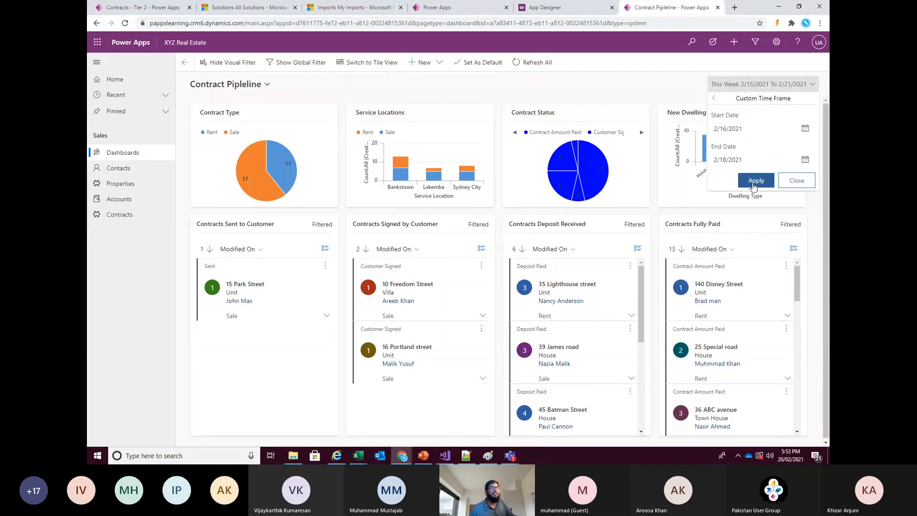
left_click(807, 85)
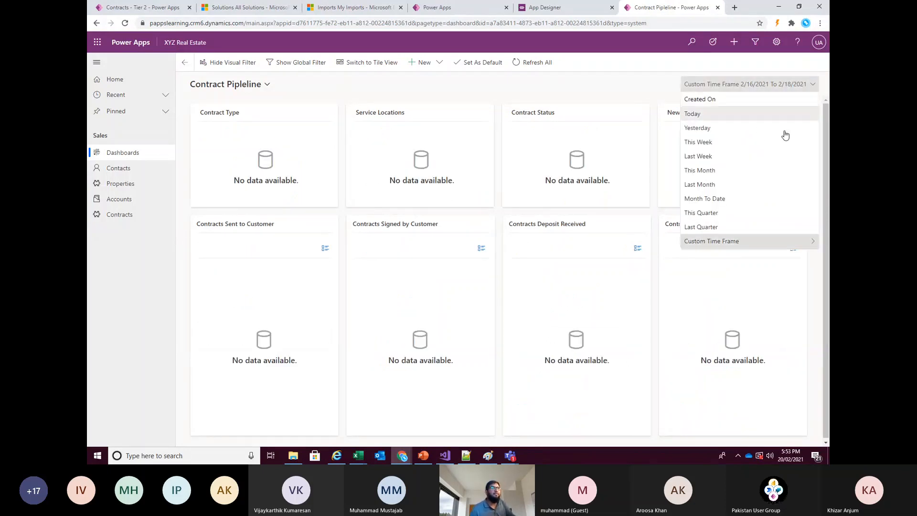
left_click(706, 142)
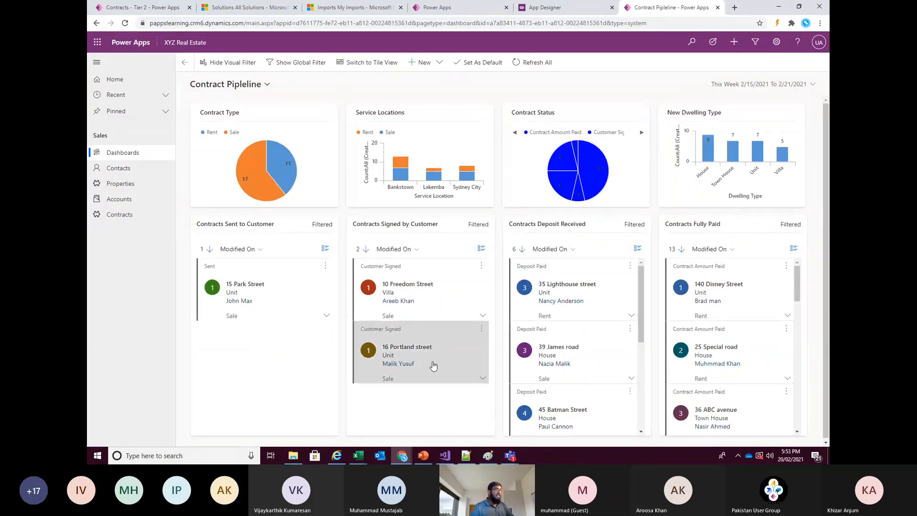
left_click(482, 315)
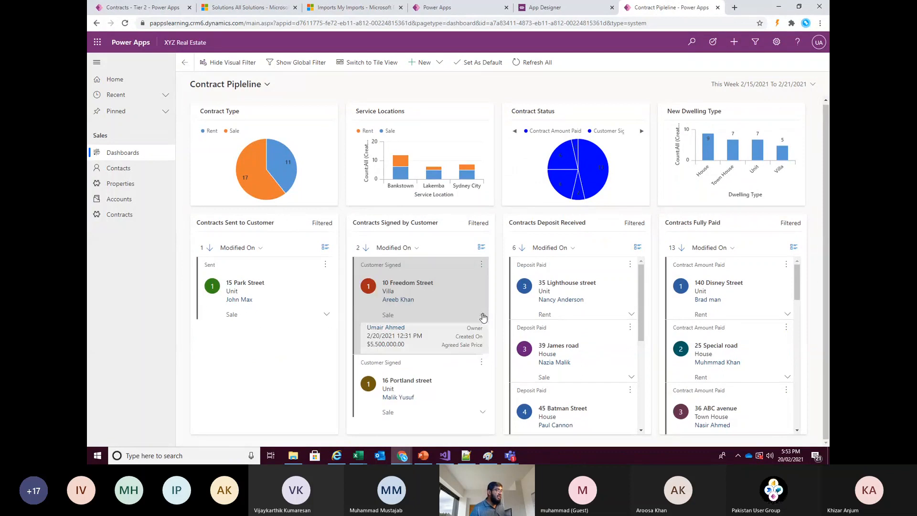
Step: Open the Contracts entity's Card form from the RealEstate Solution window and examine its header, details and footer sections
key("alt+Tab")
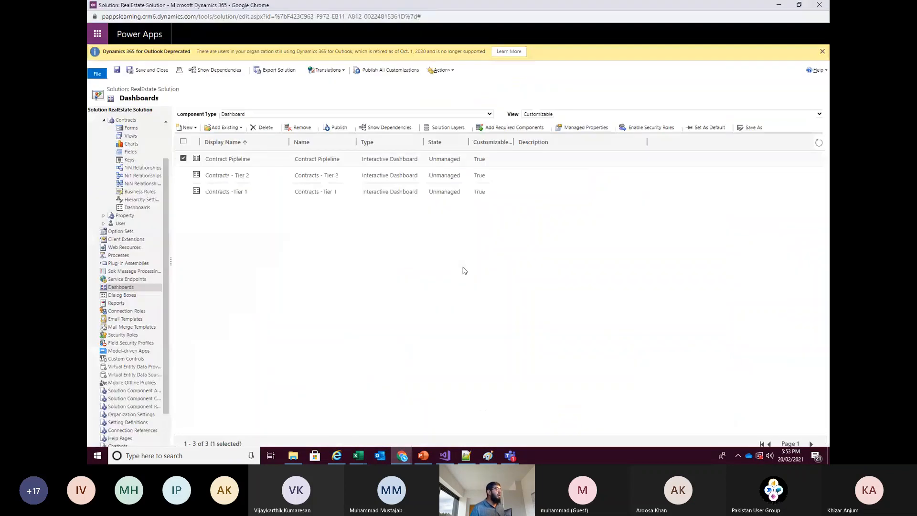
left_click(125, 129)
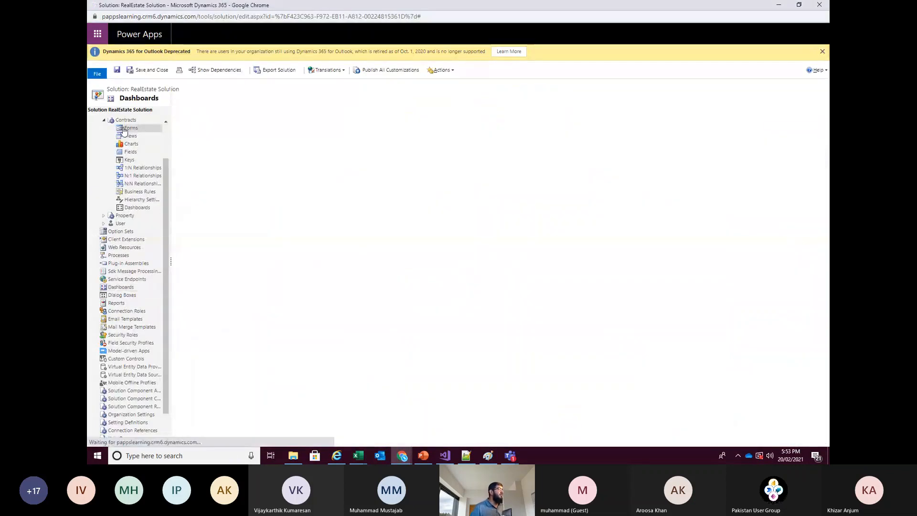
left_click(219, 158)
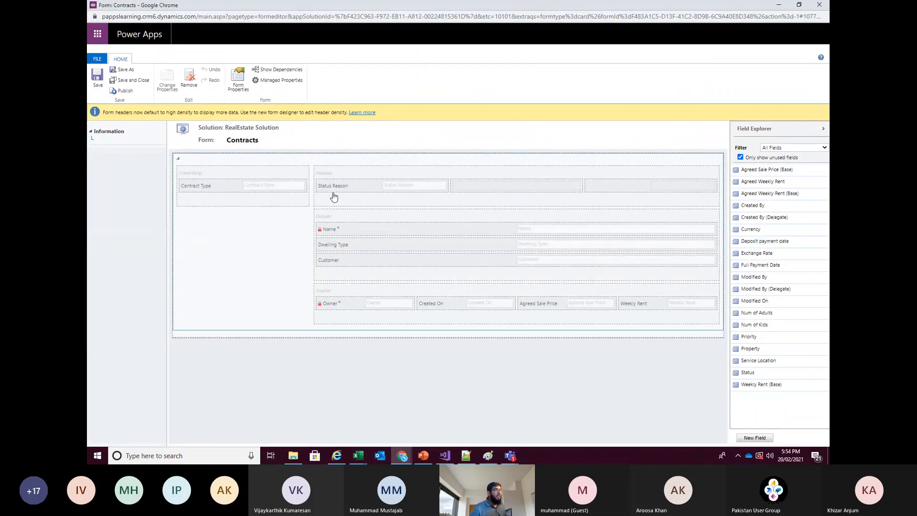
left_click(338, 206)
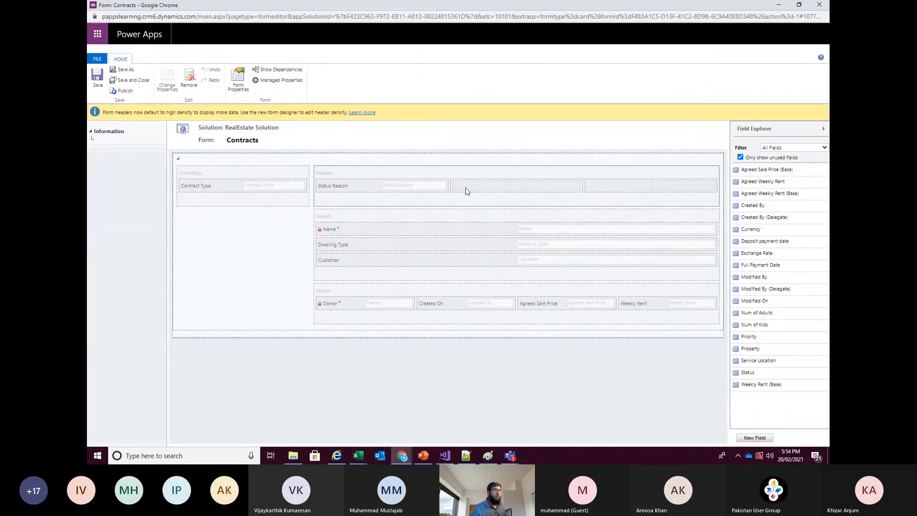
left_click(373, 222)
left_click(373, 297)
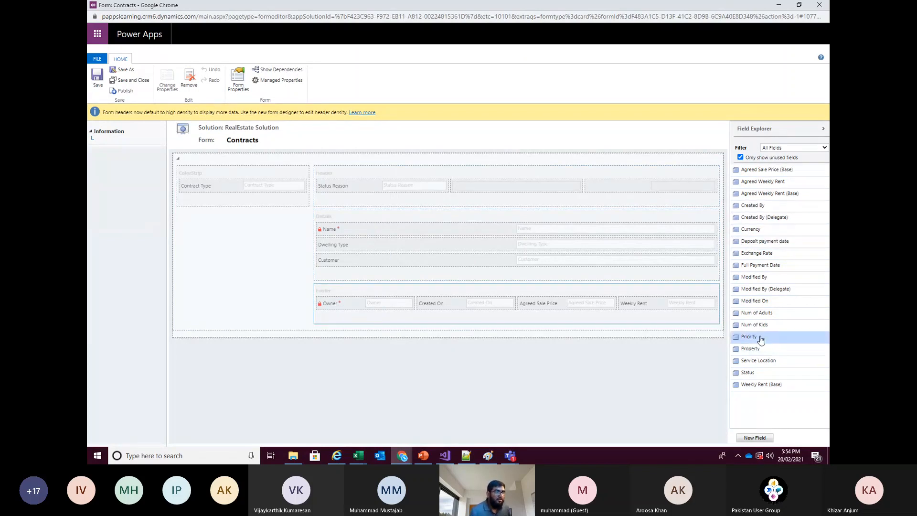
Step: Add the Priority field below Name in the card form's Details section, and publish the form
left_click_drag(773, 337, 448, 247)
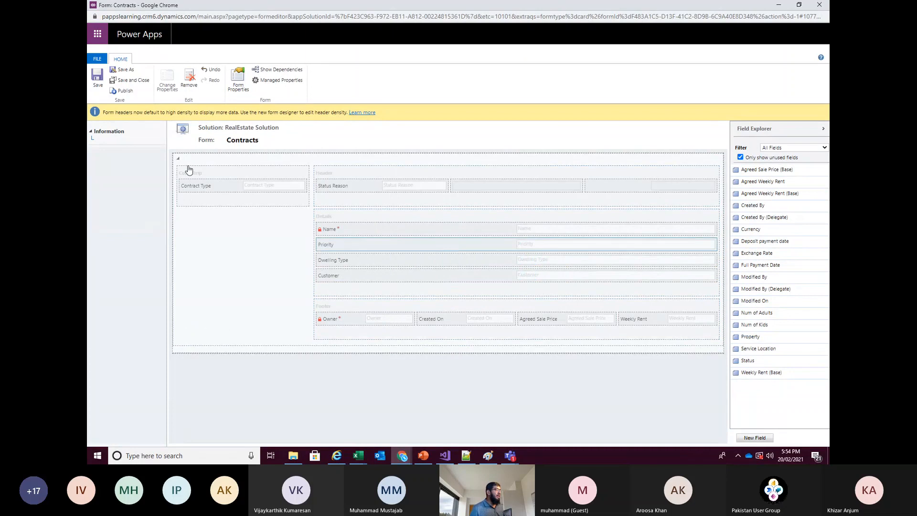
left_click(204, 192)
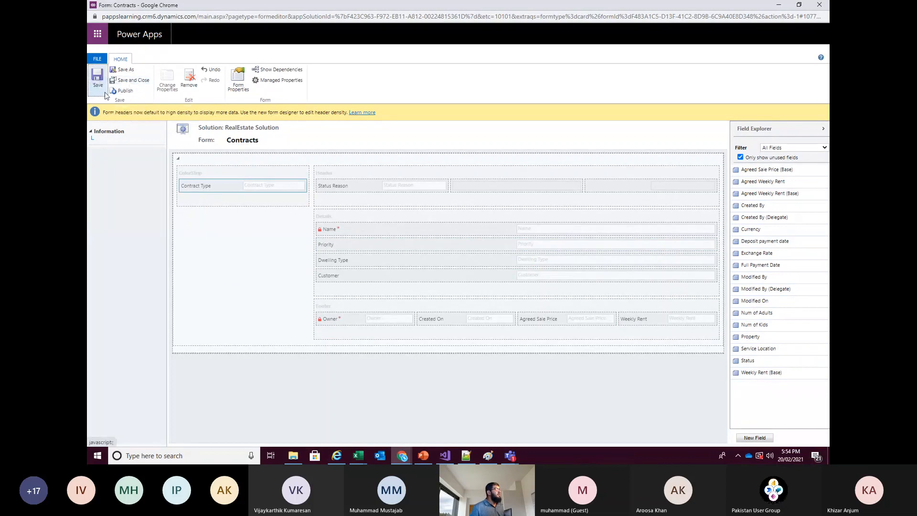
left_click(123, 90)
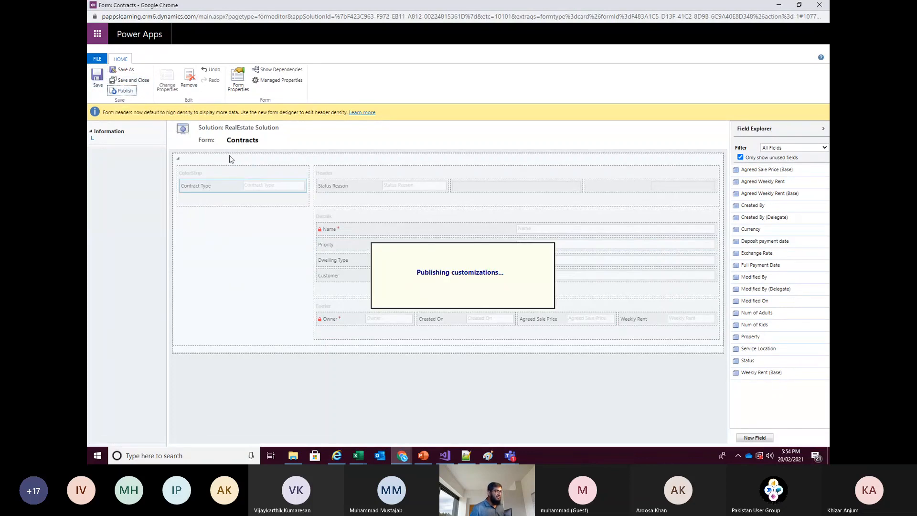
Step: Return to the Contract Pipleline dashboard, expand the 35 Lighthouse street contract card, and check the global filter's saved and custom filter groups
mouse_move(404, 457)
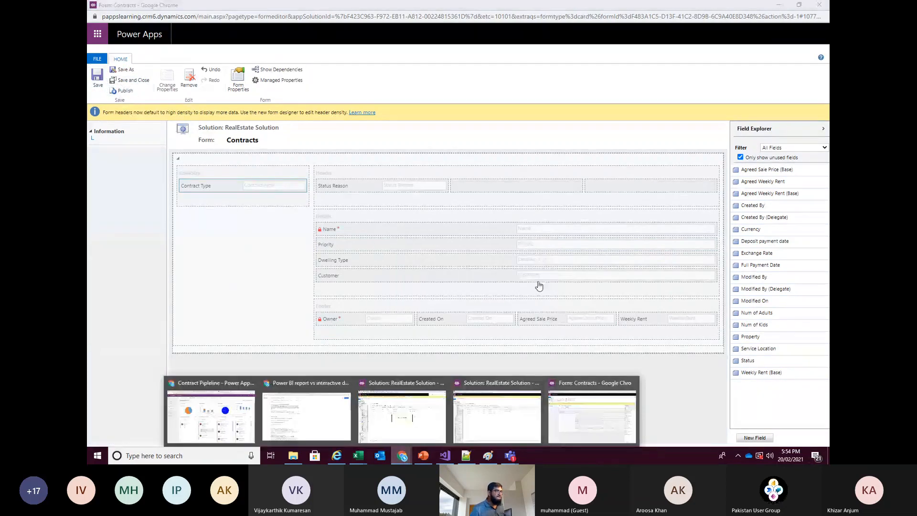
left_click(211, 414)
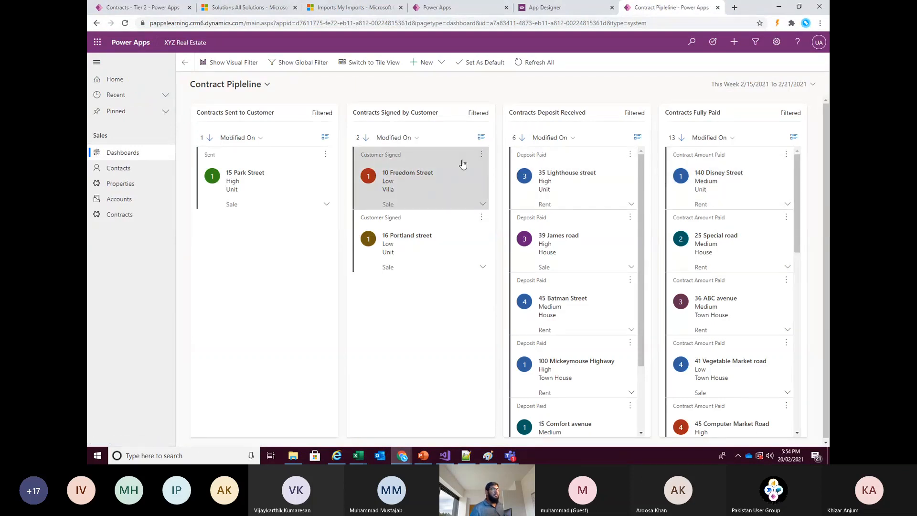
left_click(630, 205)
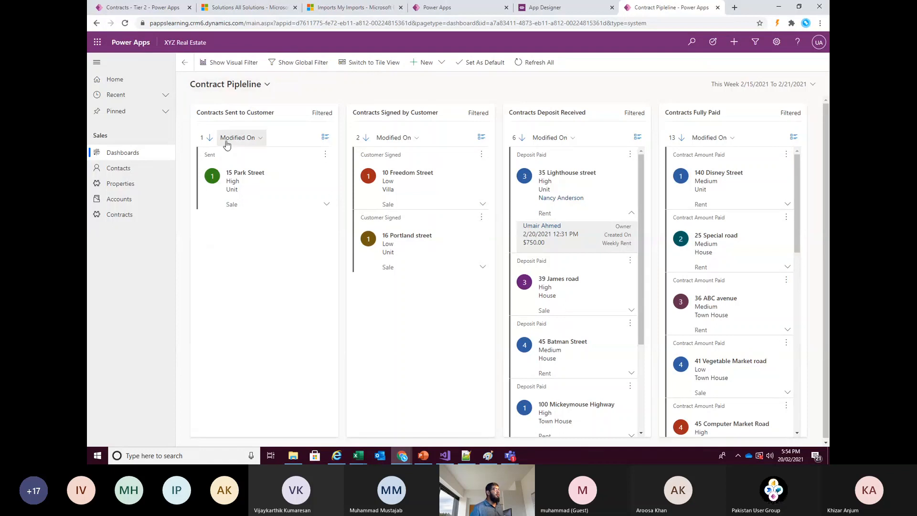
left_click(281, 62)
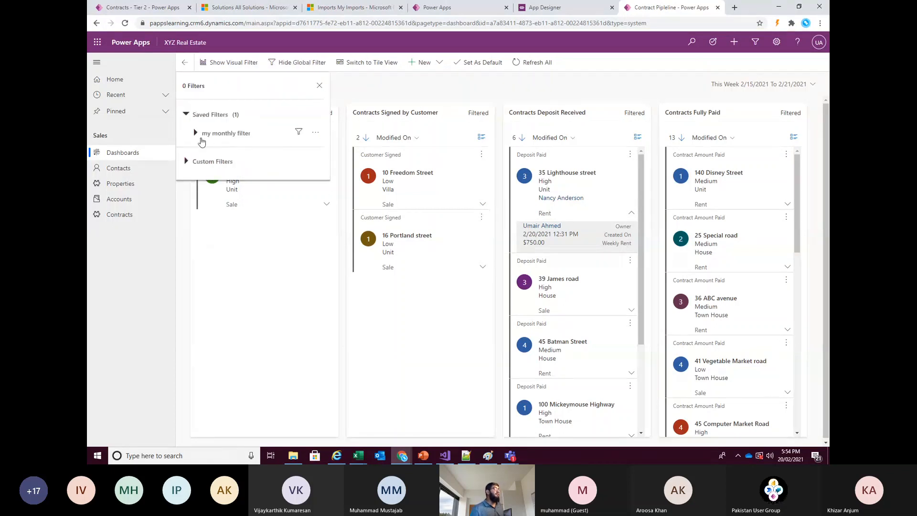
left_click(319, 86)
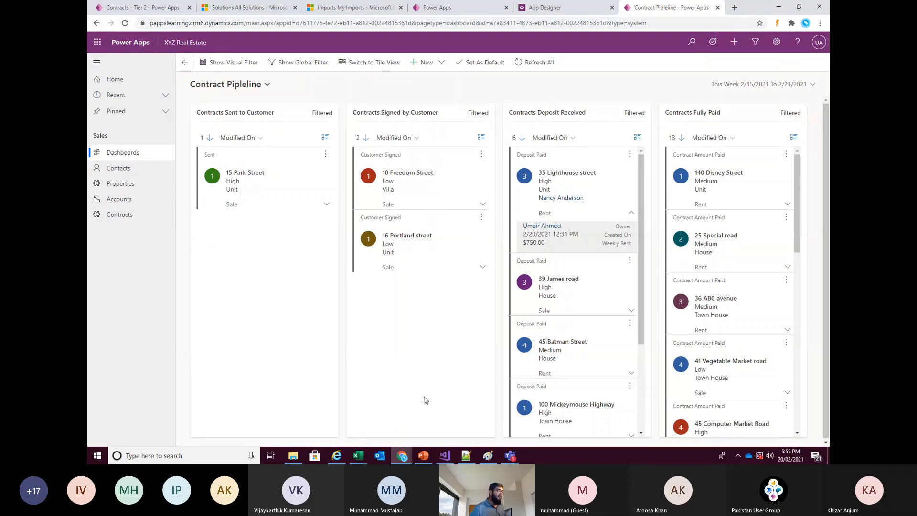
Step: Open the Contracts entity's Dwelling Type field from the RealEstate Solution window and maximize its window
mouse_move(402, 455)
mouse_move(426, 410)
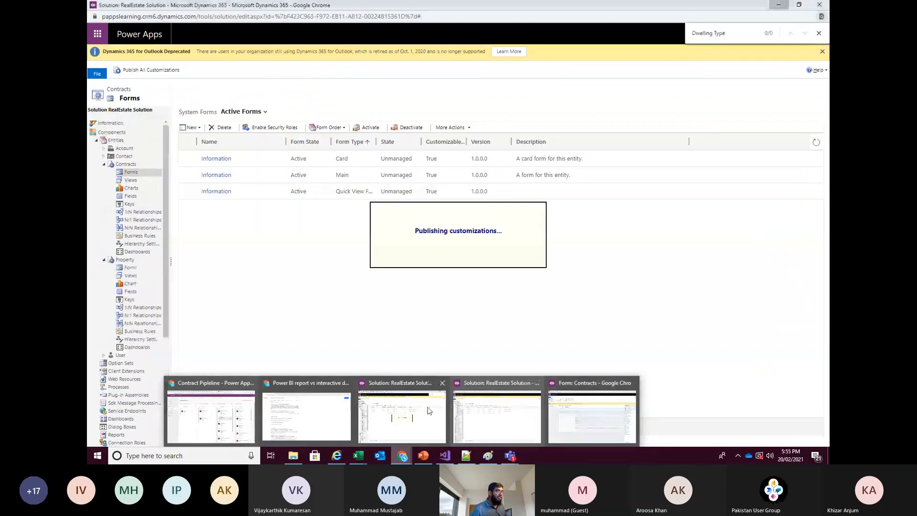
left_click(428, 410)
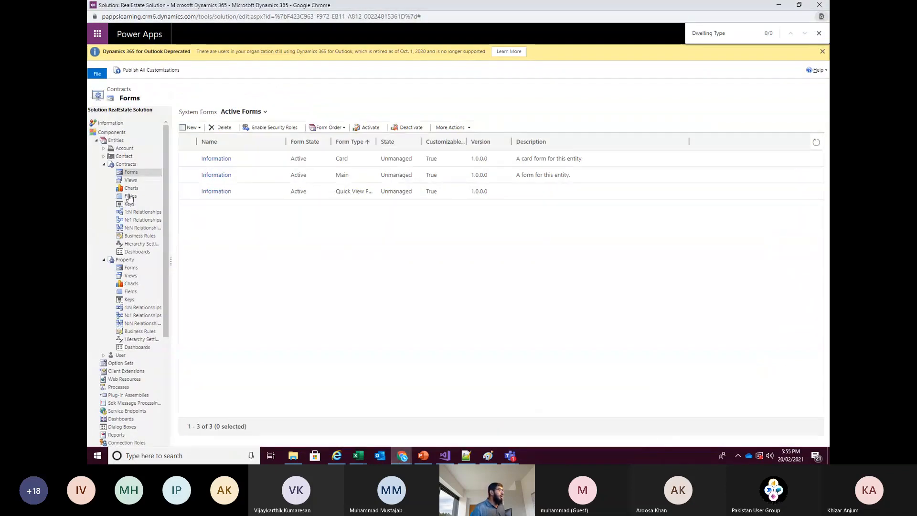
left_click(130, 196)
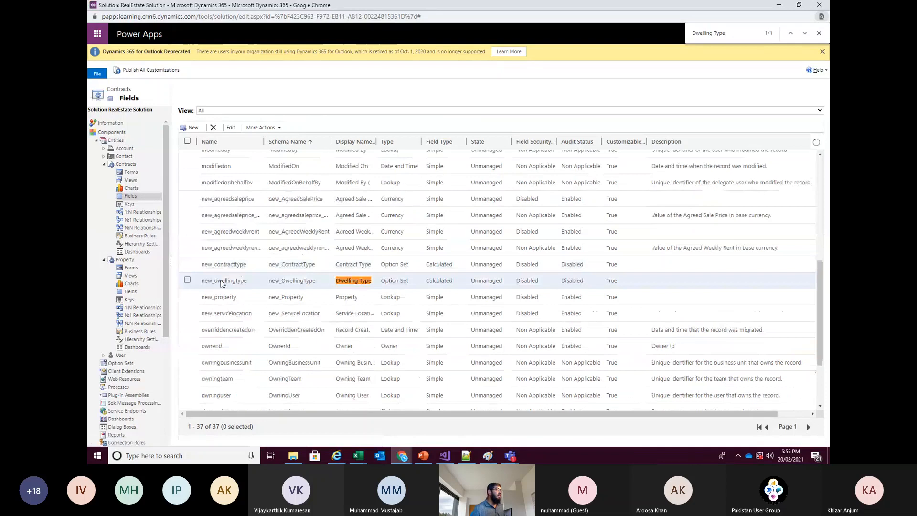
double_click(214, 285)
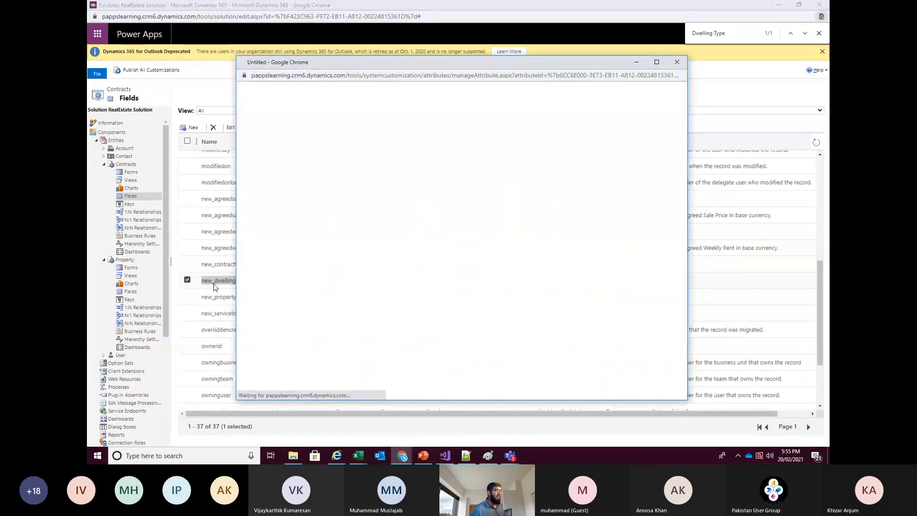
left_click(657, 62)
Step: Make Dwelling Type appear in the interactive experience global filter and sortable in interactive dashboards, and save and close the field
left_click_drag(182, 228, 225, 239)
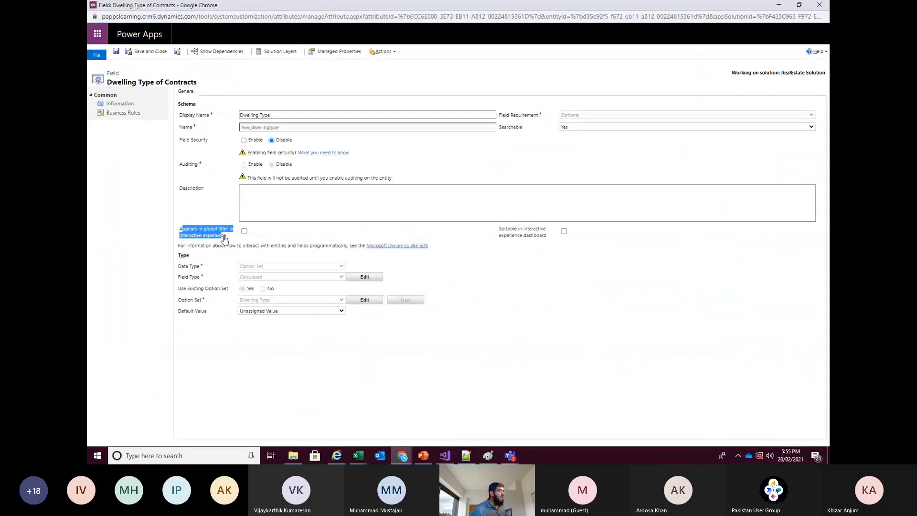
left_click_drag(500, 229, 546, 241)
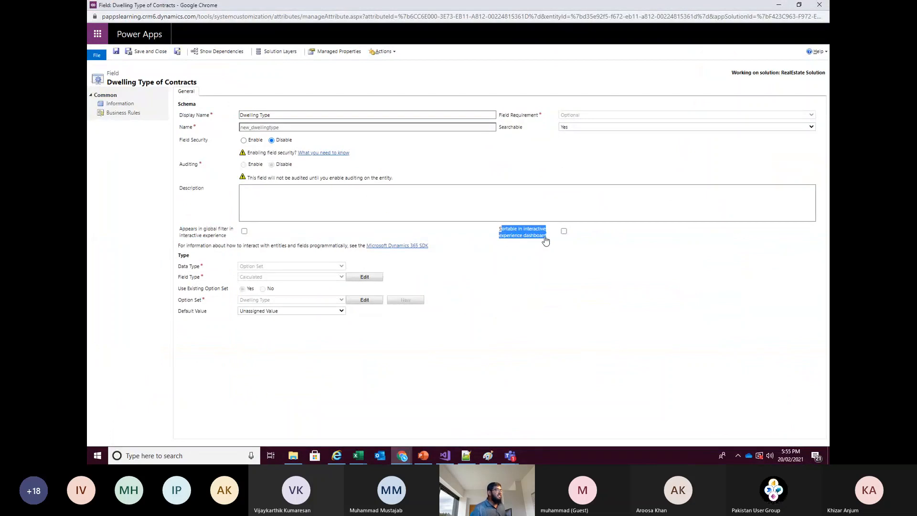
left_click_drag(195, 230, 223, 241)
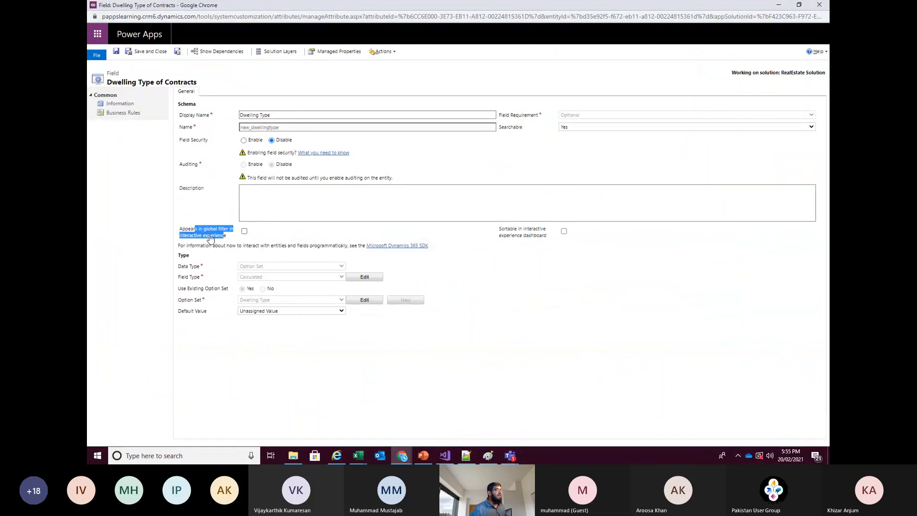
left_click(210, 237)
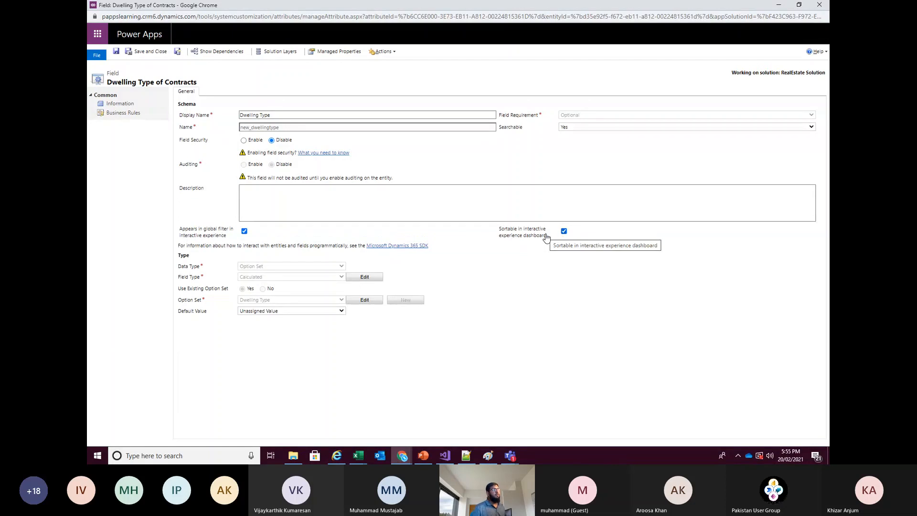
left_click(145, 52)
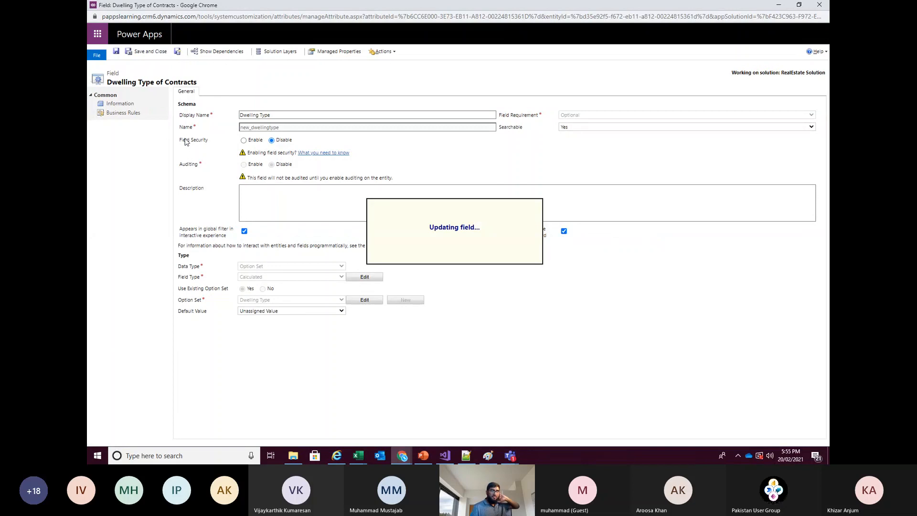
Step: Publish the Contracts entity and reload the Contract Pipleline dashboard in the app
left_click(126, 164)
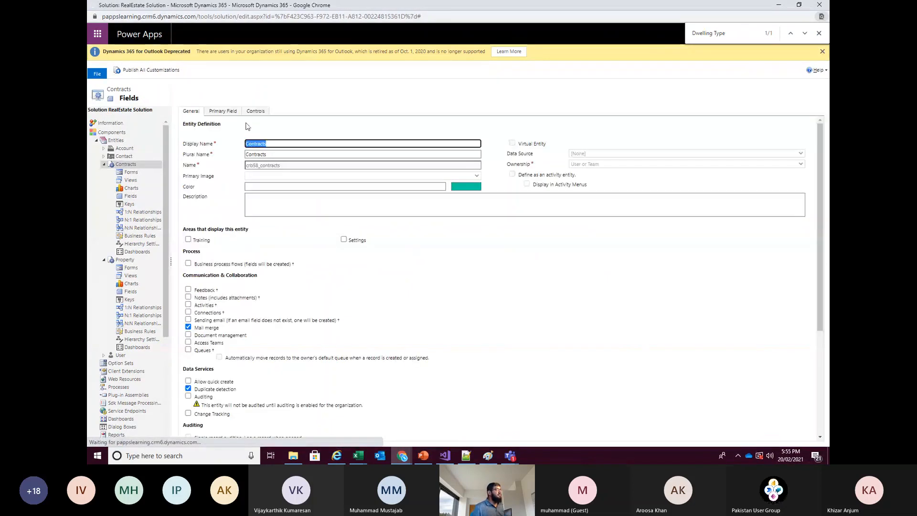
left_click(265, 70)
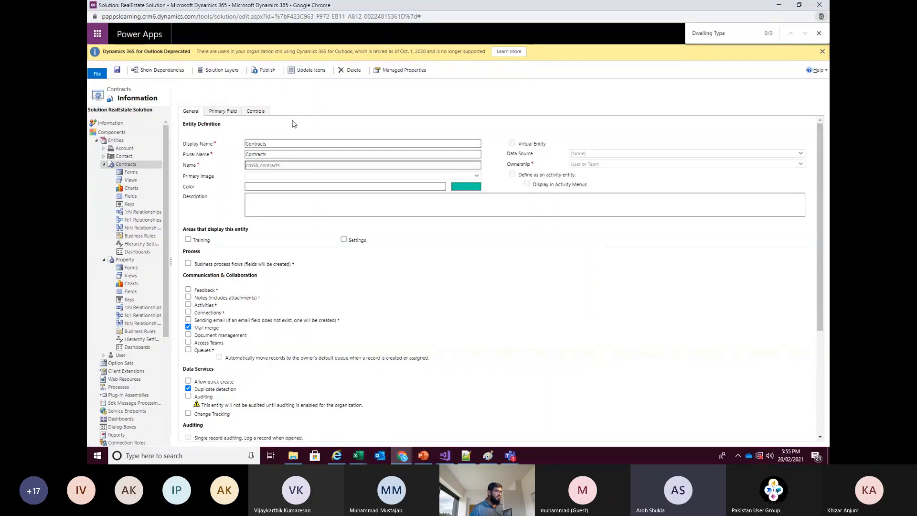
left_click(400, 455)
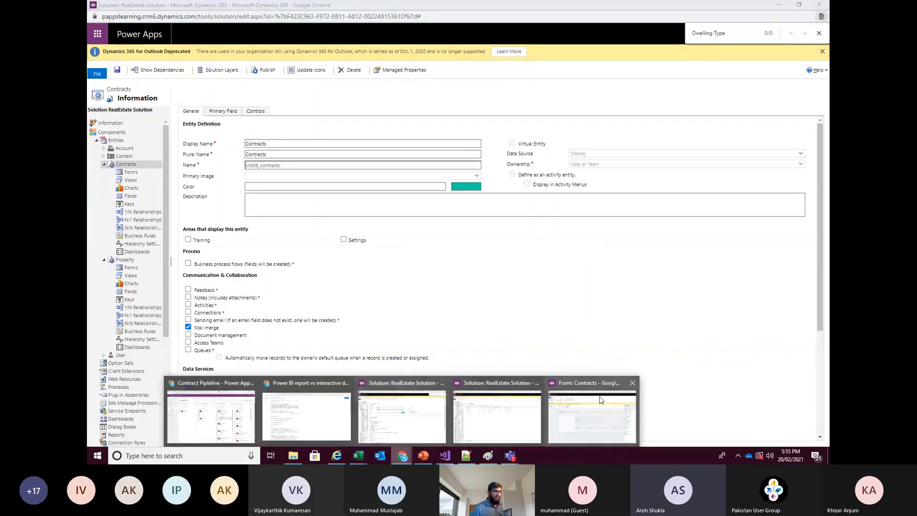
left_click(208, 385)
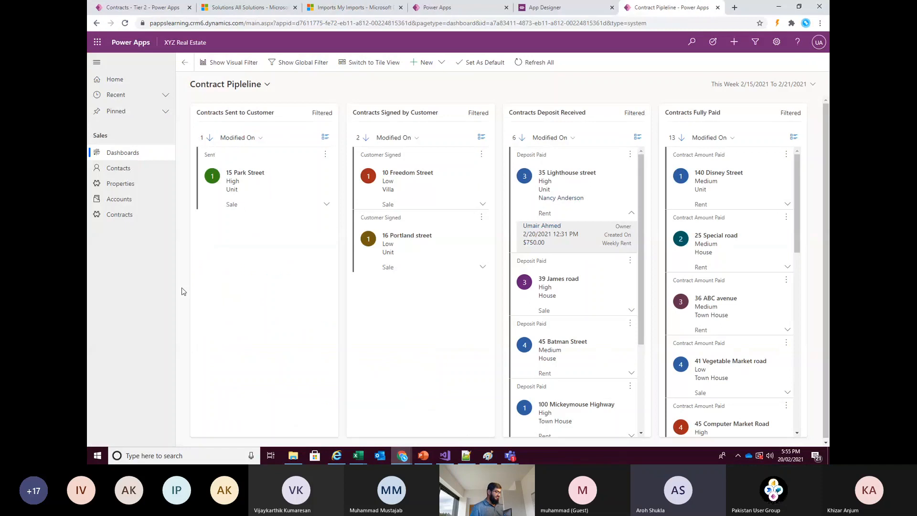
key("F5")
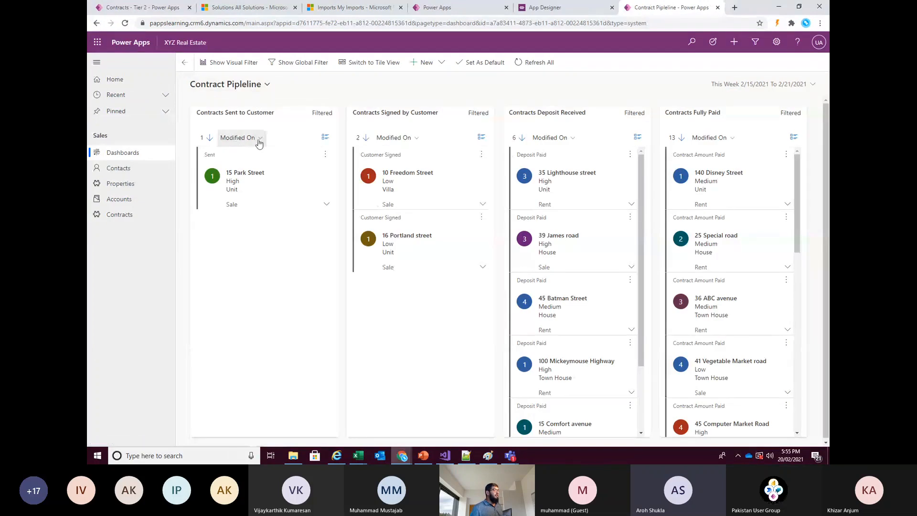
Step: Sort the Contracts Sent to Customer and Contracts Fully Paid streams by Dwelling Type
left_click(259, 140)
left_click(256, 158)
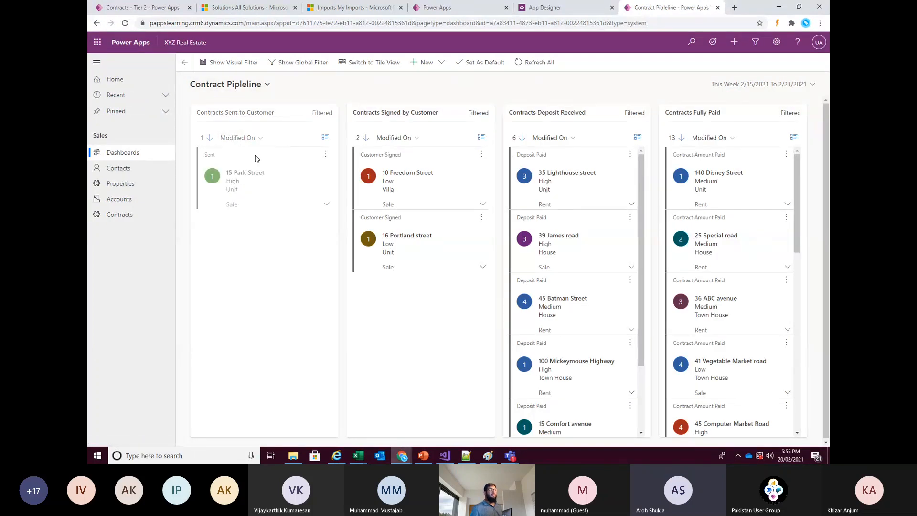
left_click(709, 137)
left_click(705, 161)
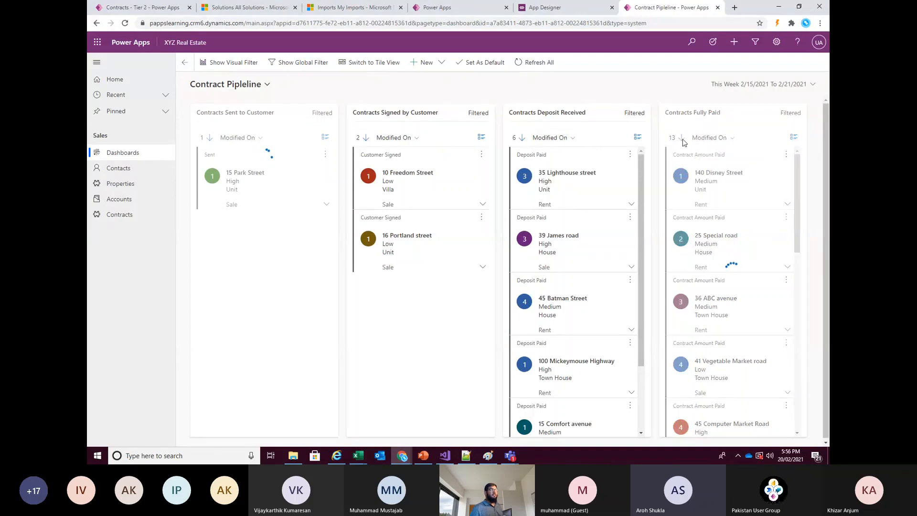
Step: Show the dashboard's visual filter and expand the custom filters in the global filter
left_click(243, 63)
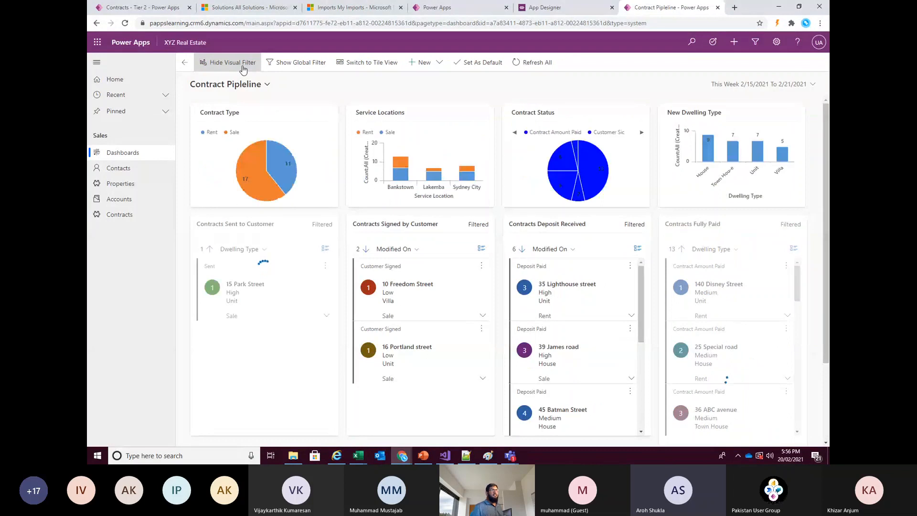
left_click(286, 63)
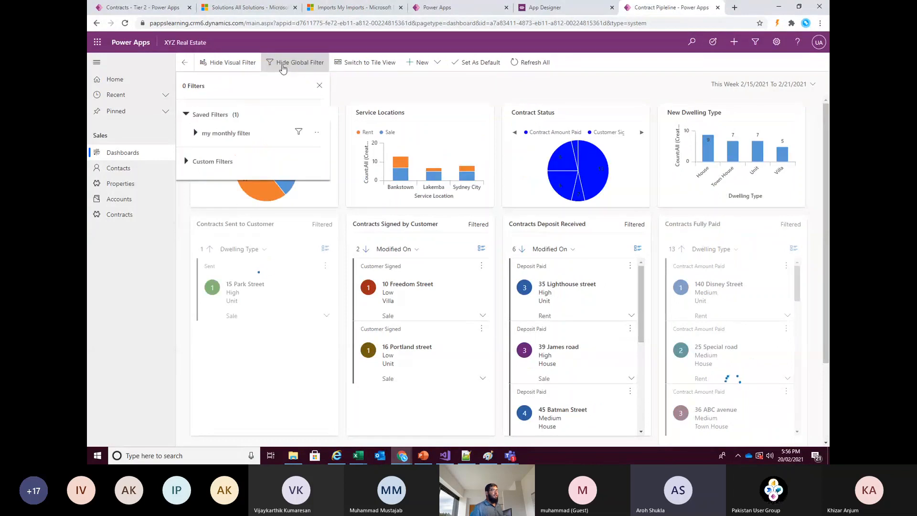
left_click(213, 162)
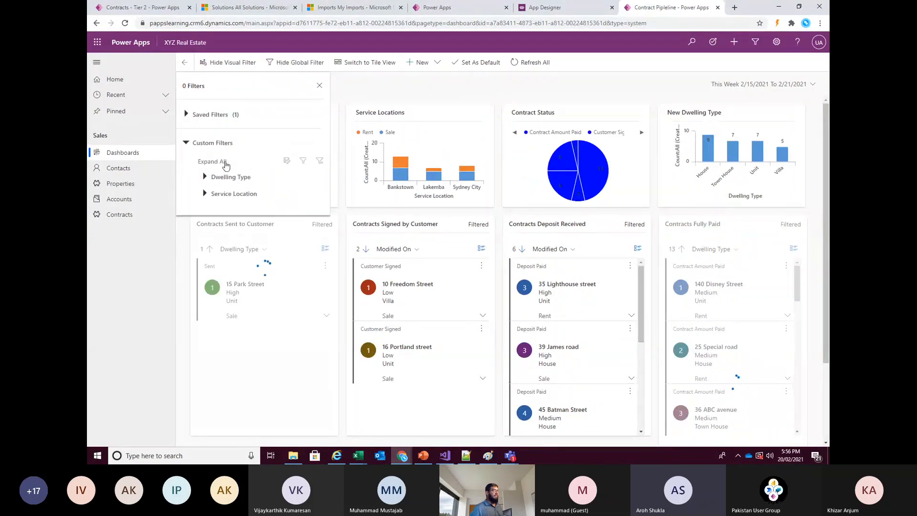
Step: Try to select Town House as the Dwelling Type in the global filter's custom filters
left_click(228, 179)
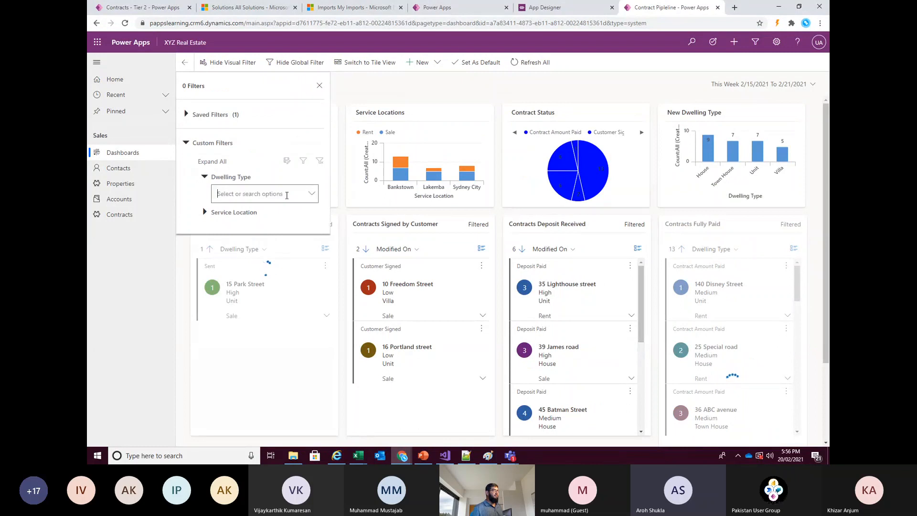
left_click(313, 196)
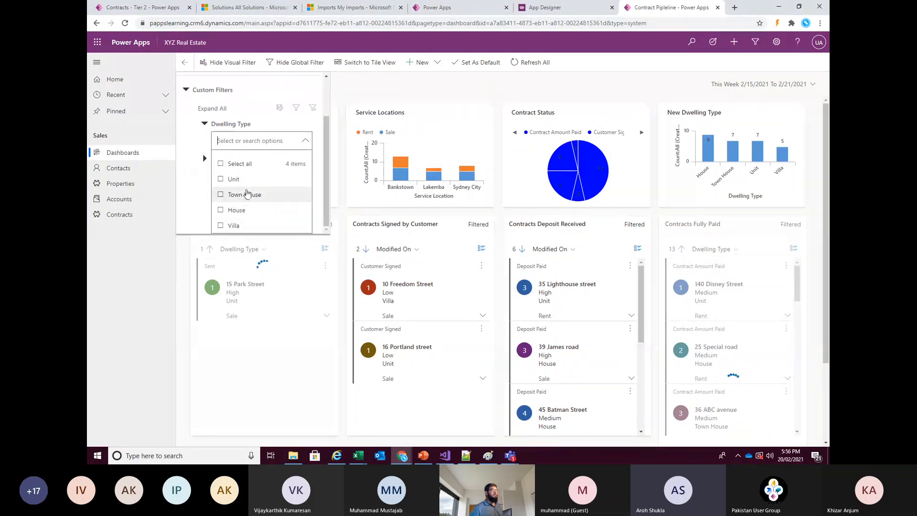
left_click(243, 195)
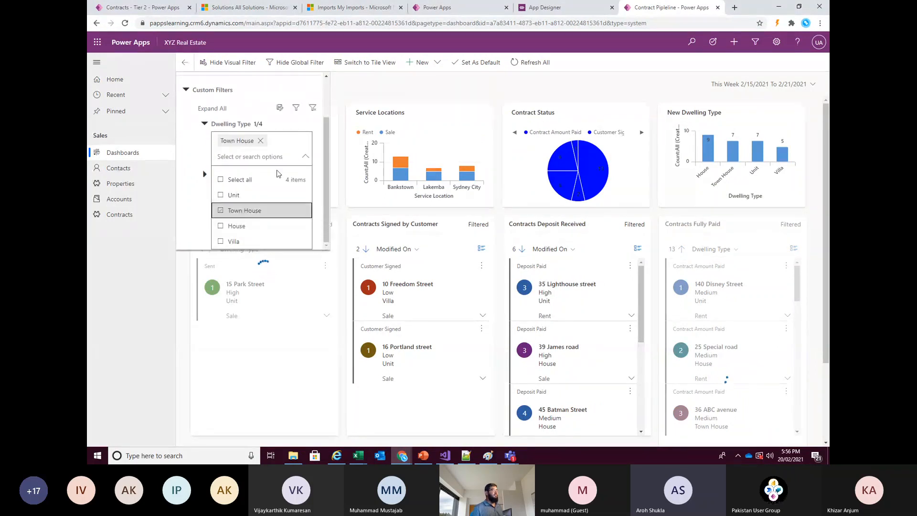
left_click(189, 179)
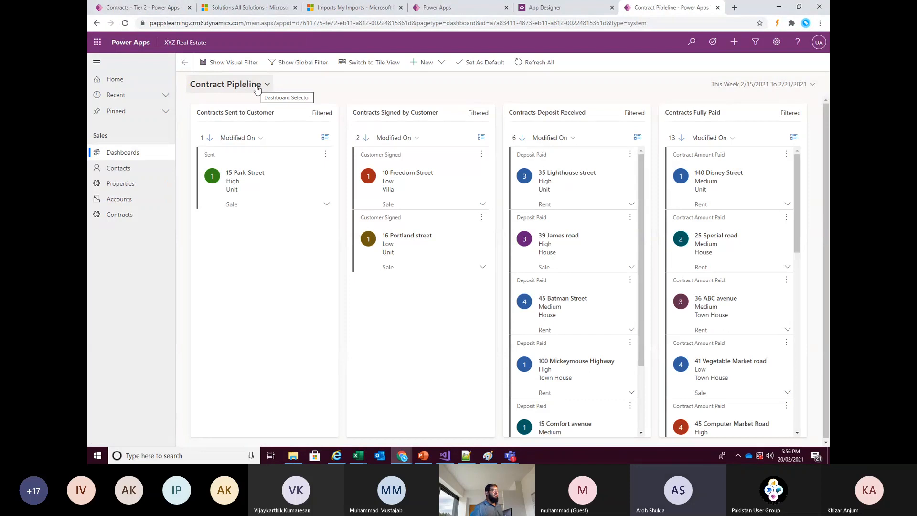
Step: Show the visual filter, sort the Contracts Fully Paid stream by Dwelling Type and review its sorted cards
left_click(241, 70)
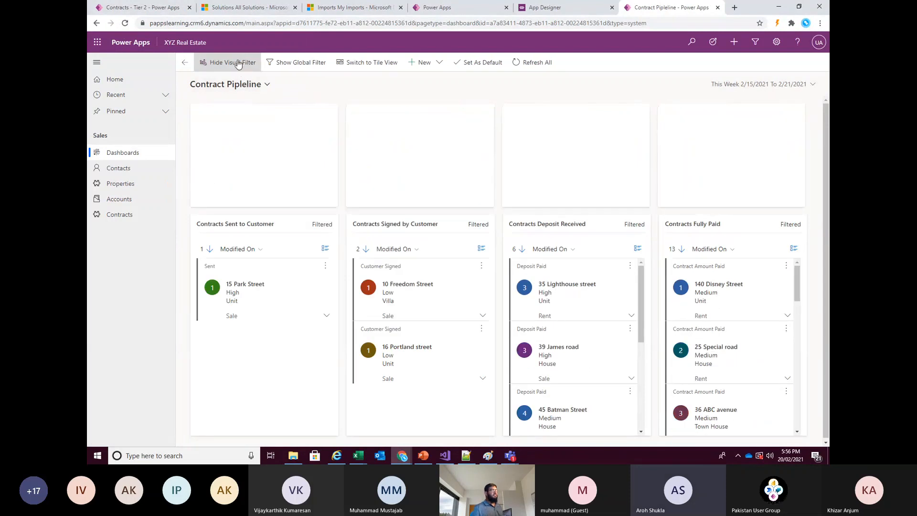
left_click(715, 249)
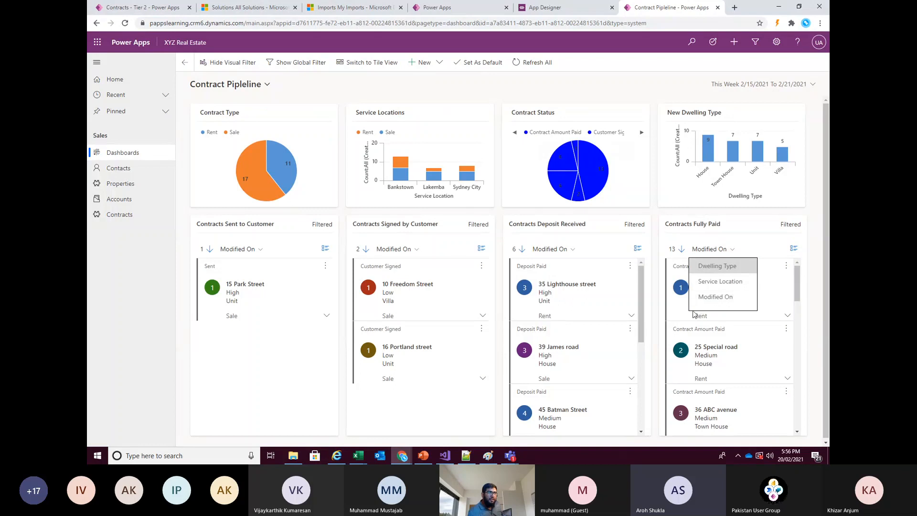
left_click(719, 267)
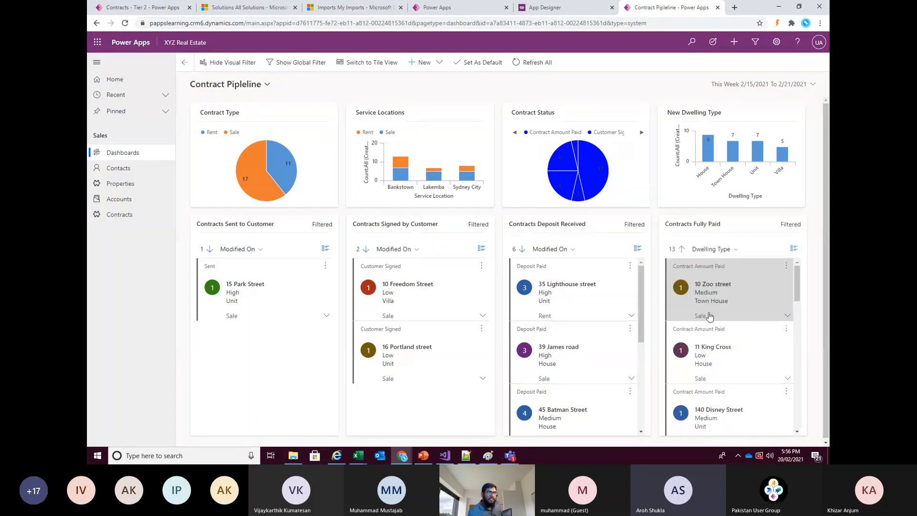
scroll(708, 373, "down", 2)
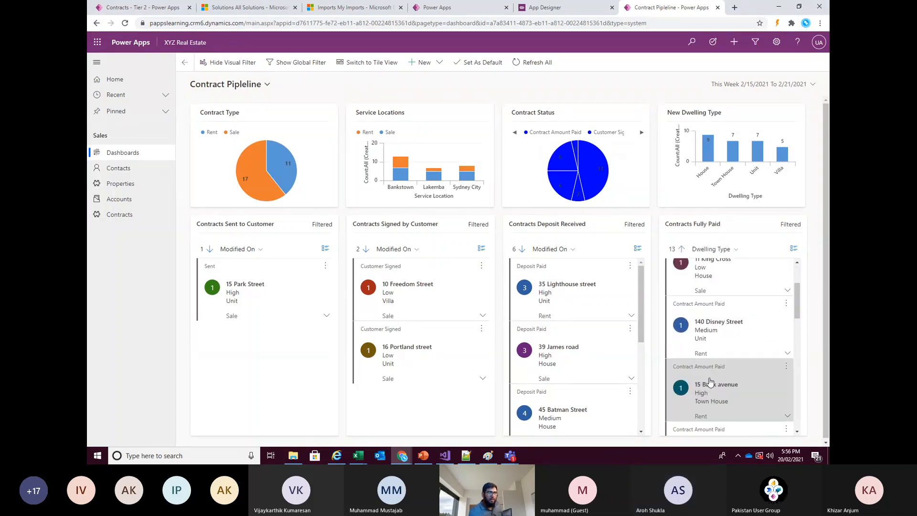
scroll(711, 393, "down", 2)
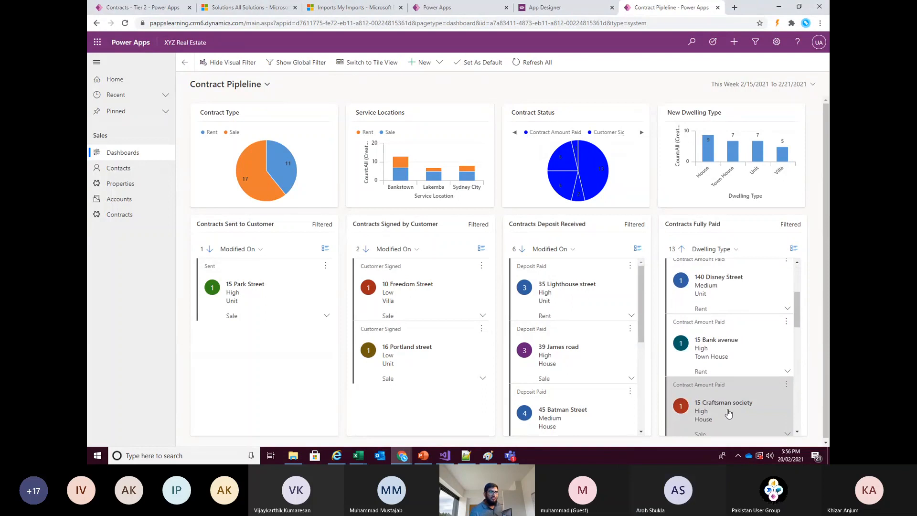
Step: Apply a custom global filter that limits the dashboard to contracts with the Town House dwelling type
left_click(286, 67)
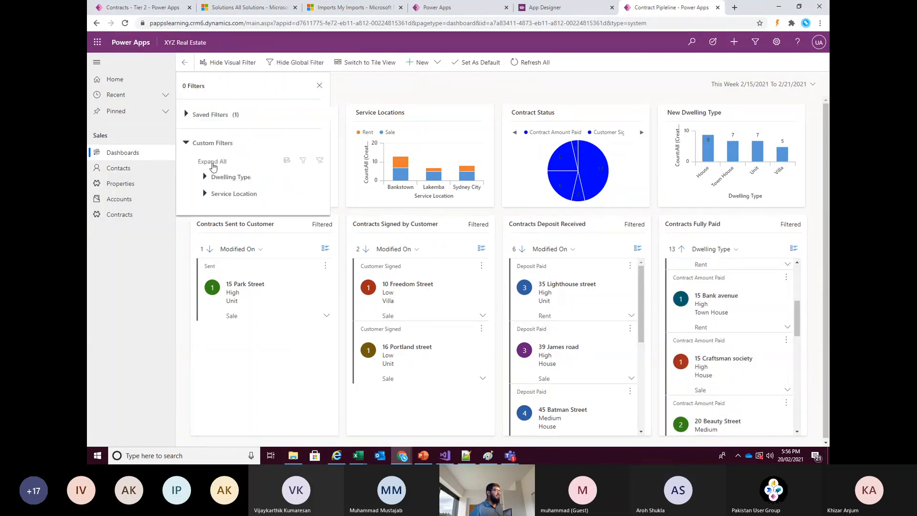
left_click(220, 177)
left_click(263, 193)
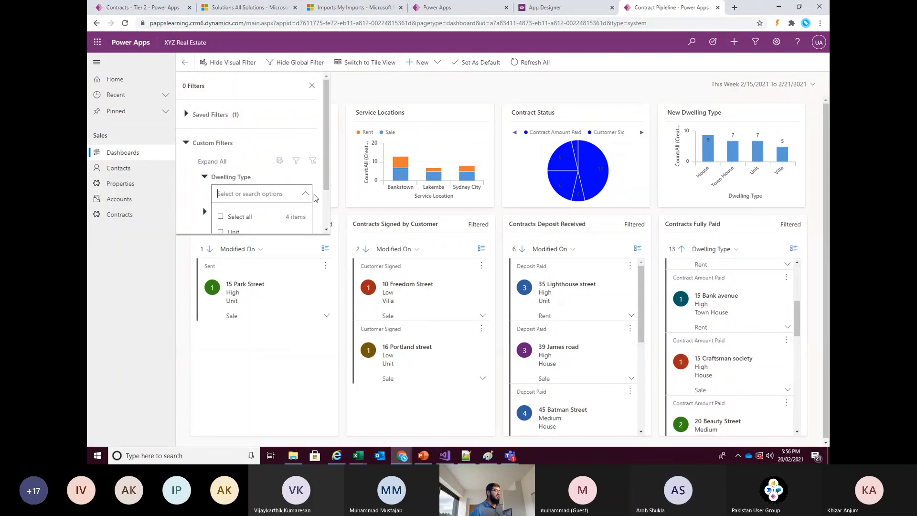
scroll(276, 211, "down", 1)
left_click(248, 195)
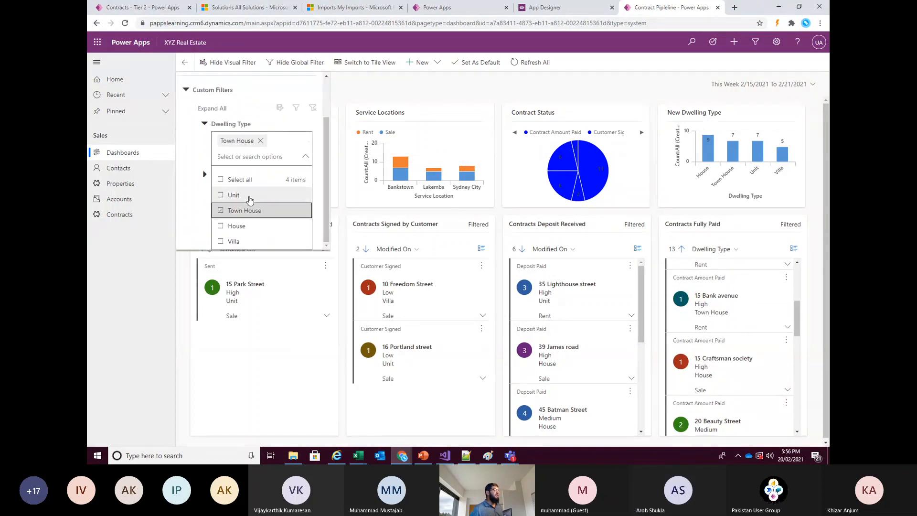
left_click(296, 110)
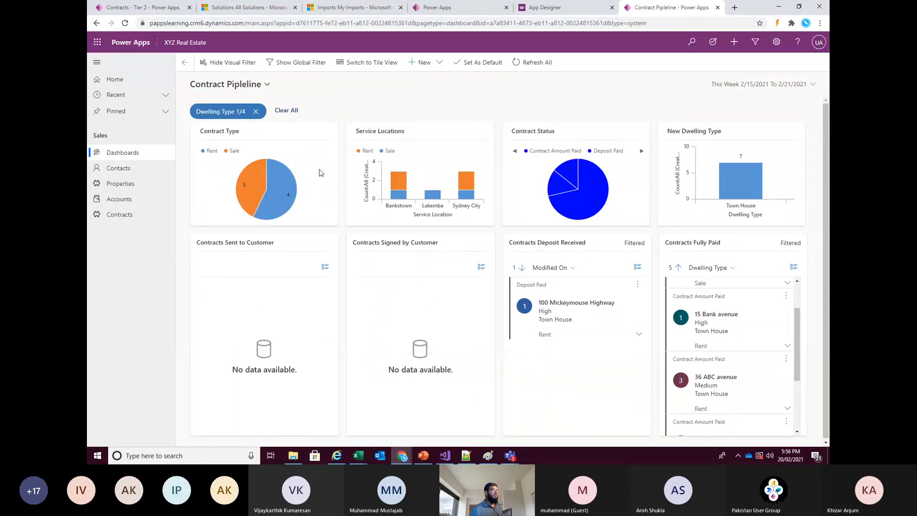
Step: Cross-filter the dashboard by the Bankstown Rent segment and the Town House bar, and clear all filters
left_click(401, 192)
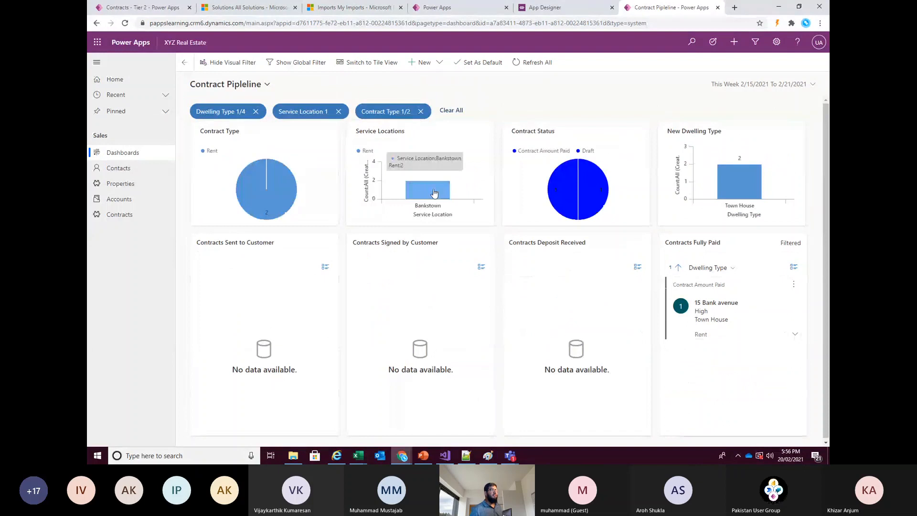
left_click(740, 196)
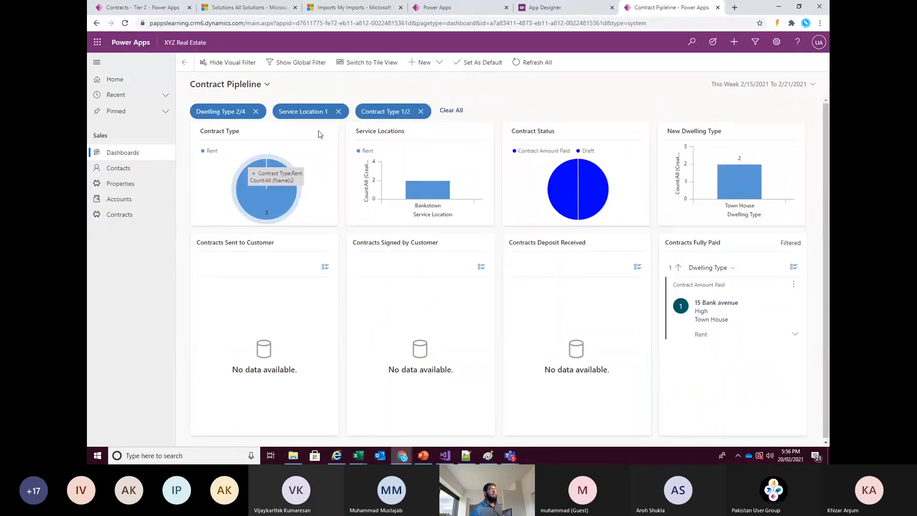
left_click(449, 110)
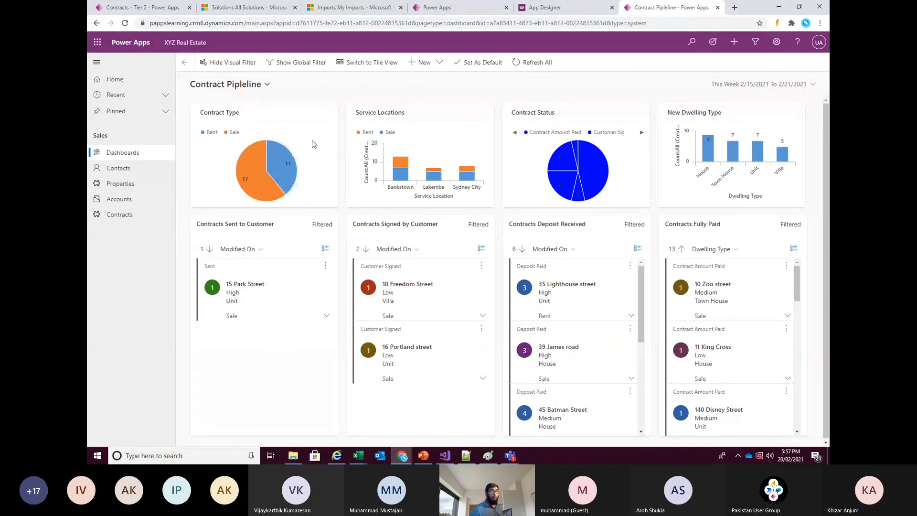
Step: Switch the dashboard to tile view, filter it by a Contract Status slice and remove that filter
mouse_move(263, 201)
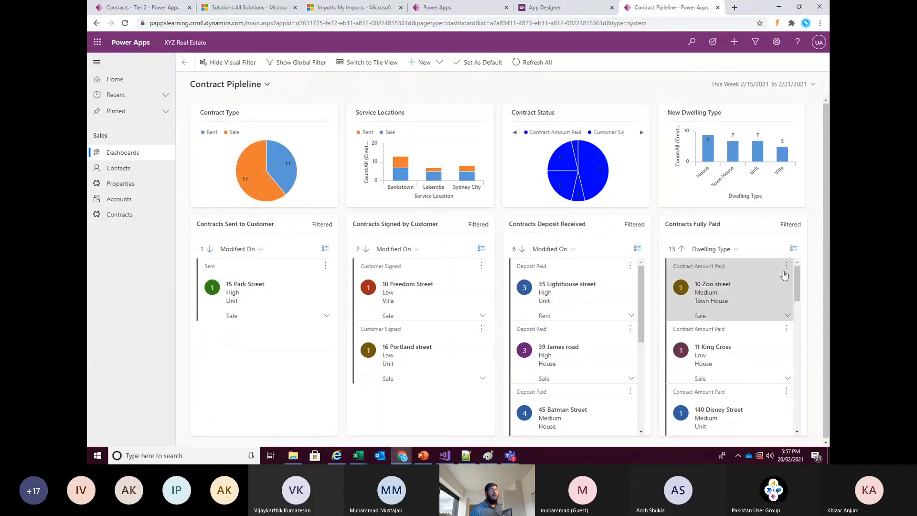
left_click(379, 64)
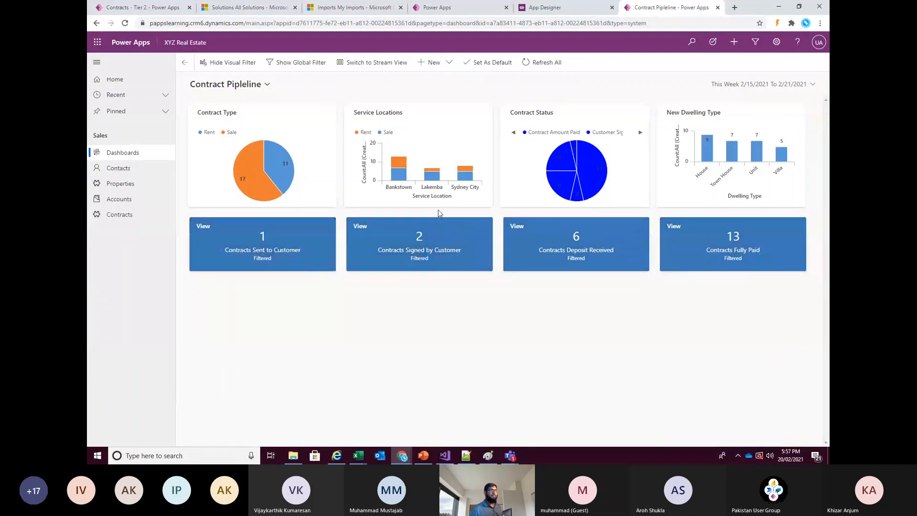
left_click(558, 189)
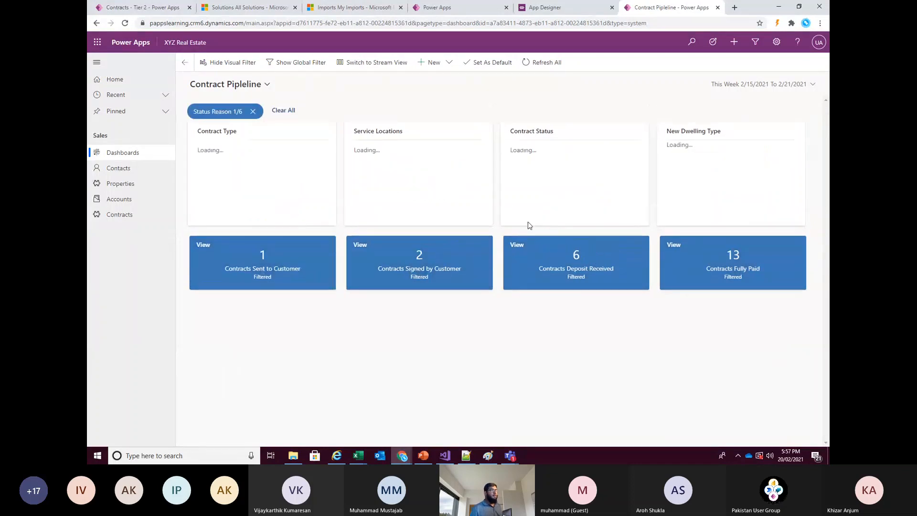
left_click(252, 111)
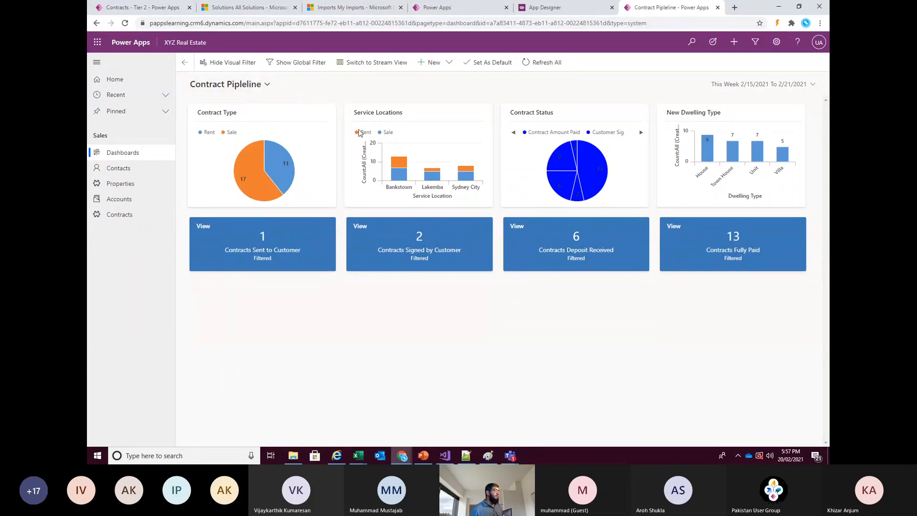
Step: Switch to the RealEstate Solution window and open the solution's list of dashboards
mouse_move(401, 455)
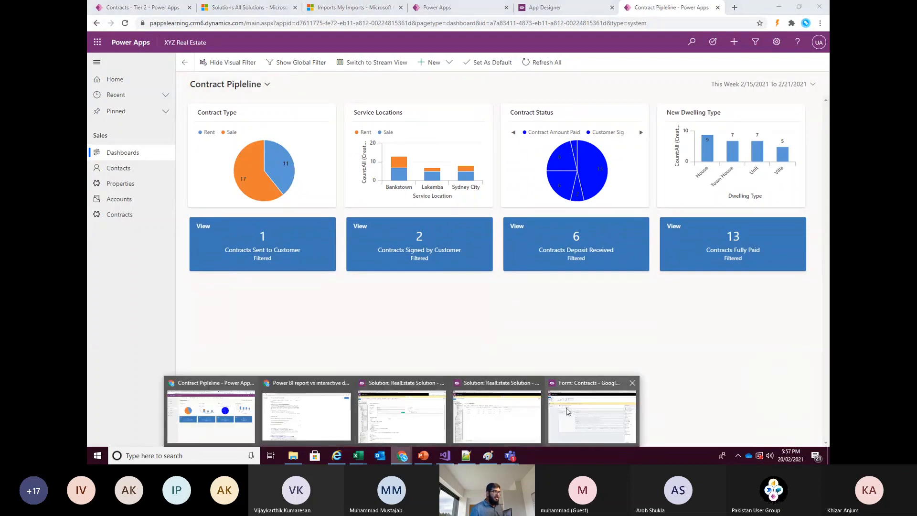
mouse_move(567, 412)
mouse_move(262, 408)
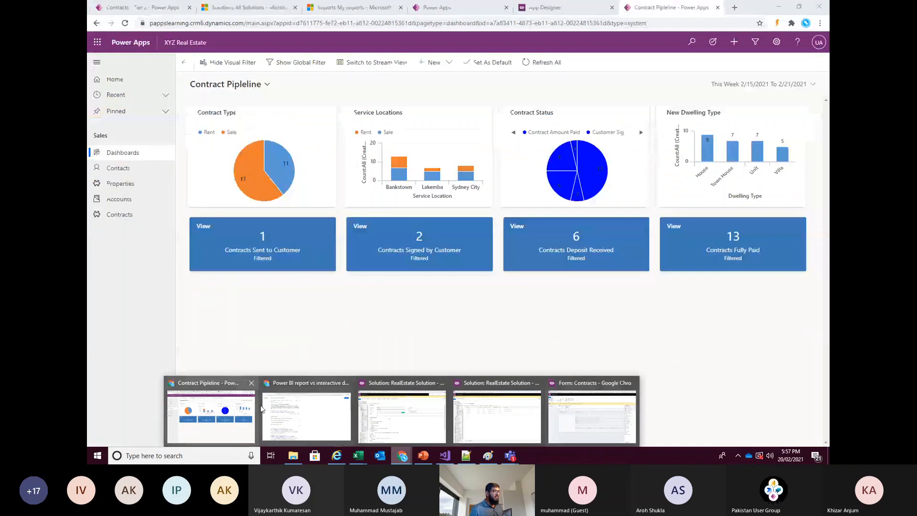
mouse_move(443, 413)
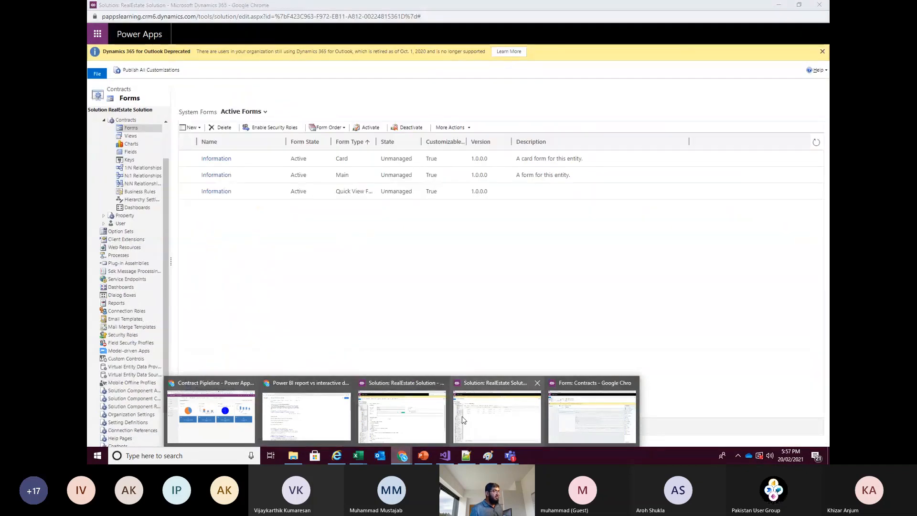
left_click(462, 416)
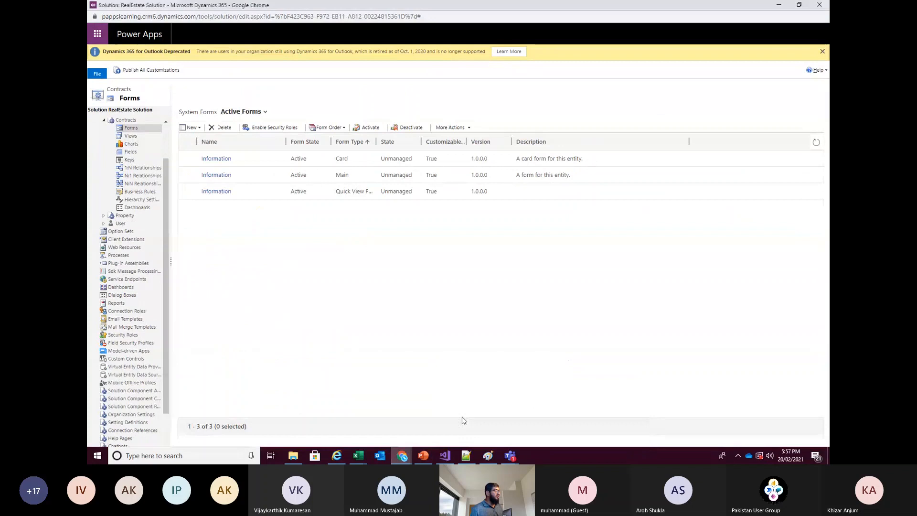
left_click(121, 288)
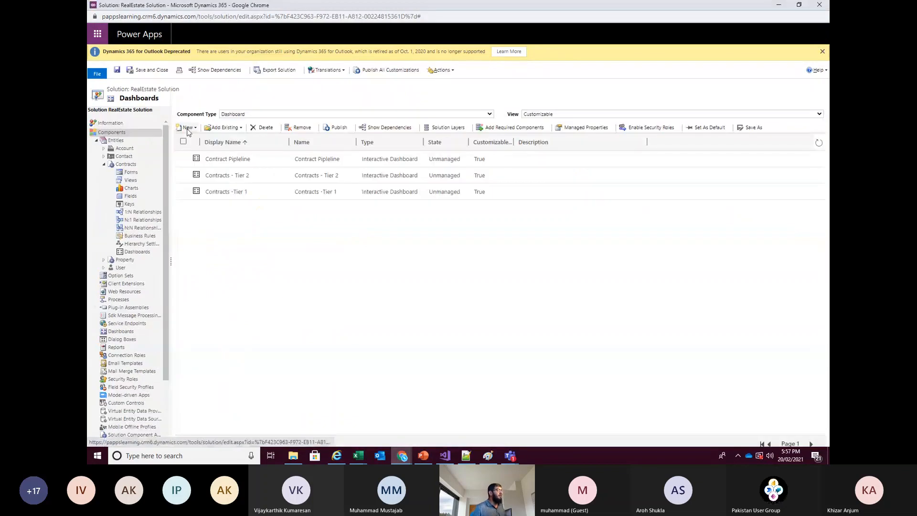
Step: Create a new interactive dashboard using the single-stream 5-Column Overview layout with charts of different sizes and tiles
left_click(188, 128)
left_click(192, 148)
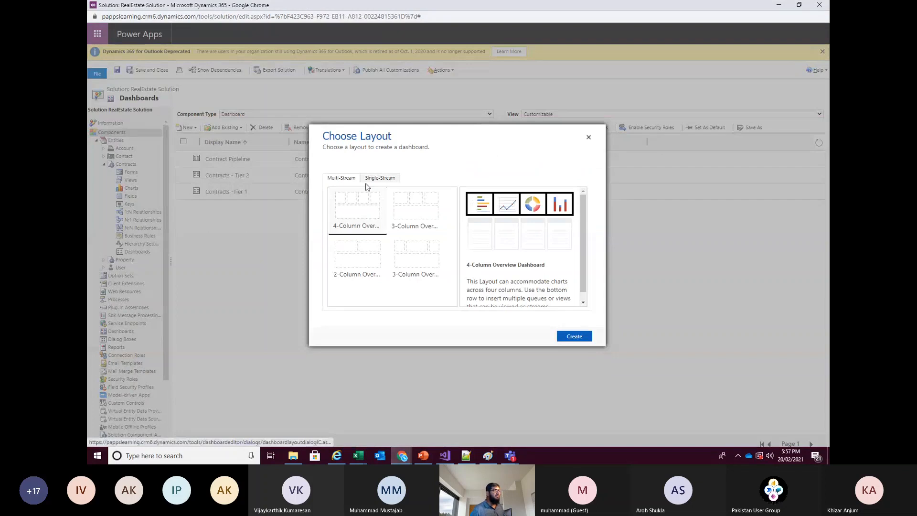
left_click(377, 178)
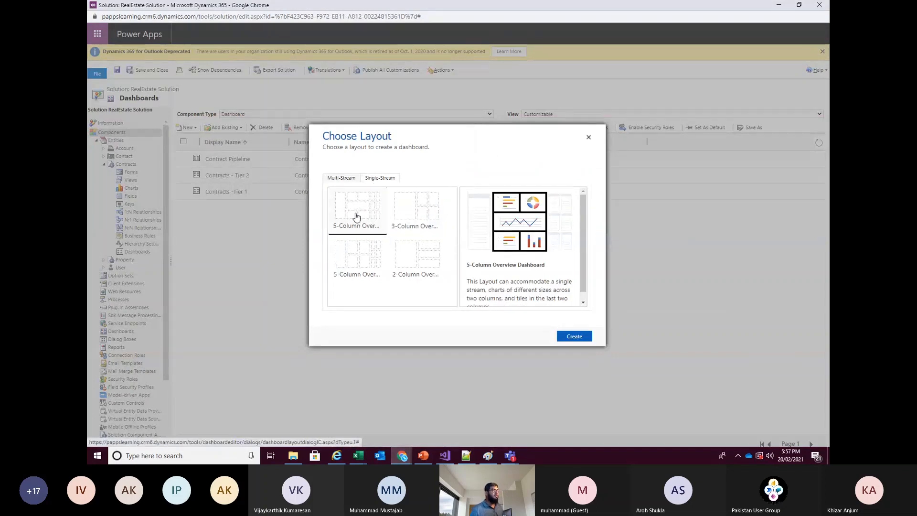
left_click(584, 337)
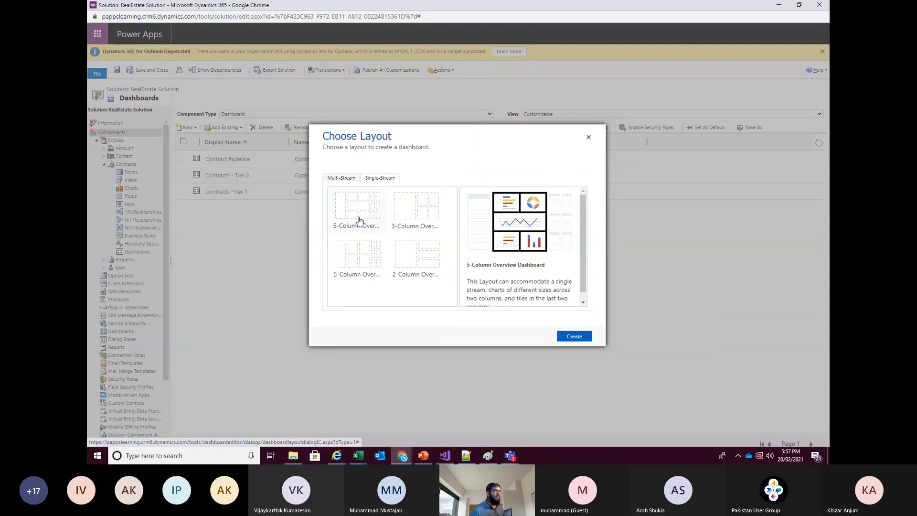
left_click(577, 338)
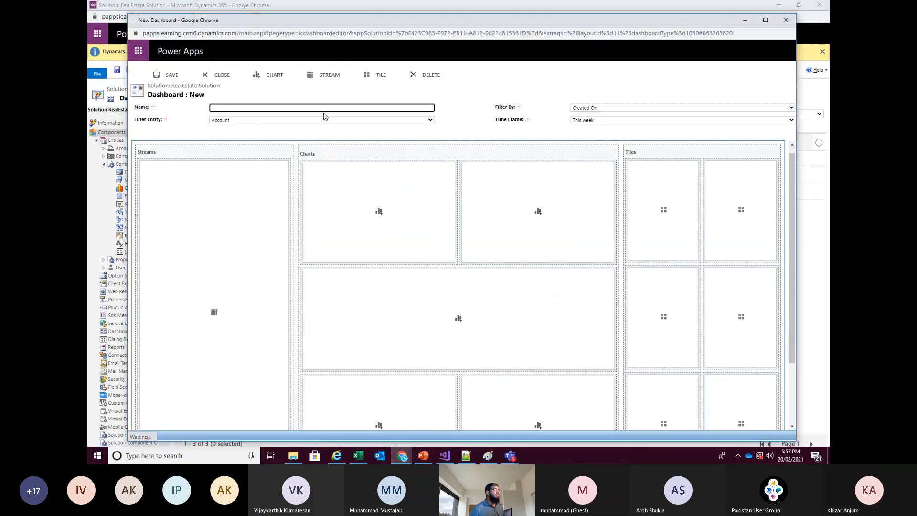
Step: Name the new dashboard Contract Report and set its filter entity to Contracts
left_click(326, 107)
type("Contract Report")
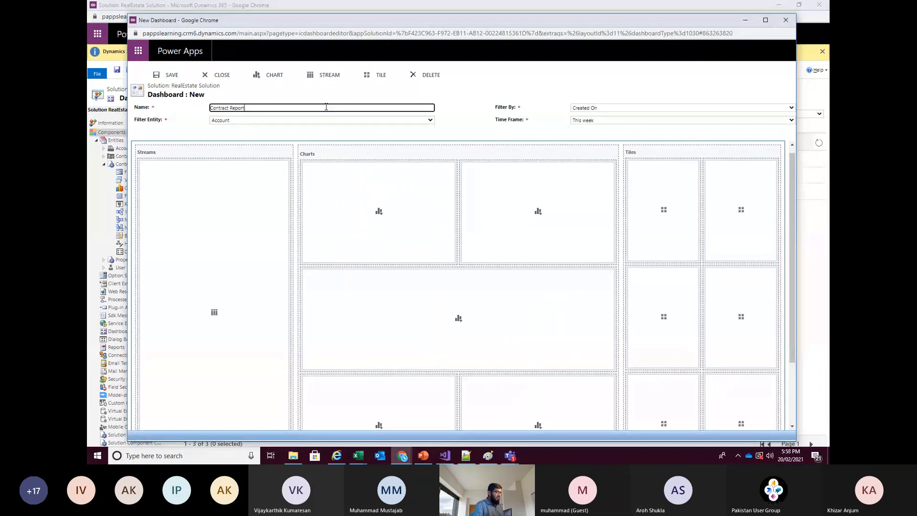
left_click(490, 94)
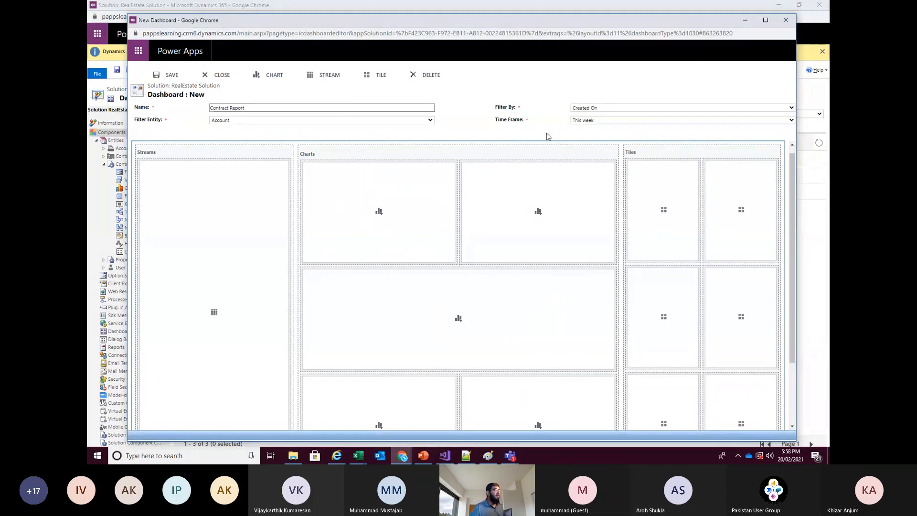
left_click(266, 119)
key("Down")
key("Down")
key("Down")
key("Down")
key("Down")
key("Down")
key("Down")
key("Down")
key("Down")
key("Down")
key("Down")
key("Down")
key("Down")
key("Down")
key("Down")
key("Down")
key("Down")
key("Down")
key("Down")
key("Down")
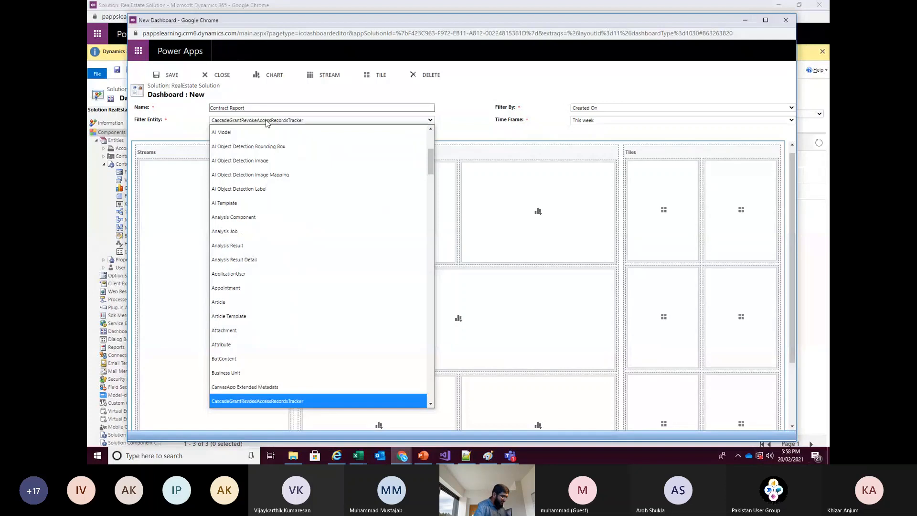
key("Down")
key("Down")
key("Down")
key("Down")
key("Down")
key("Down")
key("Down")
key("Down")
key("Down")
key("Down")
key("Down")
key("Down")
key("Down")
key("Down")
key("Down")
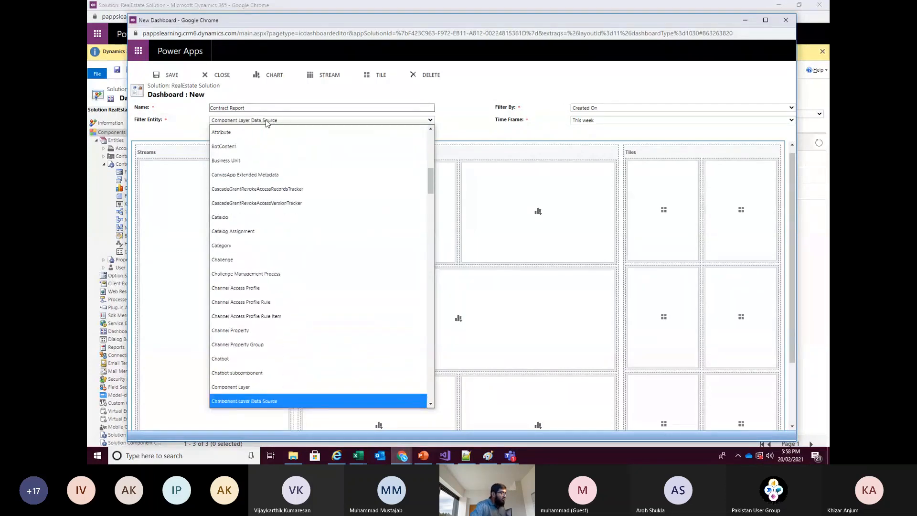
key("Down")
key("Down")
key("Down")
key("Down")
key("Down")
key("Down")
key("Down")
key("Return")
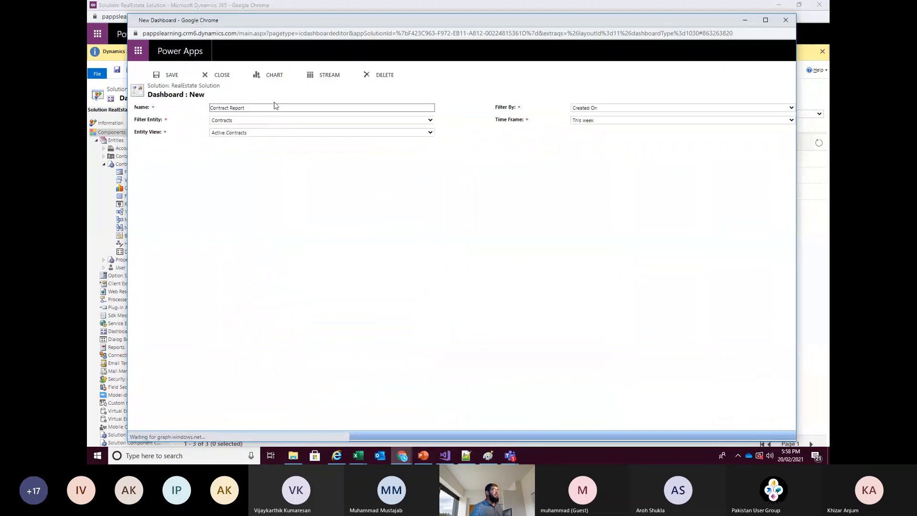
Step: Add a stream to the Contract Report dashboard using the Active Contracts view
left_click(214, 313)
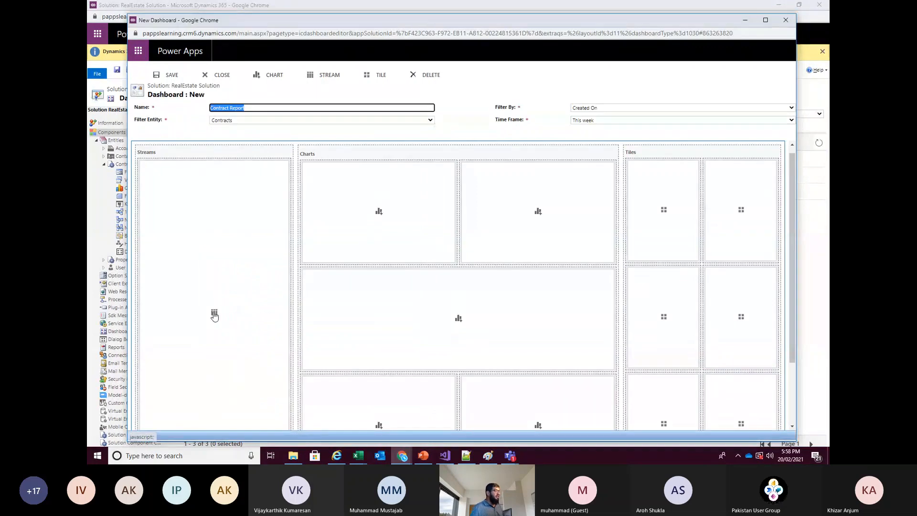
left_click(514, 262)
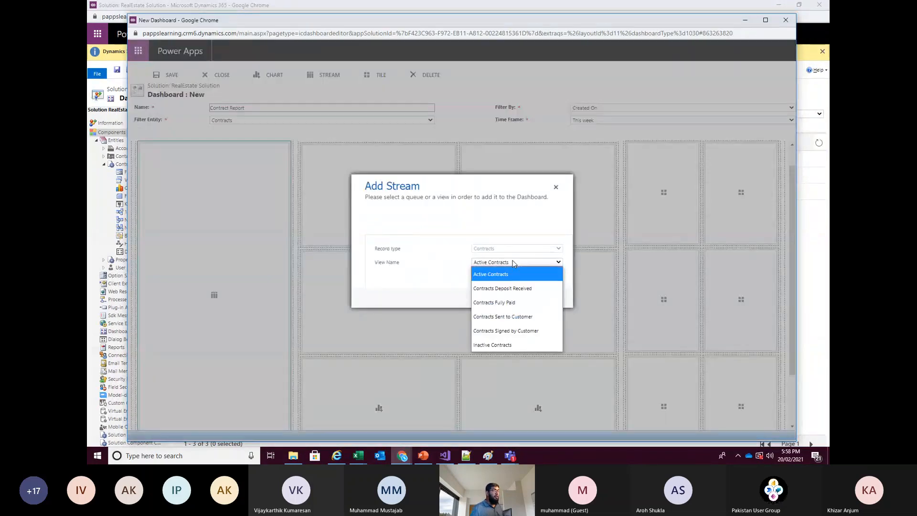
left_click(514, 263)
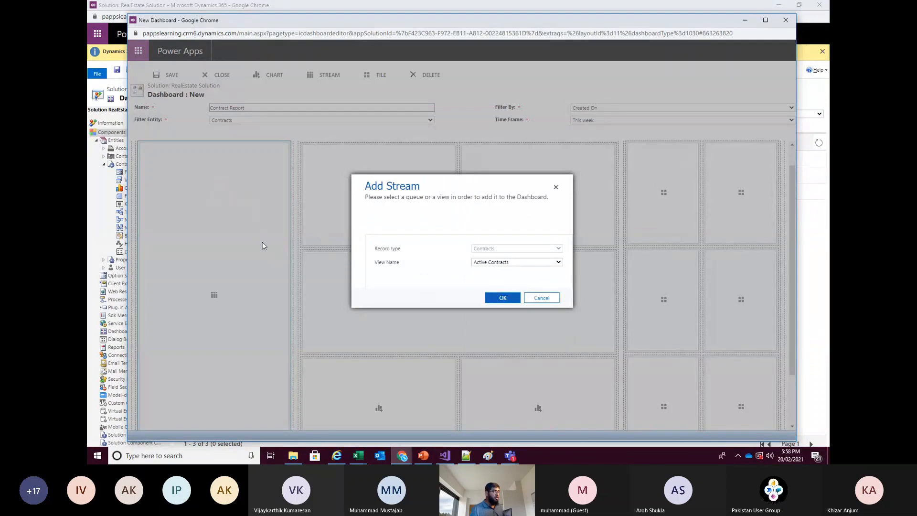
left_click(494, 300)
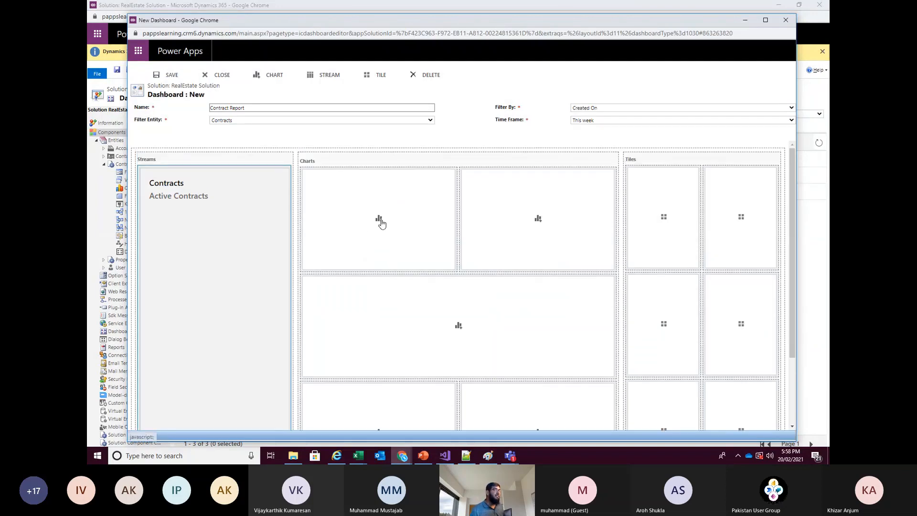
Step: Add the Dwelling Type chart to the first upper chart slot and the Service Locations chart to the slot beside it
left_click(380, 220)
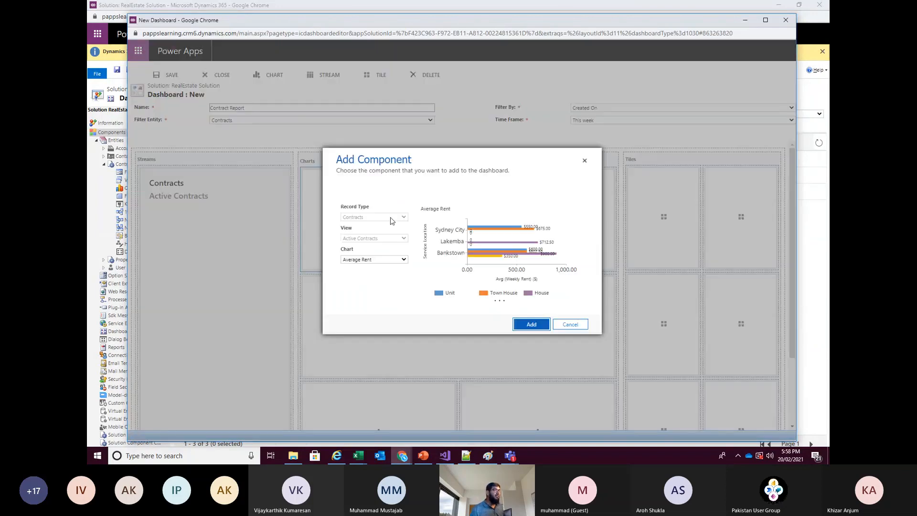
left_click(377, 262)
left_click(371, 337)
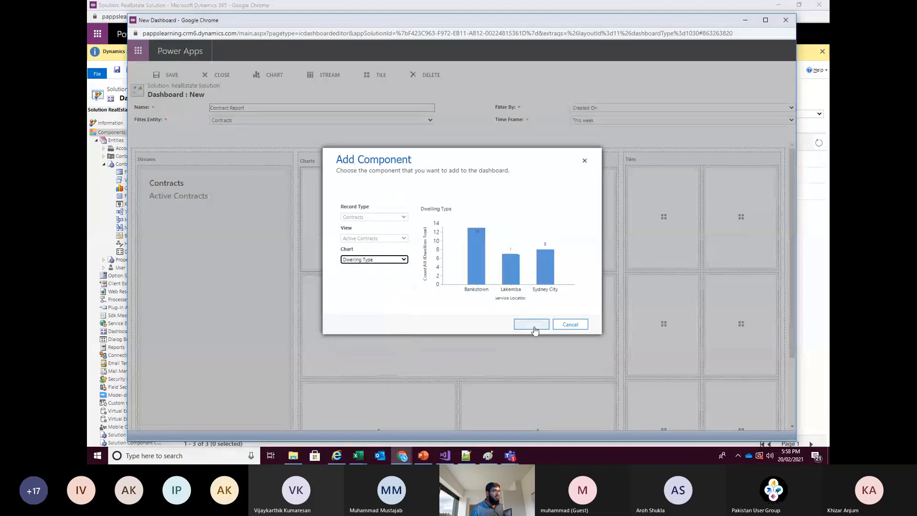
left_click(531, 324)
left_click(538, 221)
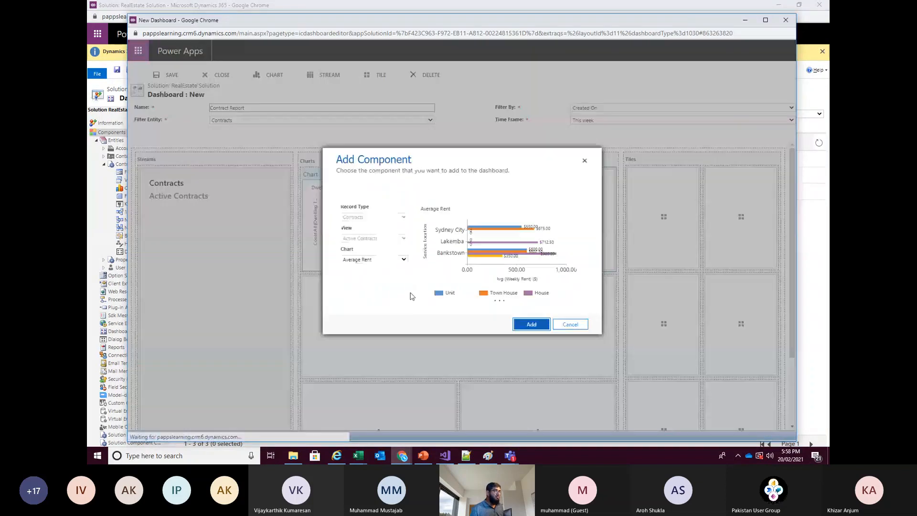
left_click(393, 260)
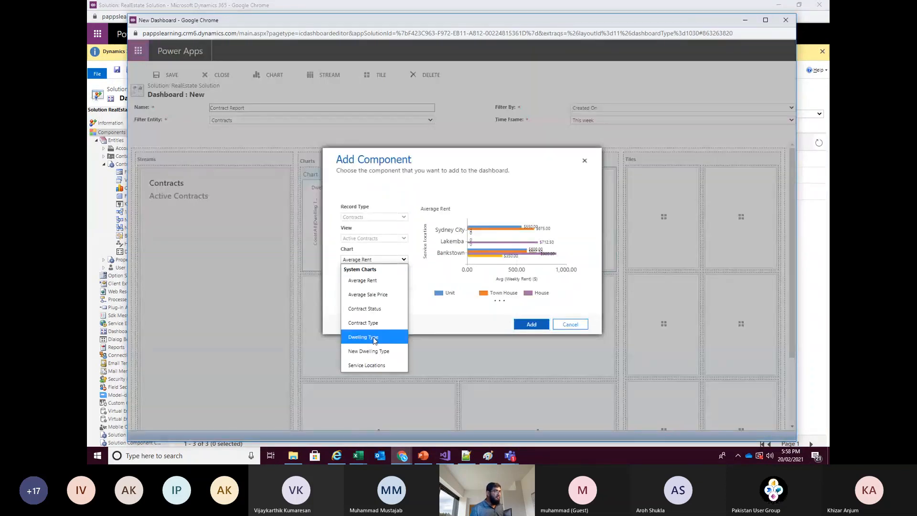
left_click(371, 364)
left_click(531, 325)
Step: Add the Contract Status chart to the wide middle chart slot
left_click(458, 328)
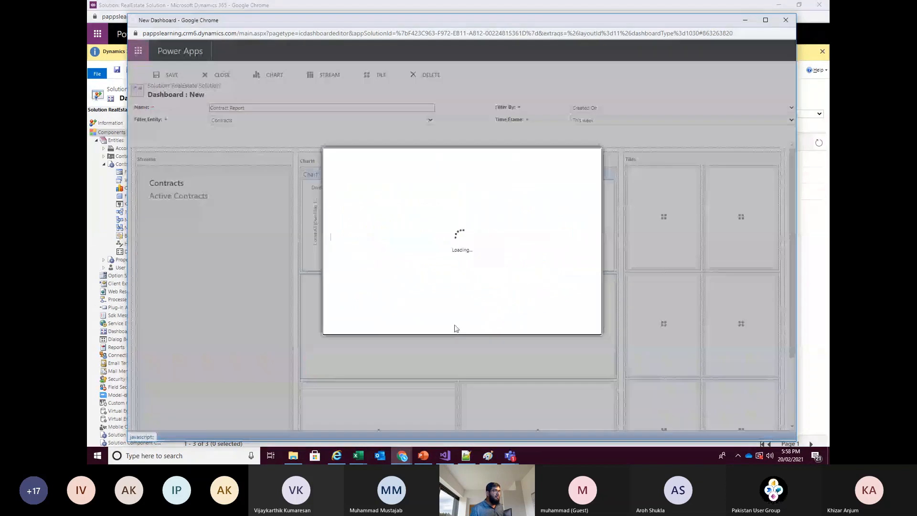
left_click(382, 259)
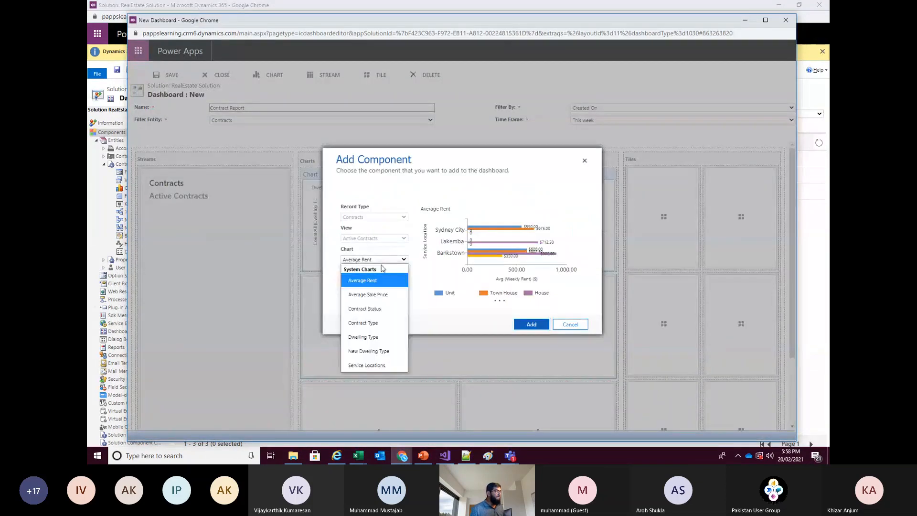
left_click(377, 295)
left_click(531, 324)
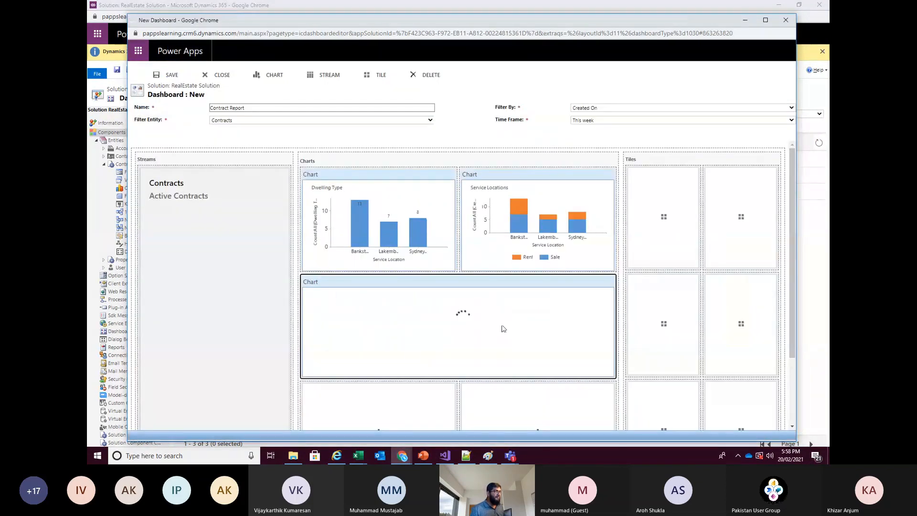
Step: Fill the two lower chart slots with the Average Sale Price chart and the Average Rent chart
scroll(403, 348, "down", 2)
left_click(403, 348)
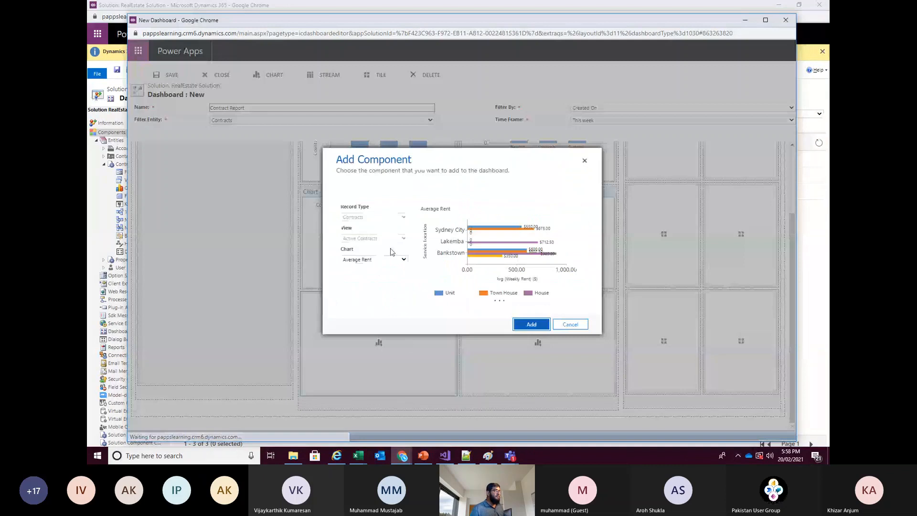
left_click(387, 259)
left_click(382, 294)
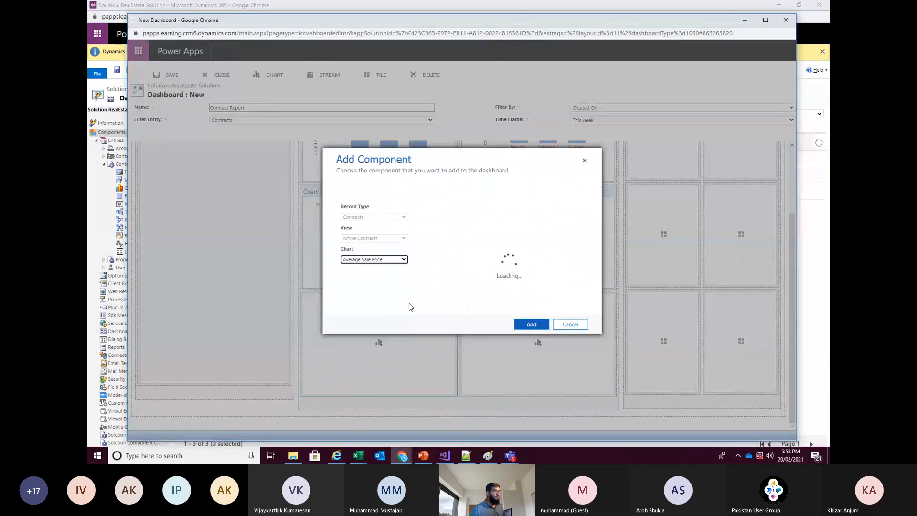
left_click(531, 324)
left_click(537, 343)
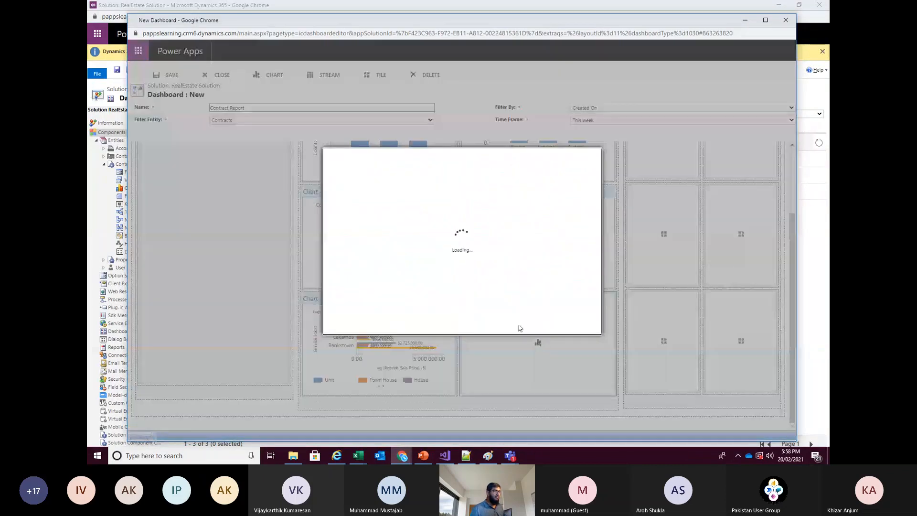
left_click(382, 259)
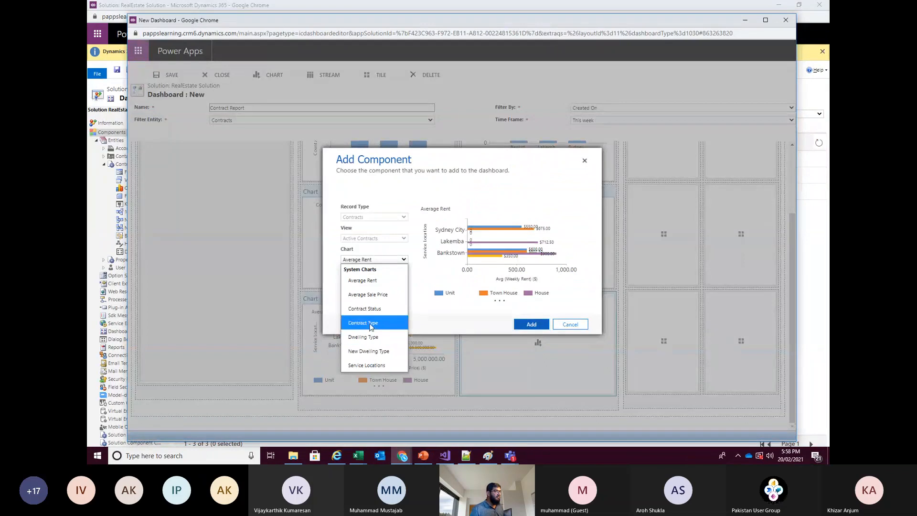
left_click(374, 281)
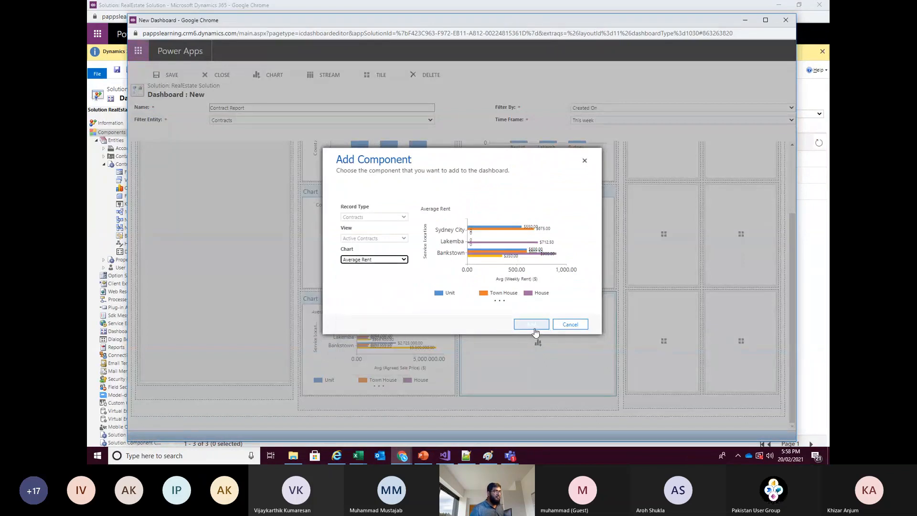
left_click(531, 325)
Step: Add Contracts Deposit Received and Contracts Fully Paid view tiles to the first row of tile slots
left_click(658, 223)
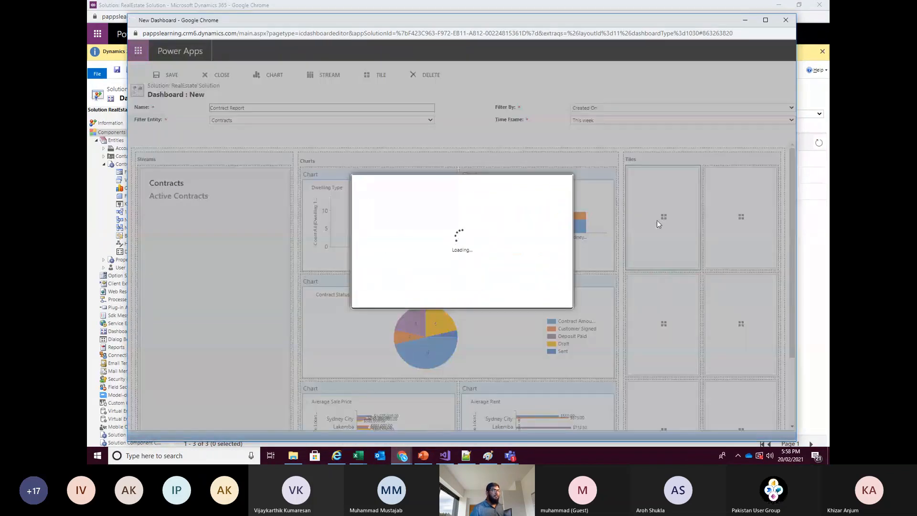
left_click(504, 269)
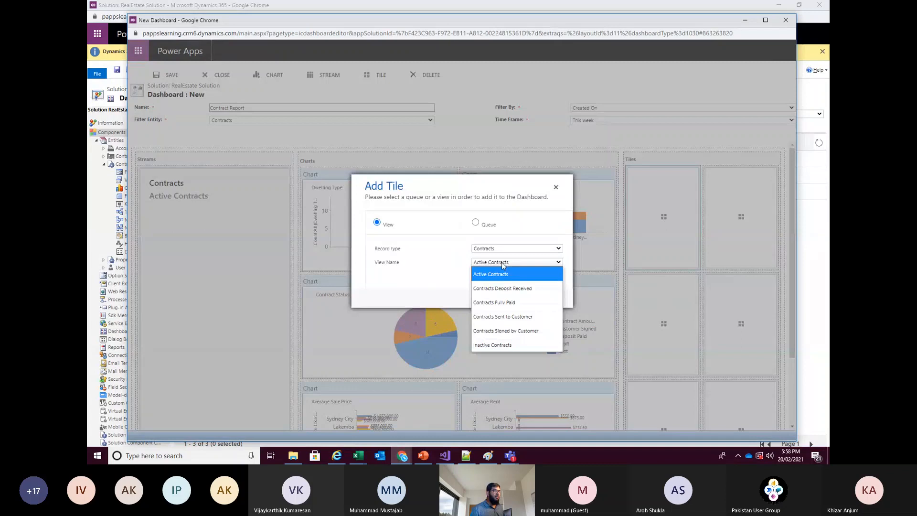
left_click(504, 287)
left_click(502, 298)
left_click(740, 219)
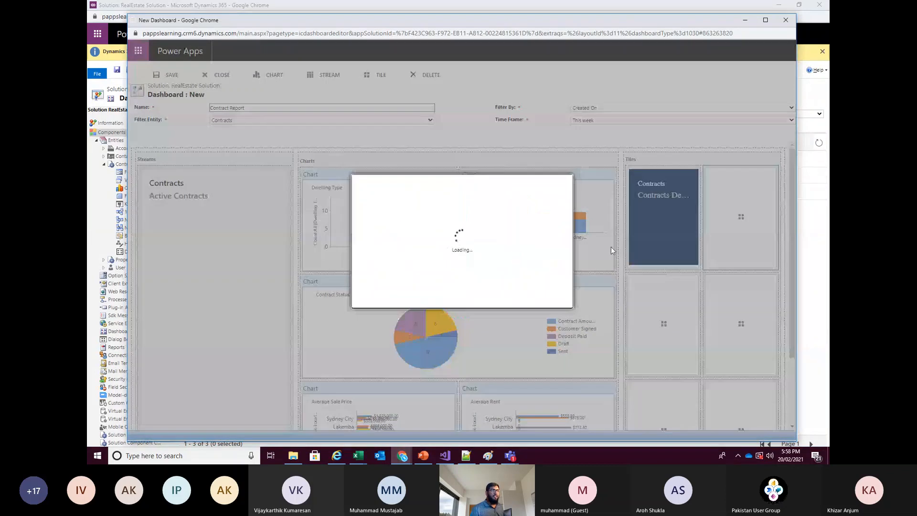
left_click(495, 262)
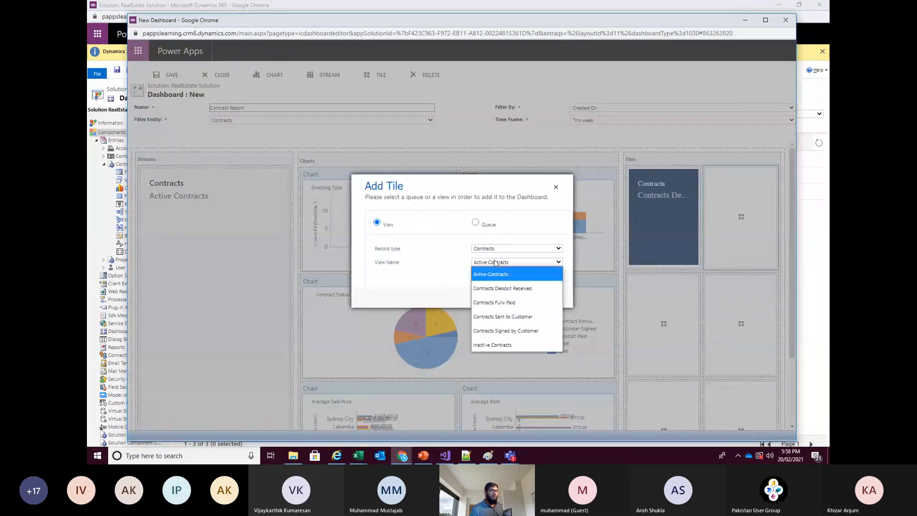
left_click(493, 303)
left_click(502, 297)
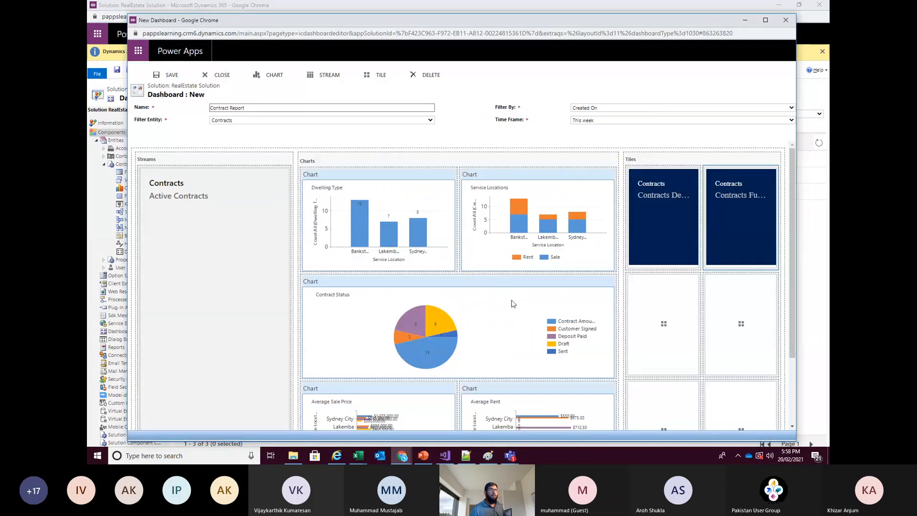
Step: Add Contracts Sent to Customer and Contracts Signed by Customer view tiles to the second row of tile slots
left_click(662, 324)
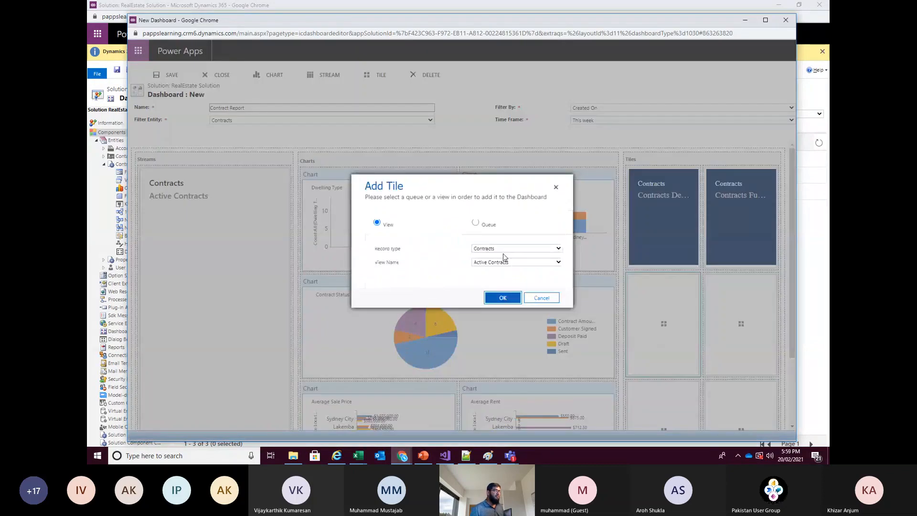
left_click(504, 263)
left_click(504, 317)
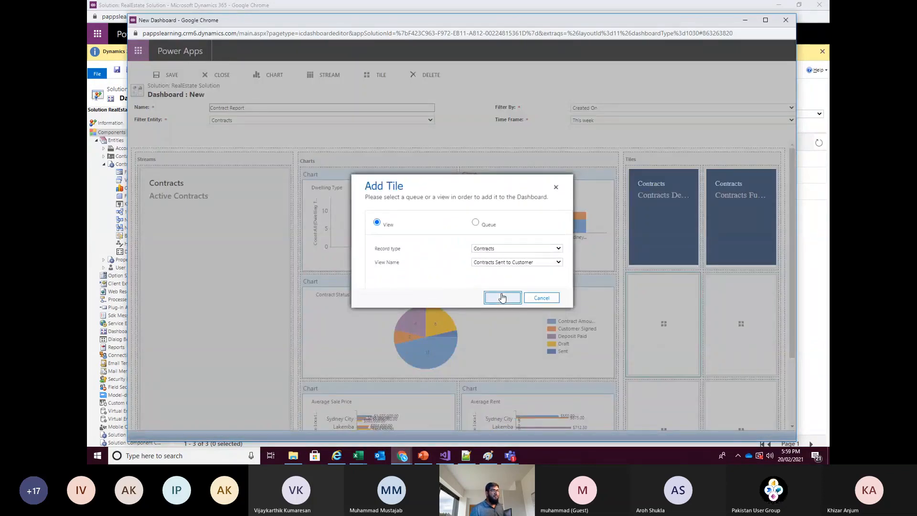
left_click(502, 298)
left_click(739, 326)
left_click(496, 262)
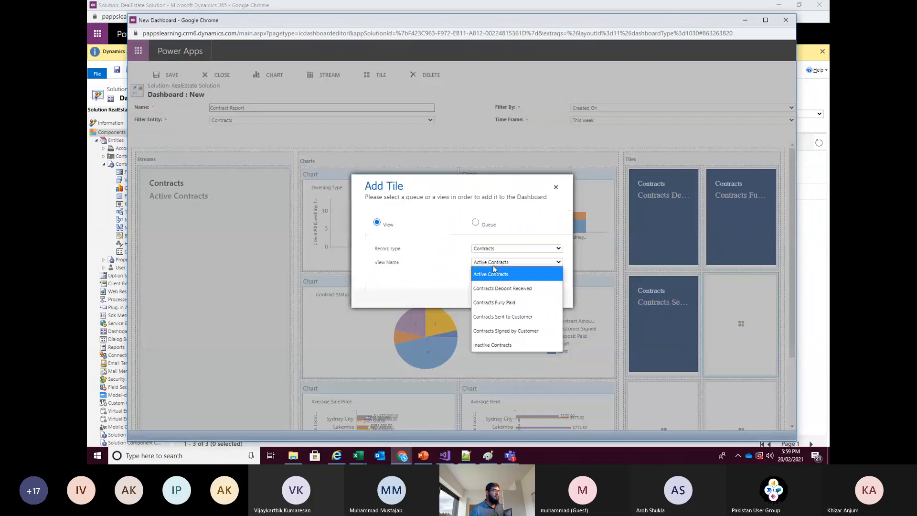
left_click(506, 331)
left_click(503, 299)
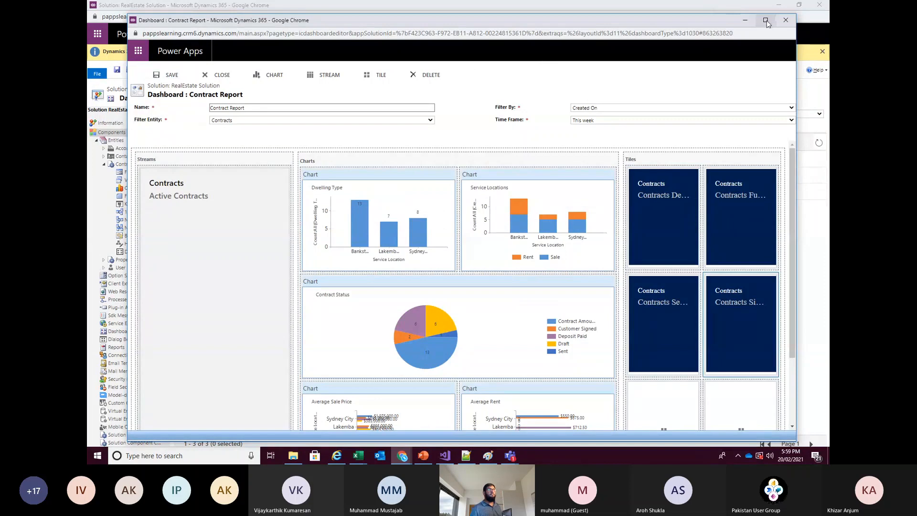
Step: Close the dashboard editor and publish the Contract Report dashboard from the solution's dashboard list
left_click(783, 22)
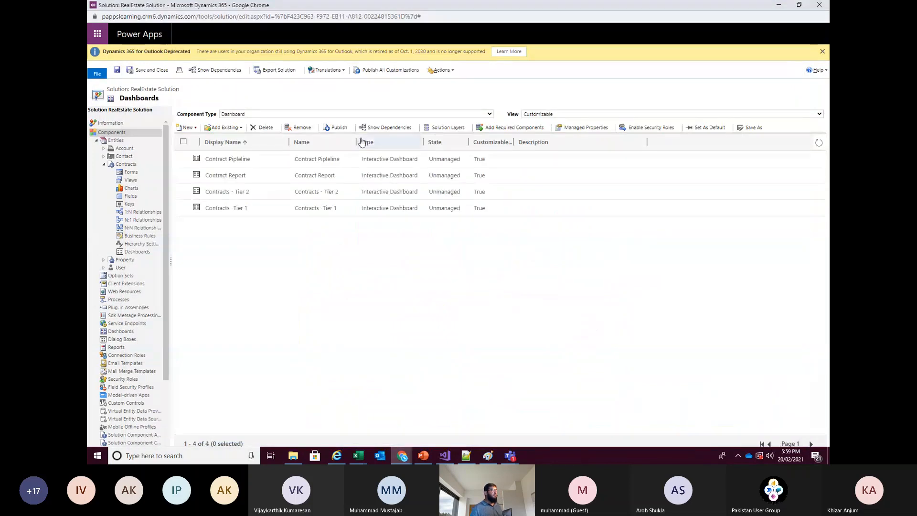
left_click(183, 176)
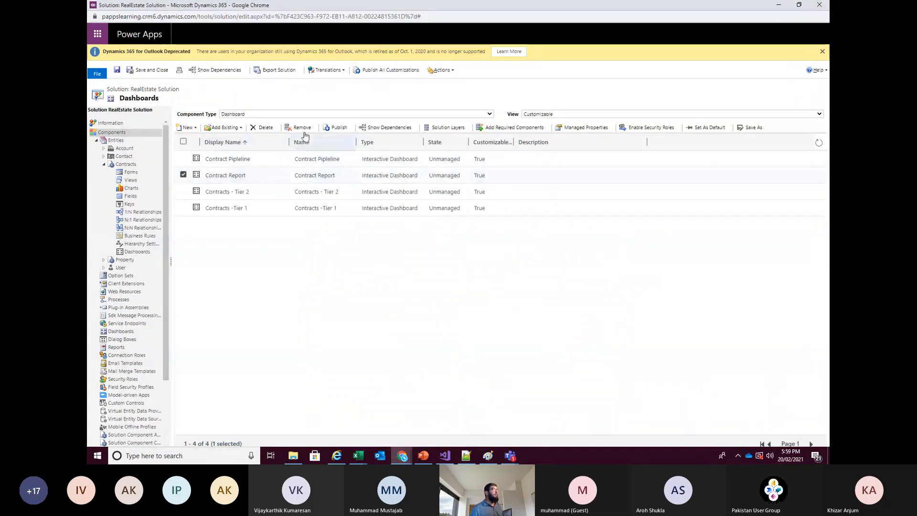
left_click(336, 127)
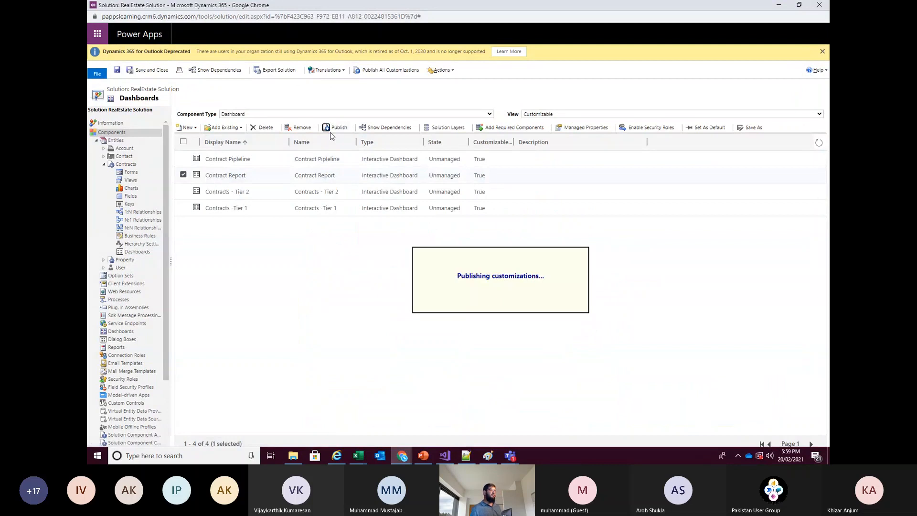
Step: Switch to the XYZ Real Estate app, reload it and check the list of system dashboards for Contract Report
left_click(779, 5)
key("F5")
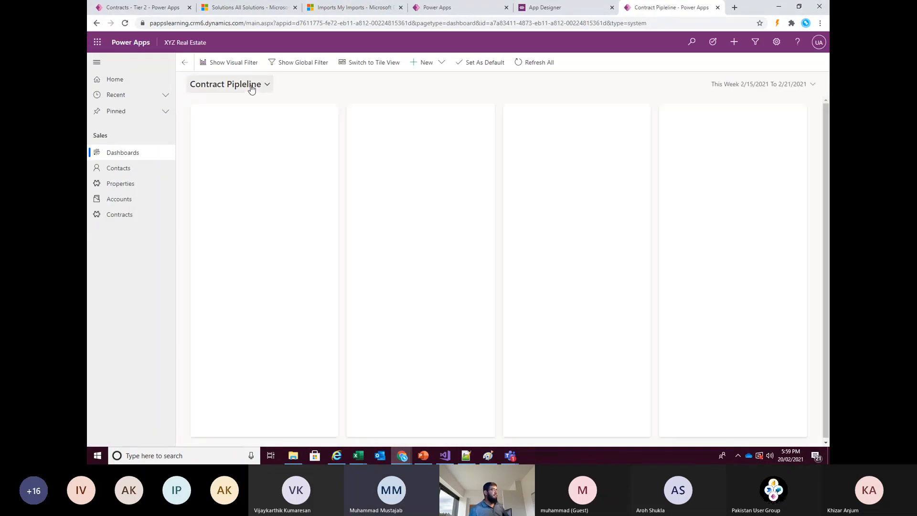
left_click(251, 85)
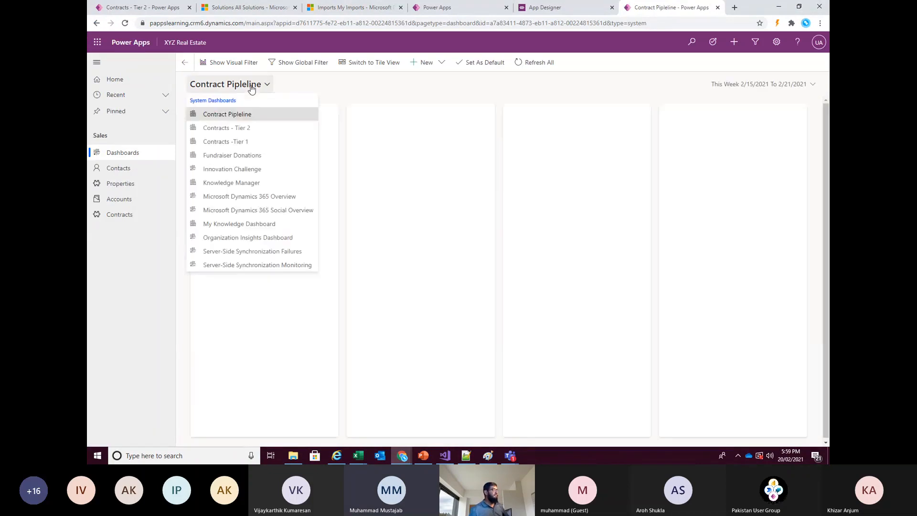
left_click(373, 92)
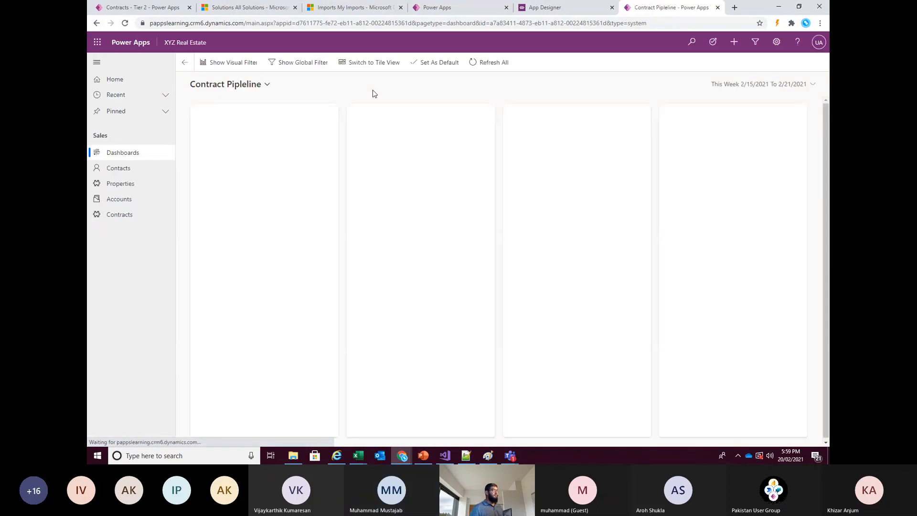
left_click(255, 91)
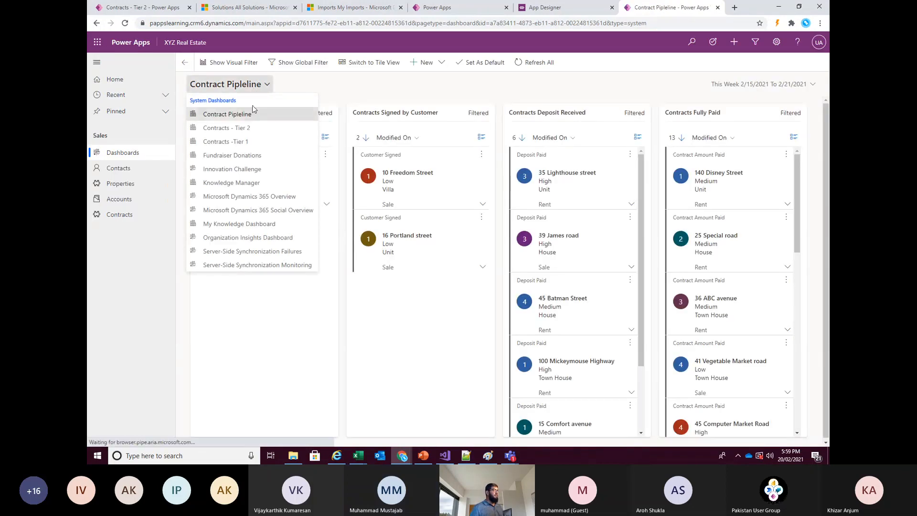
left_click(308, 94)
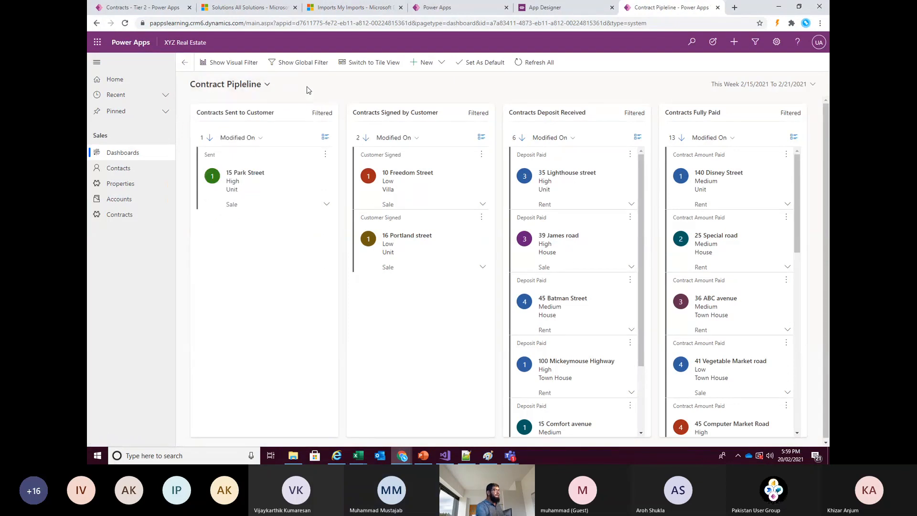
key("F5")
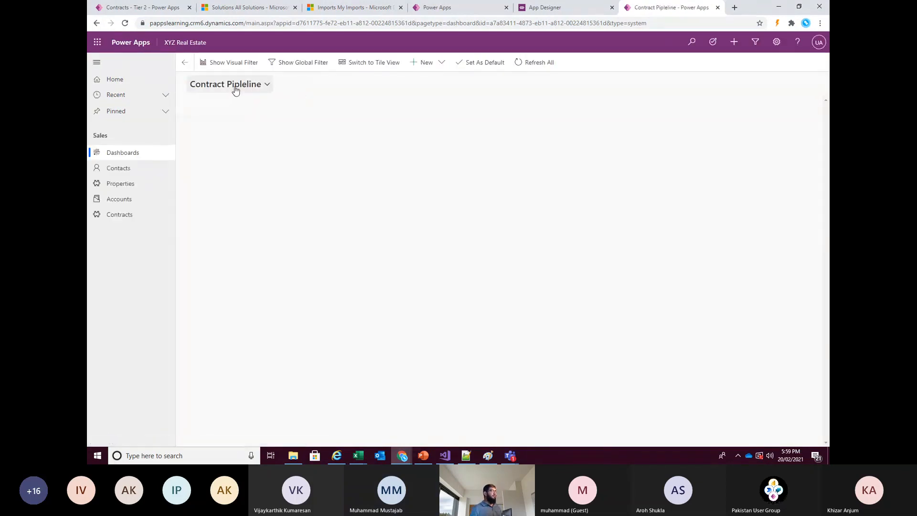
left_click(235, 87)
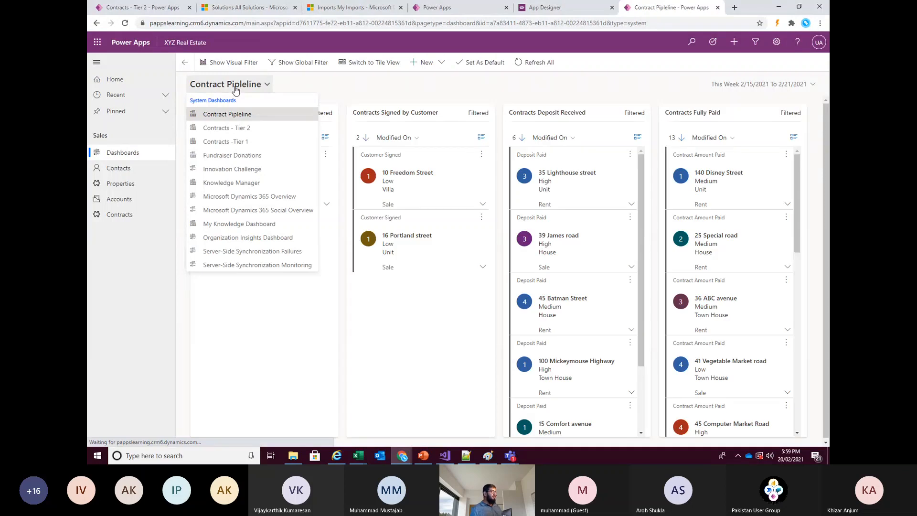
Step: Switch back to the RealEstate Solution window, publish all customizations and put the window away
key("alt+Tab")
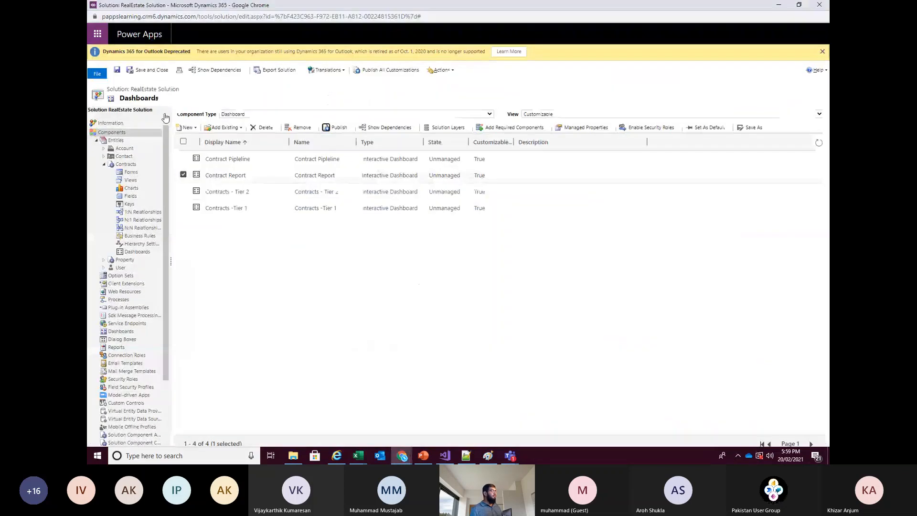
left_click(378, 70)
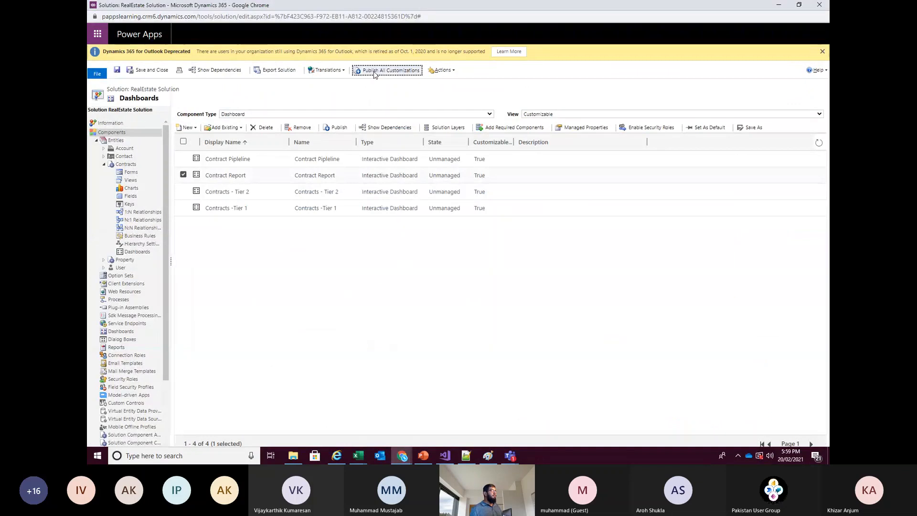
left_click(778, 5)
Step: Check in App Designer that the XYZ Real Estate app's interactive dashboards include Contract Report, reloading the designer once
left_click(578, 7)
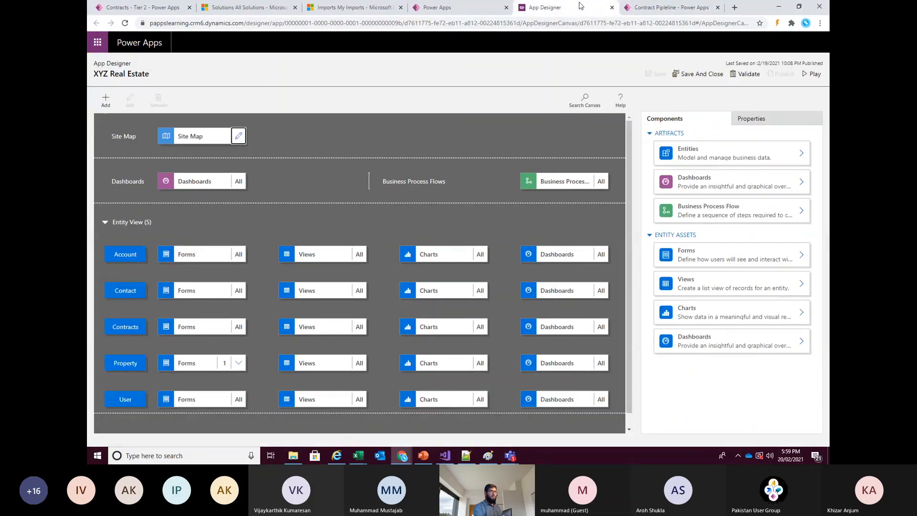
left_click(184, 186)
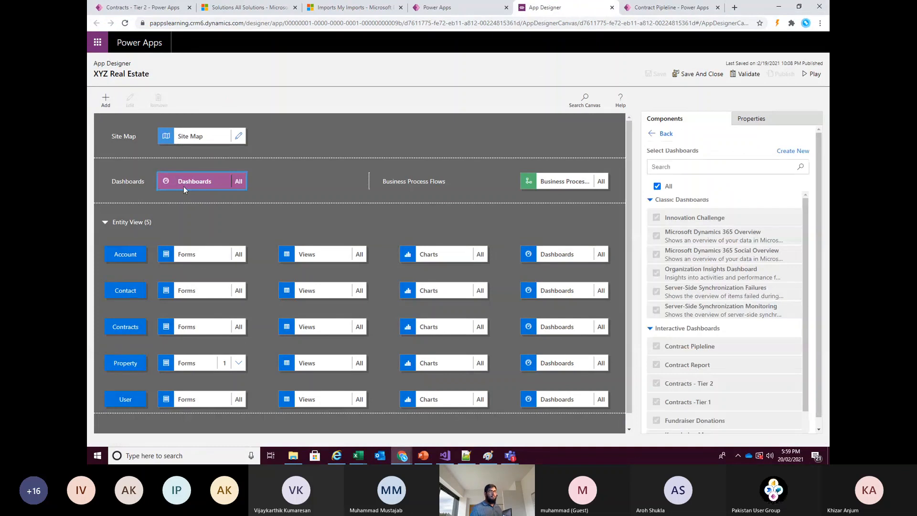
scroll(494, 233, "down", 2)
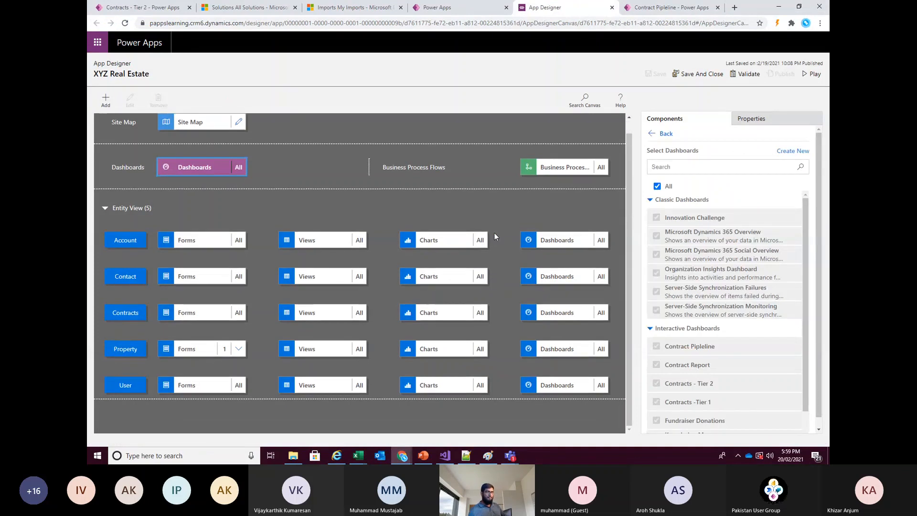
key("F5")
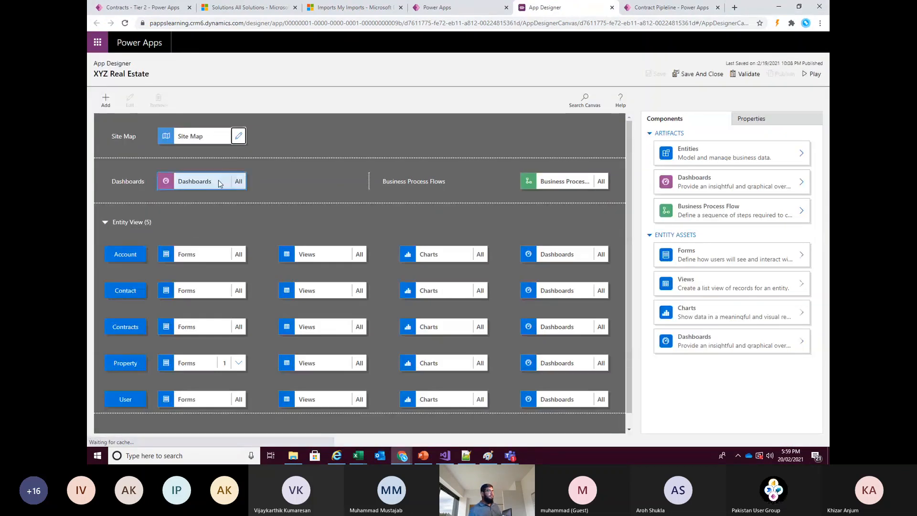
left_click(217, 181)
scroll(716, 312, "down", 1)
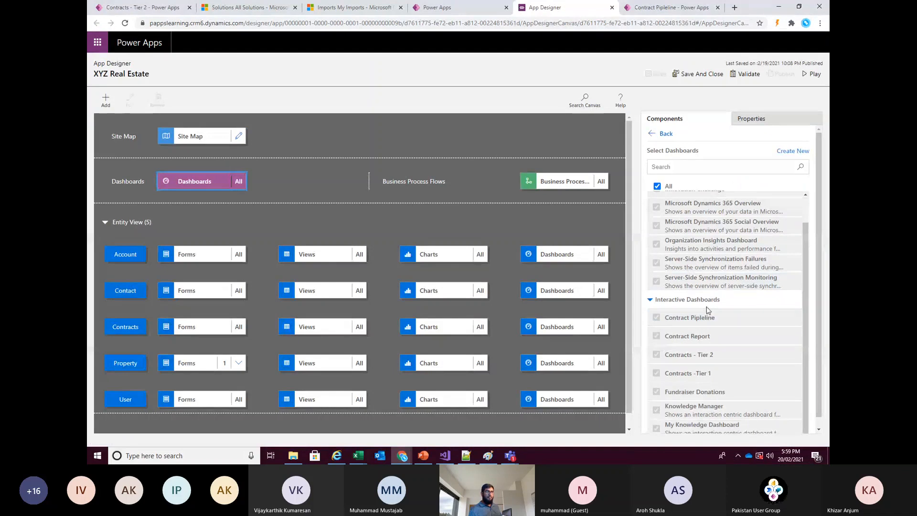
Step: Return to the running XYZ Real Estate app and recheck its system dashboards for Contract Report
left_click(666, 8)
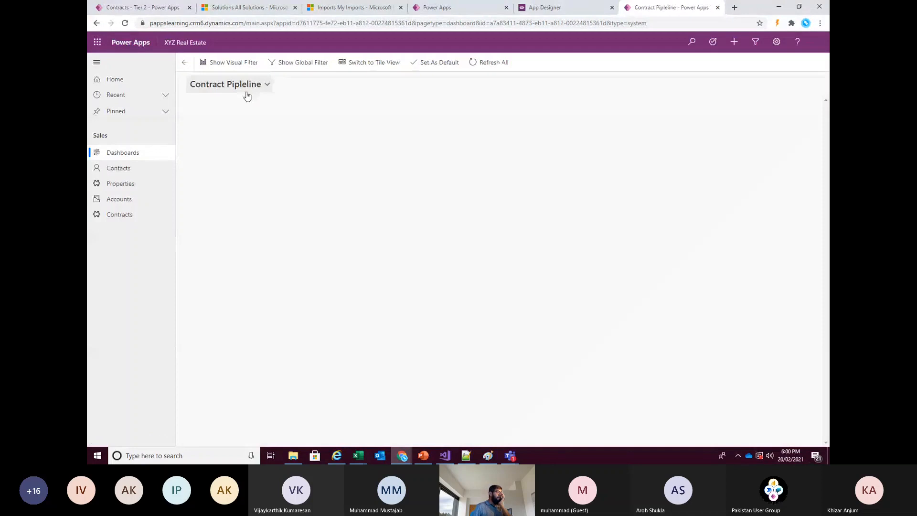
left_click(245, 89)
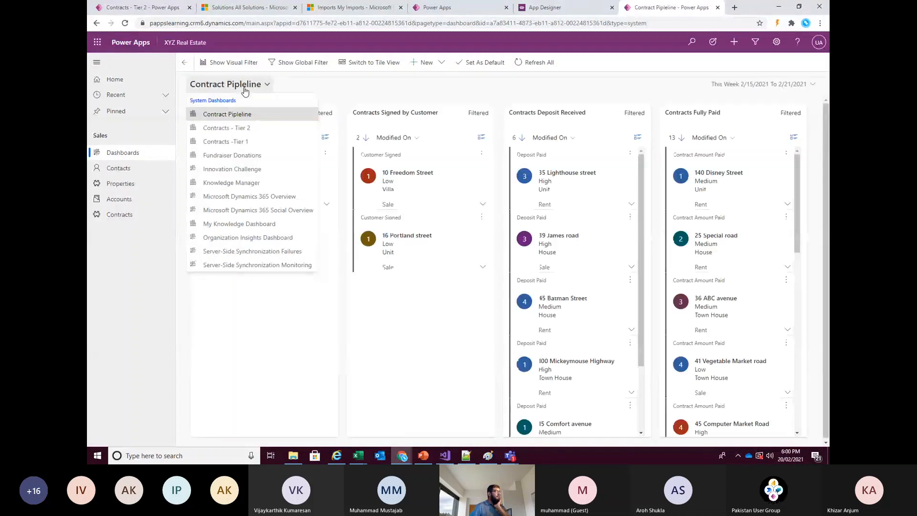
left_click(352, 94)
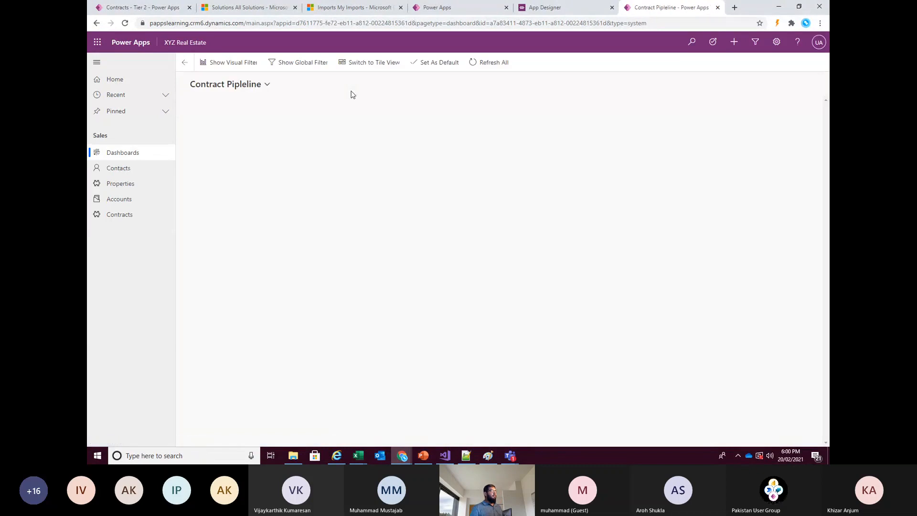
left_click(266, 85)
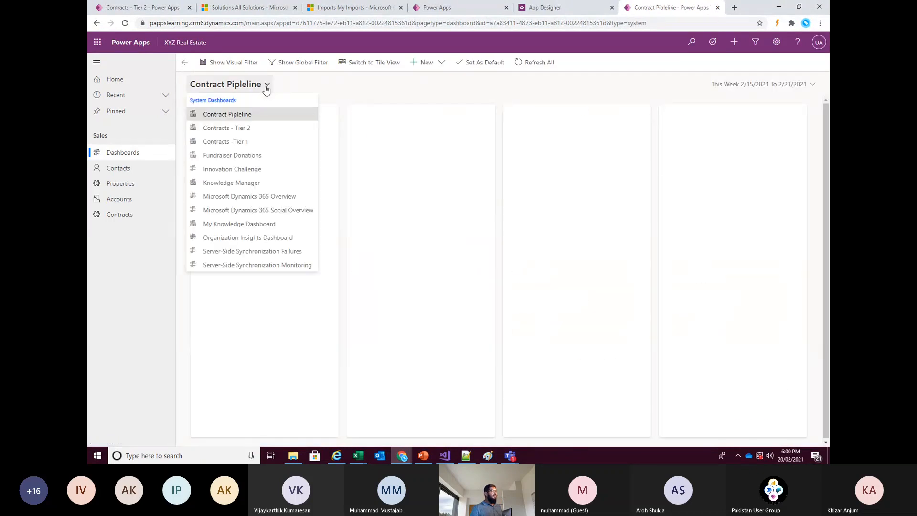
left_click(295, 95)
Step: Open the app's dashboard address in a new browser tab and display the Contract Report dashboard with its stream and charts
left_click(724, 24)
key("ctrl+a")
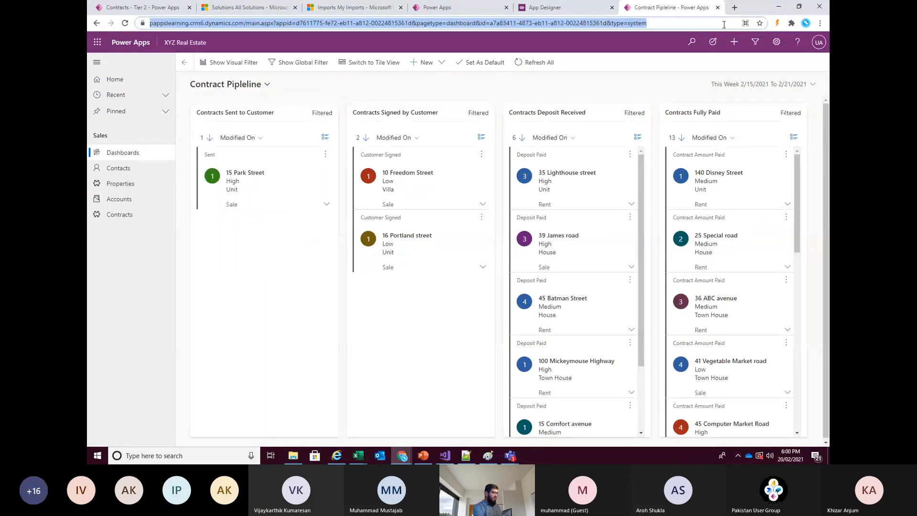
key("ctrl+c")
key("ctrl+t")
key("ctrl+v")
key("Return")
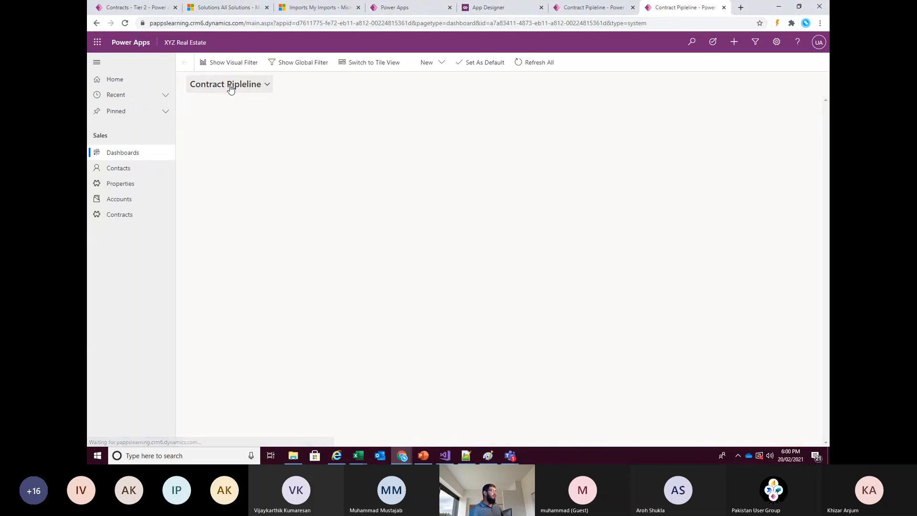
left_click(230, 89)
left_click(235, 130)
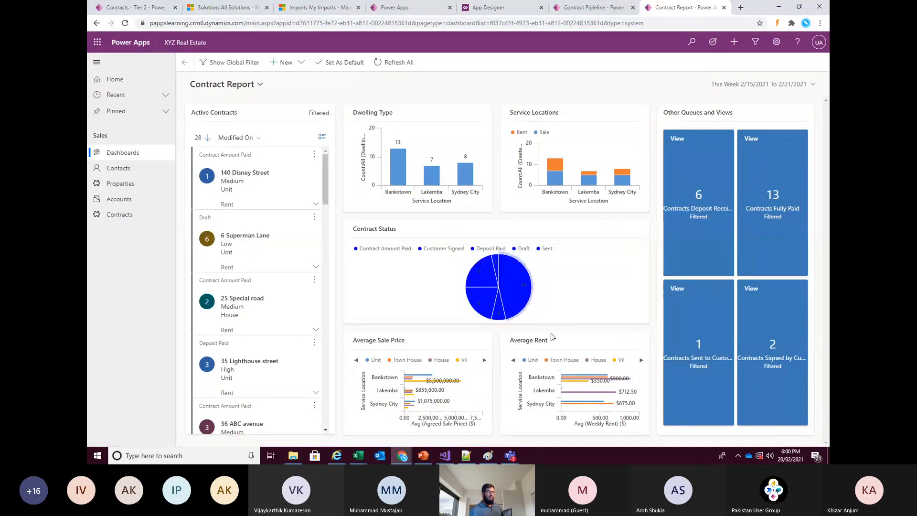
scroll(305, 291, "down", 2)
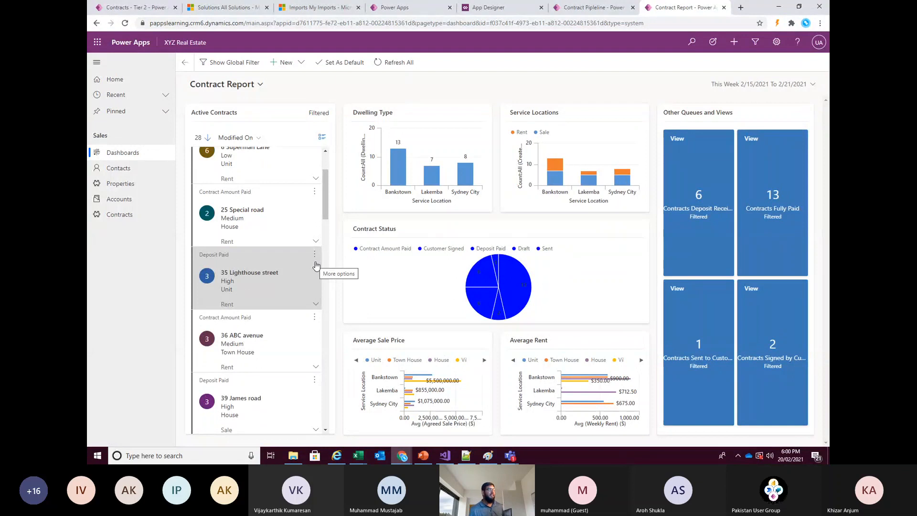
mouse_move(397, 184)
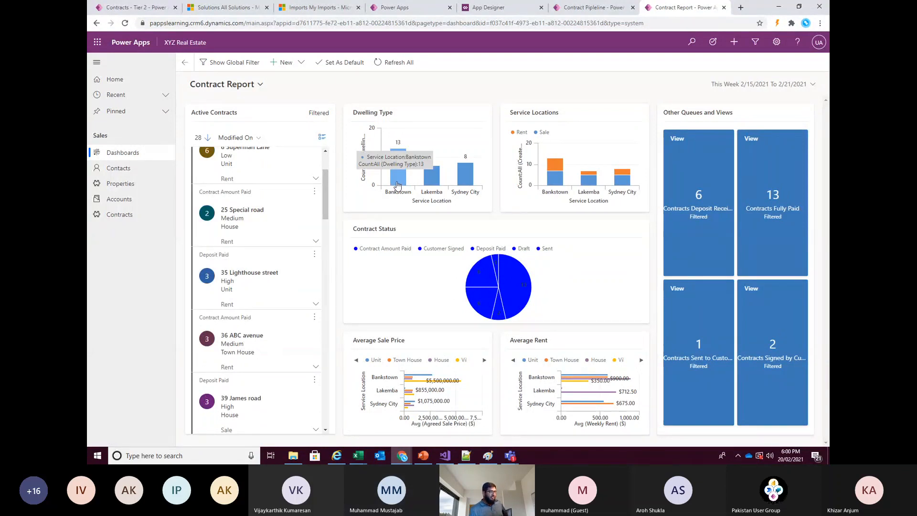
mouse_move(510, 455)
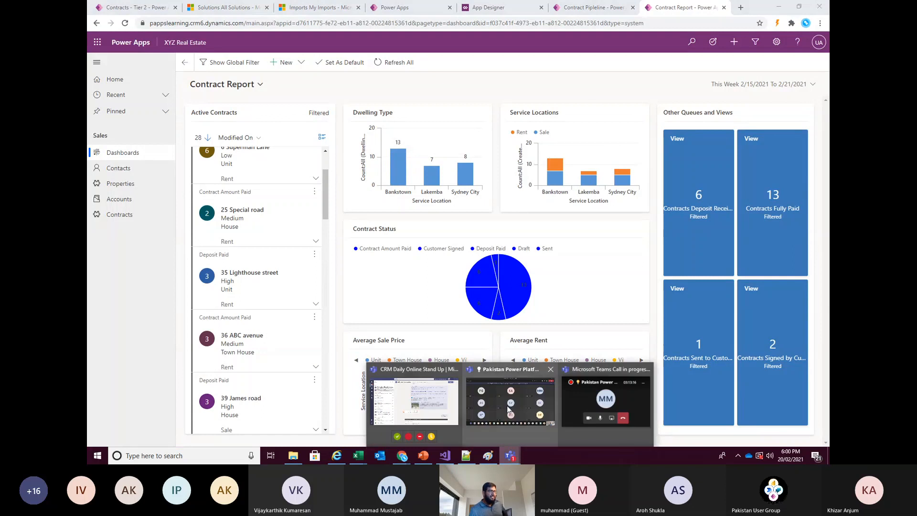
left_click(415, 401)
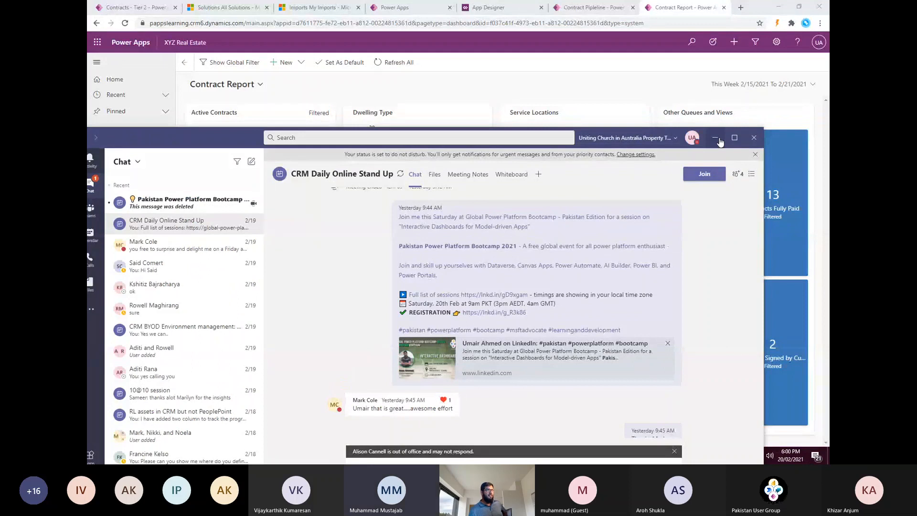
left_click(735, 138)
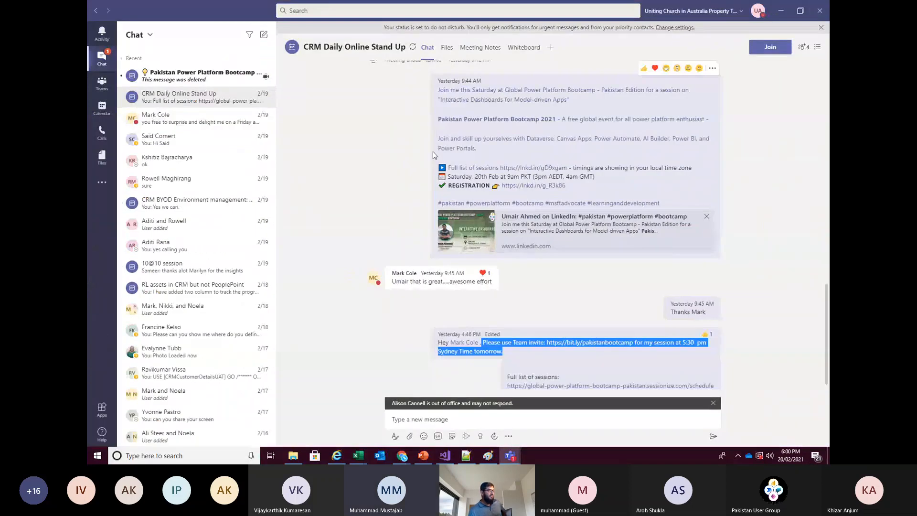
left_click(778, 12)
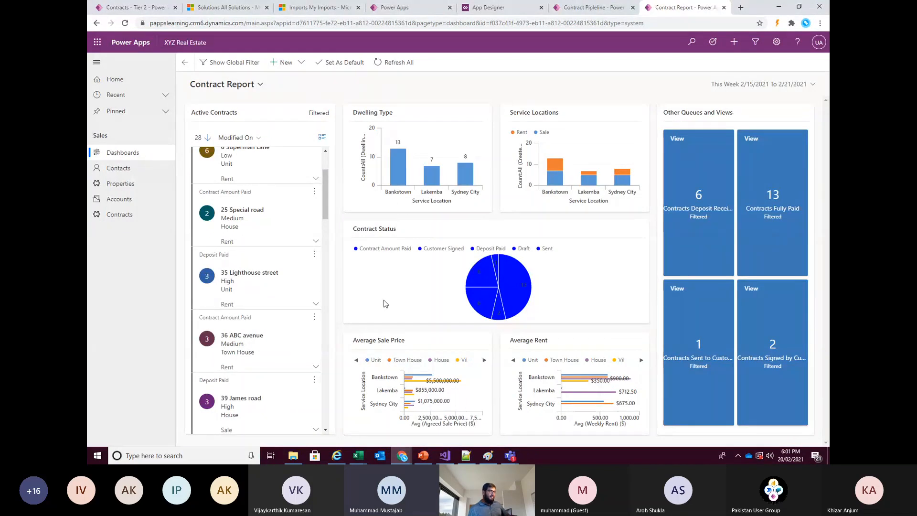
Step: Look through the contract cards in the Active Contracts stream of the Contract Report dashboard
scroll(267, 241, "up", 2)
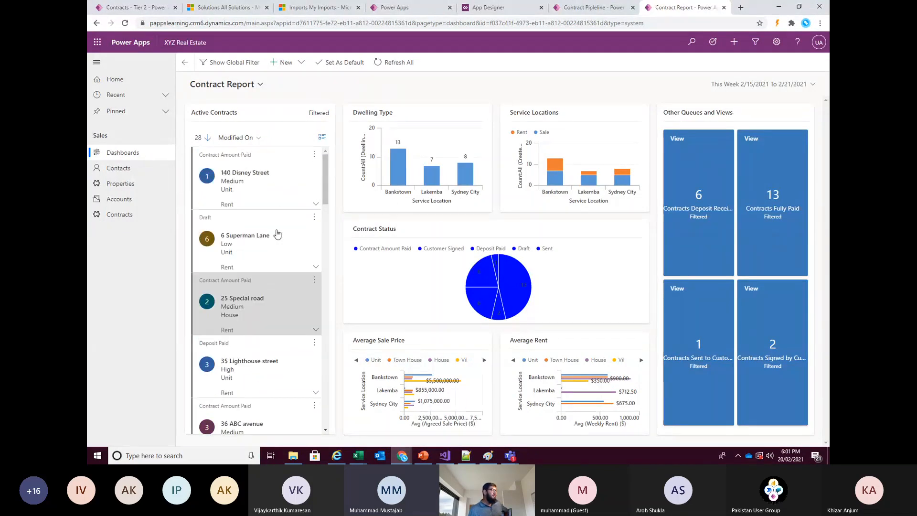
scroll(289, 320, "down", 5)
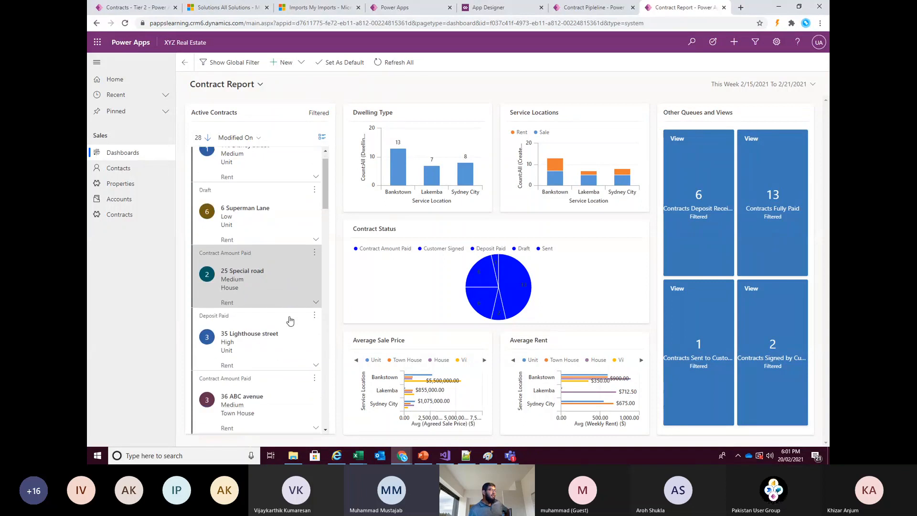
scroll(290, 320, "down", 1)
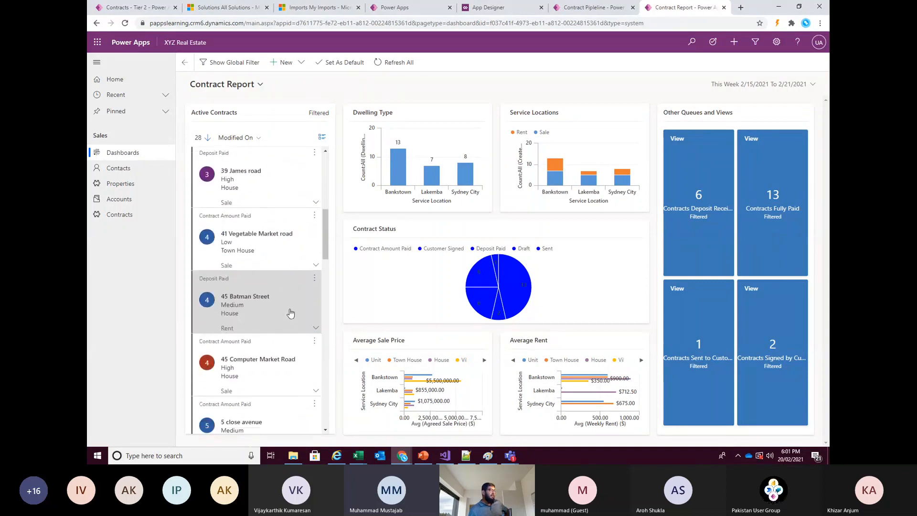
scroll(290, 317, "down", 1)
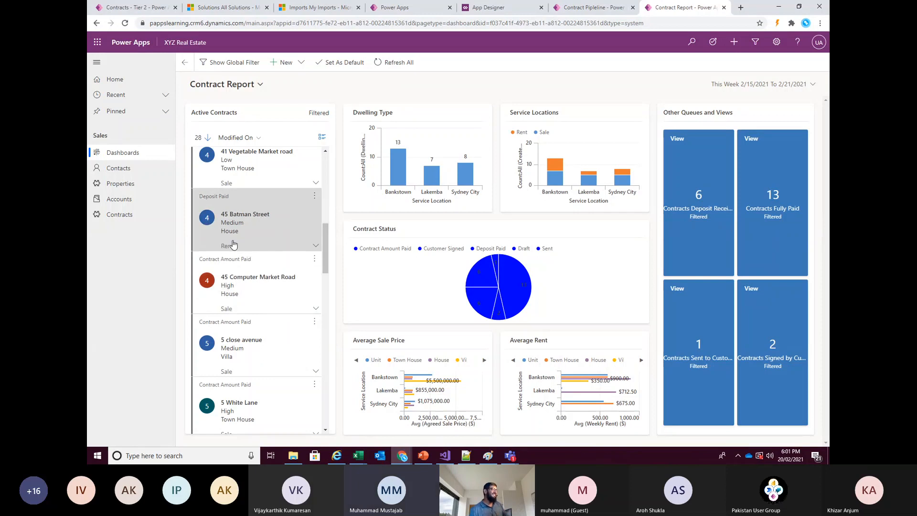
scroll(253, 249, "up", 6)
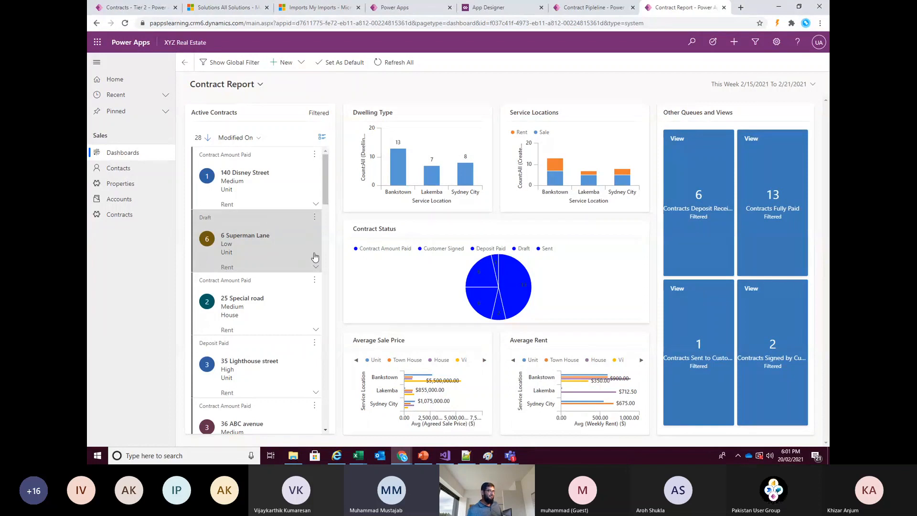
Step: Switch to the open Microsoft Teams windows
left_click(510, 455)
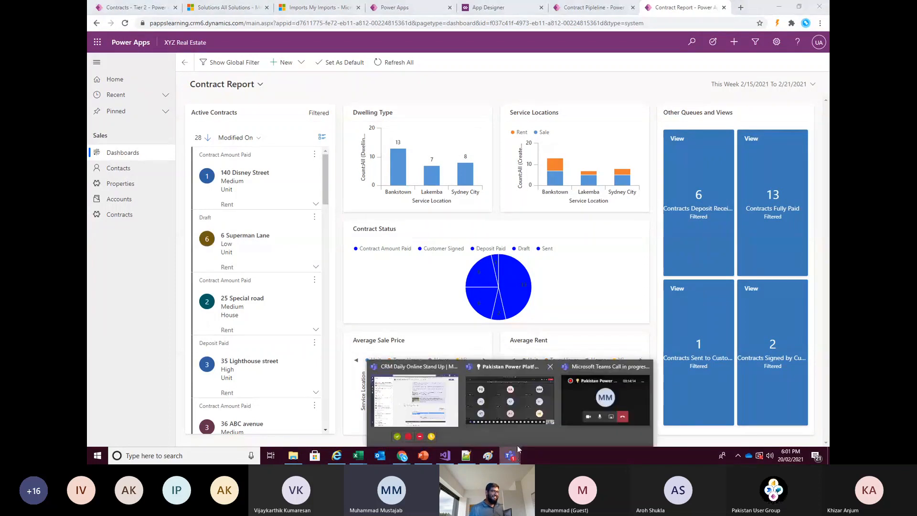